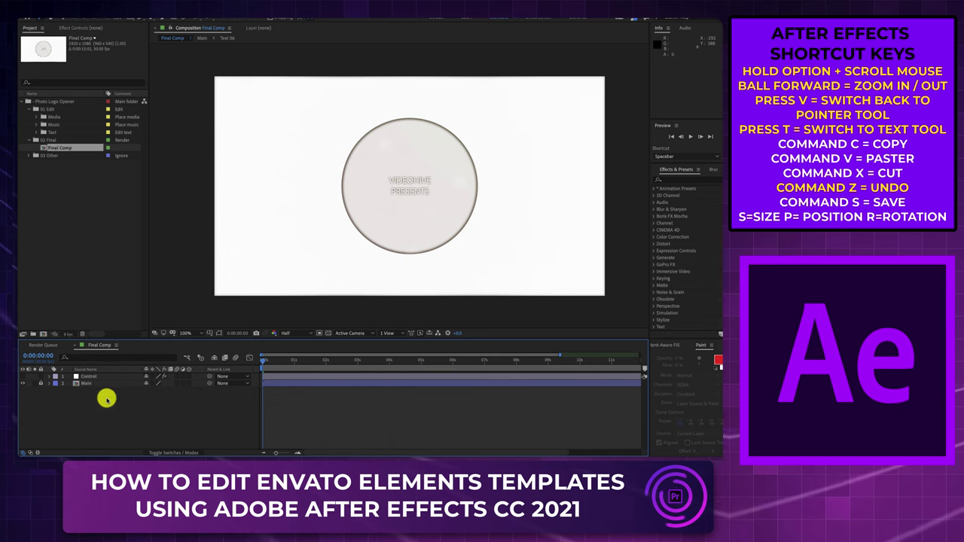
# Step: Expand the Media folder to list Media 01–10 and open the Media 01 placeholder comp
pyautogui.click(59, 118)
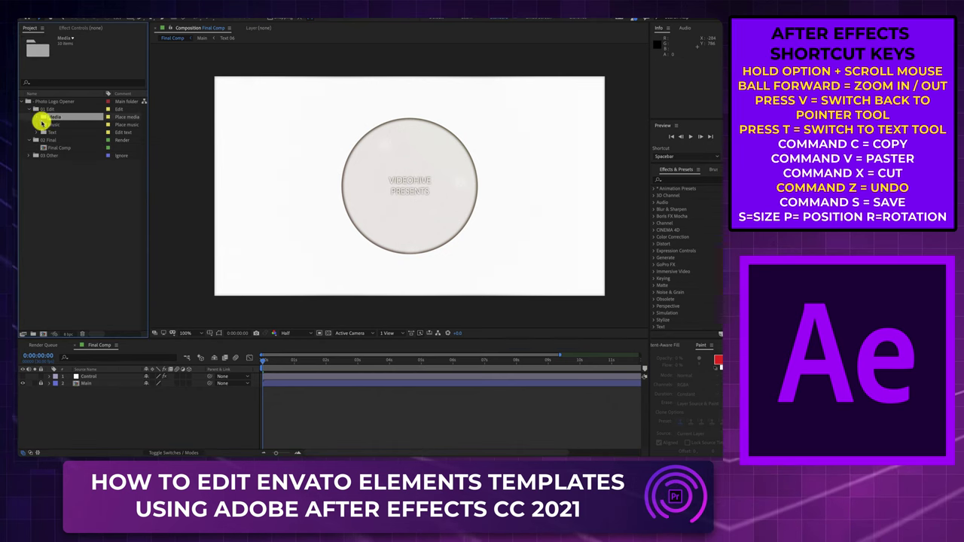
pyautogui.click(38, 118)
pyautogui.click(65, 124)
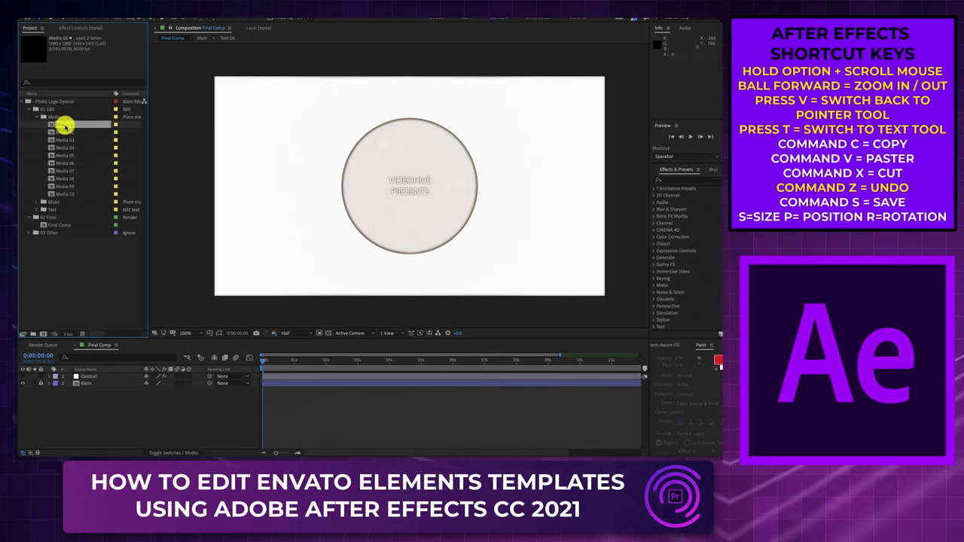
pyautogui.doubleClick(64, 124)
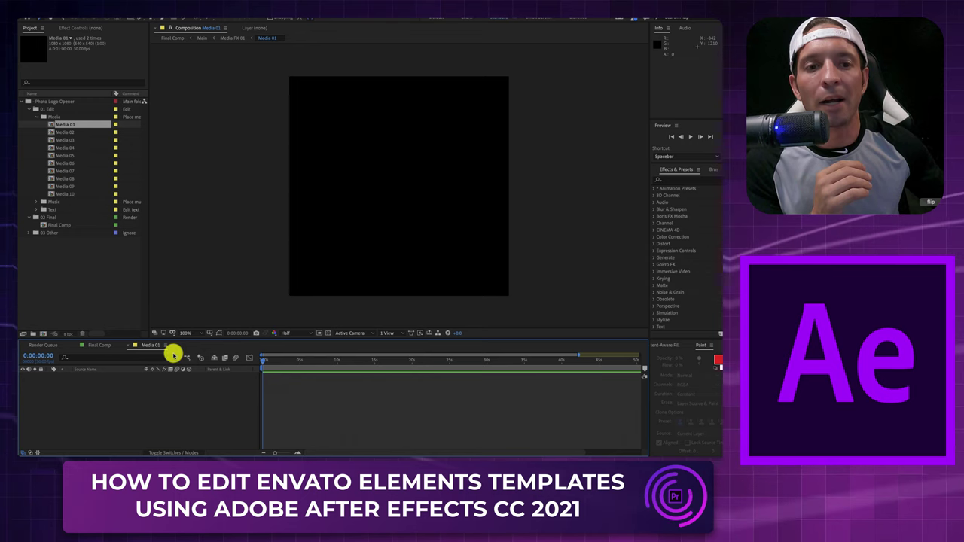
# Step: Bring the Final Comp timeline back into view and expand the Music folder
pyautogui.click(67, 141)
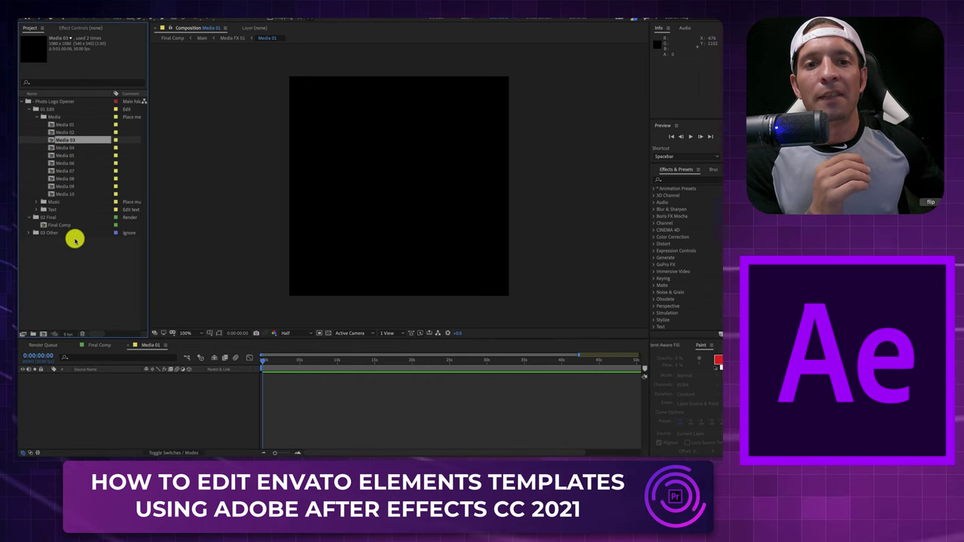
pyautogui.click(67, 225)
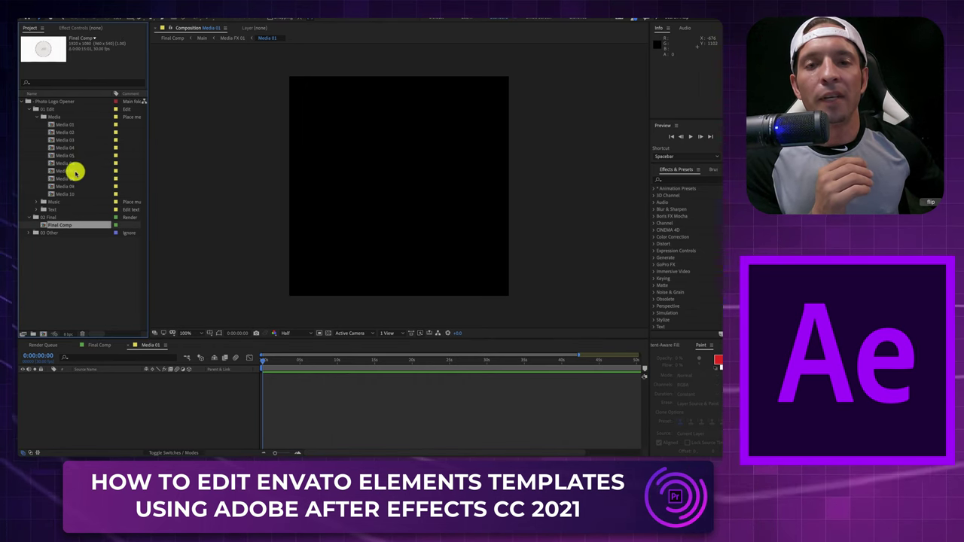
pyautogui.click(103, 346)
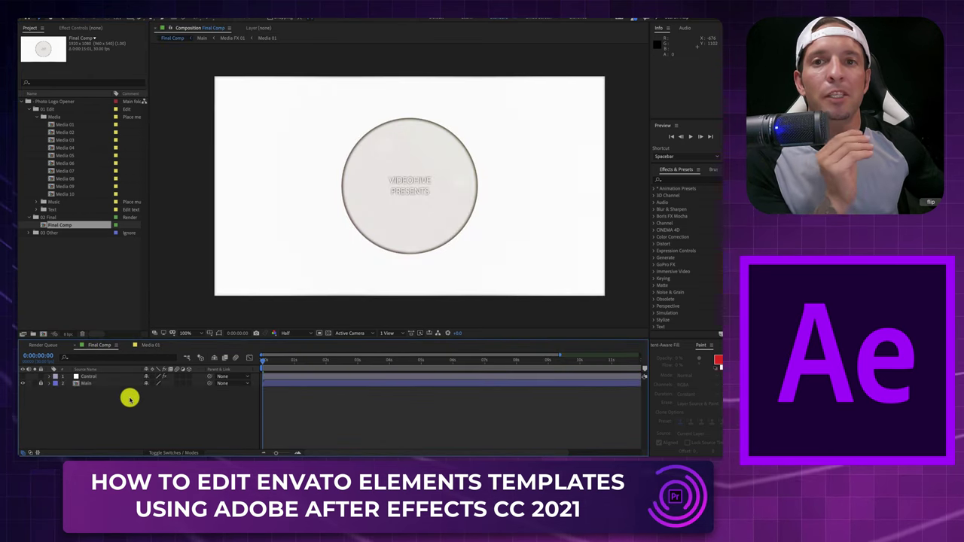
pyautogui.doubleClick(57, 202)
# Step: Expand the Music and Text folders to show the Music comp and Text 01–10, then switch to Downloads
pyautogui.click(67, 210)
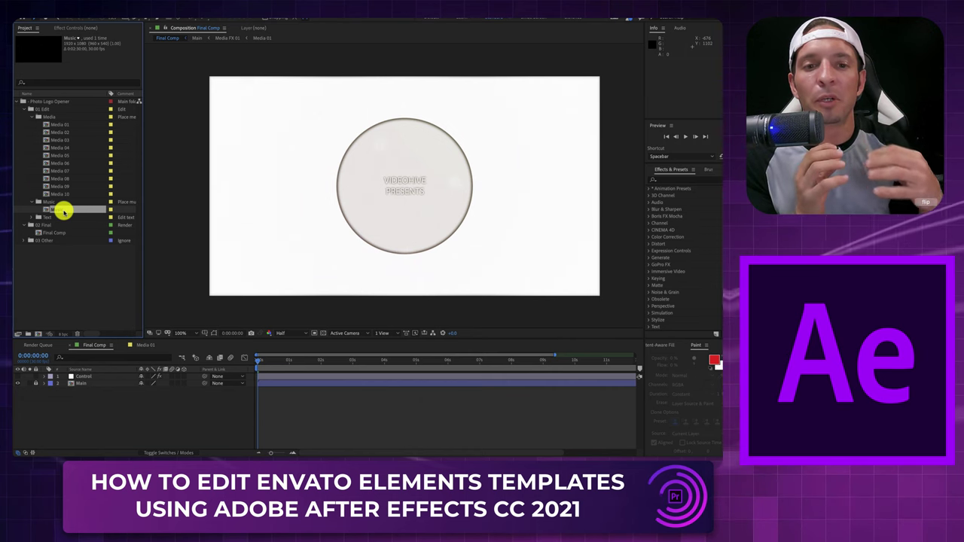
pyautogui.click(97, 345)
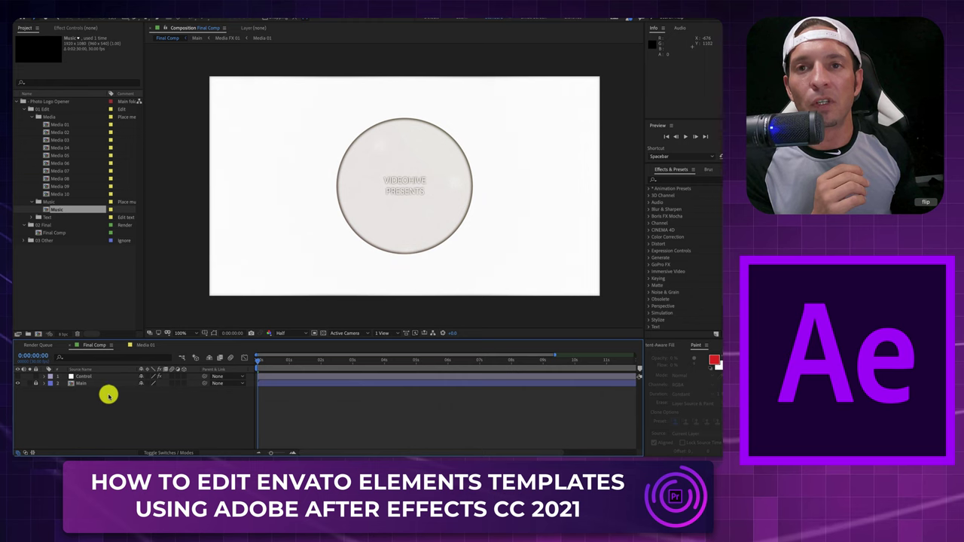
pyautogui.click(28, 217)
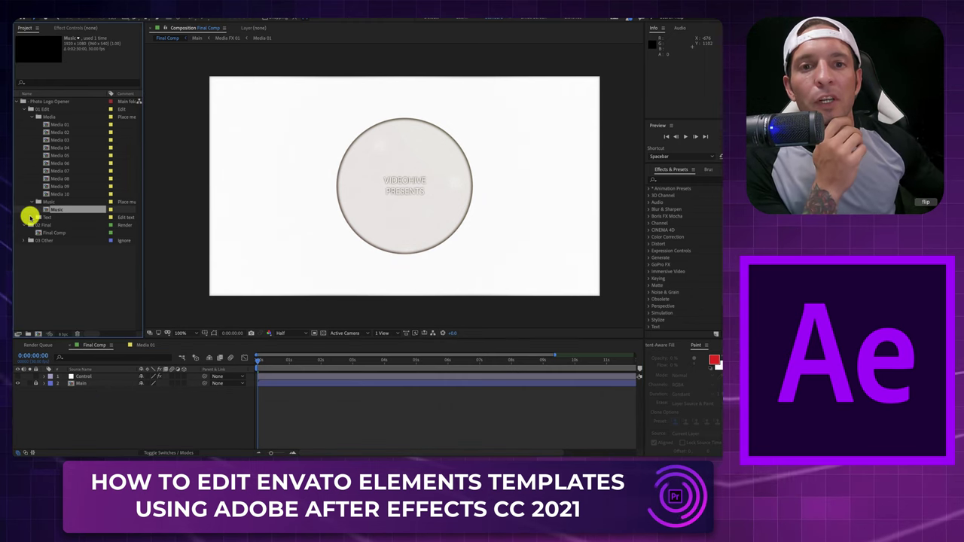
pyautogui.click(62, 226)
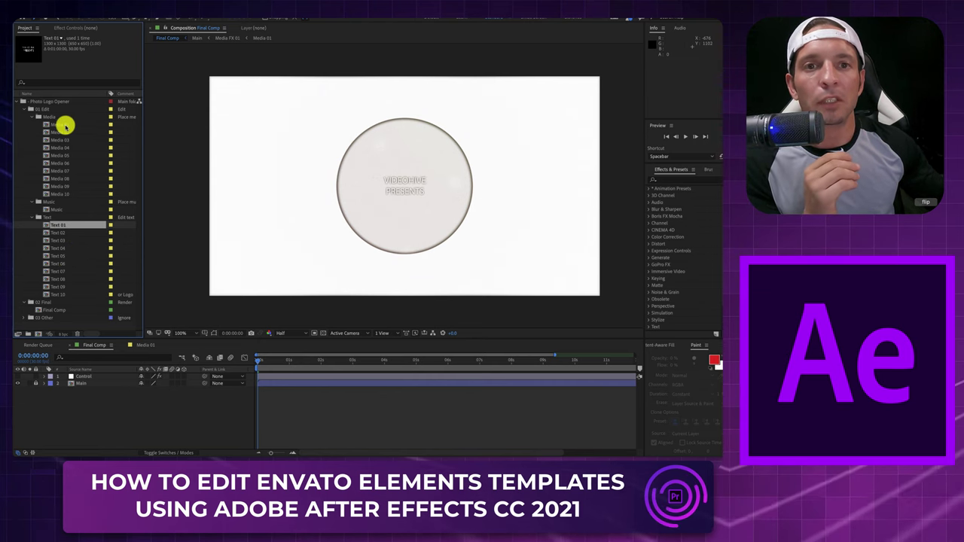
pyautogui.press('super+Tab')
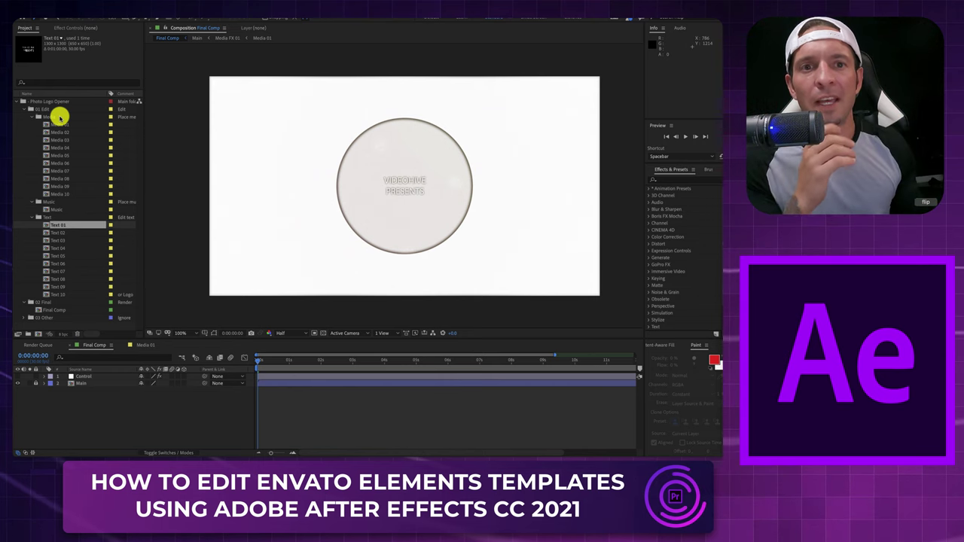
# Step: Place photo A7304234.jpg into the Media 01 comp and scale it down to about 48%
pyautogui.doubleClick(57, 125)
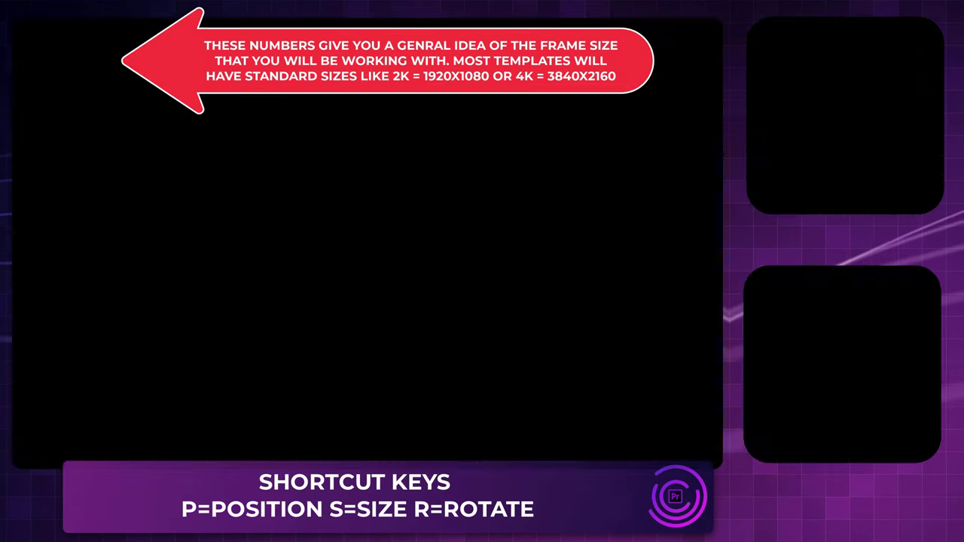
pyautogui.moveTo(852, 397); pyautogui.dragTo(120, 393)
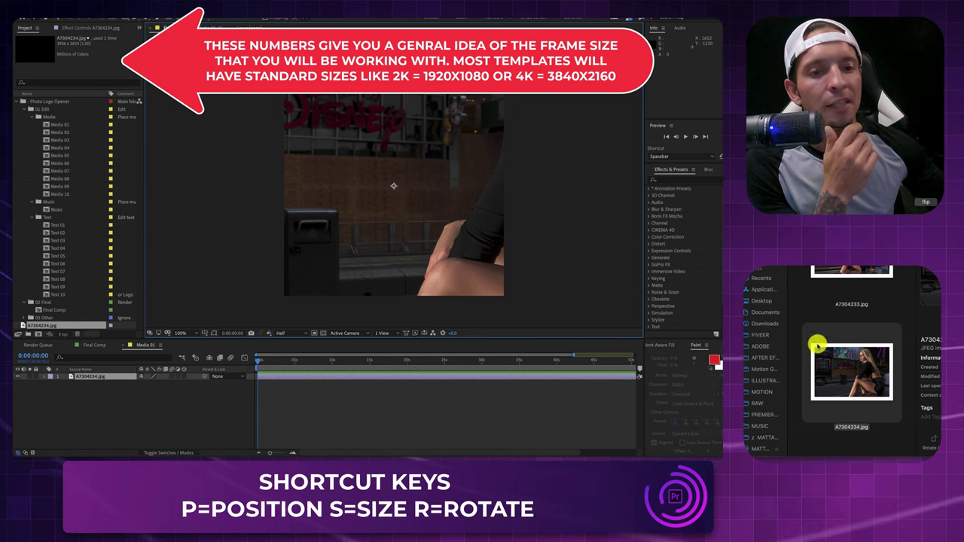
pyautogui.click(78, 377)
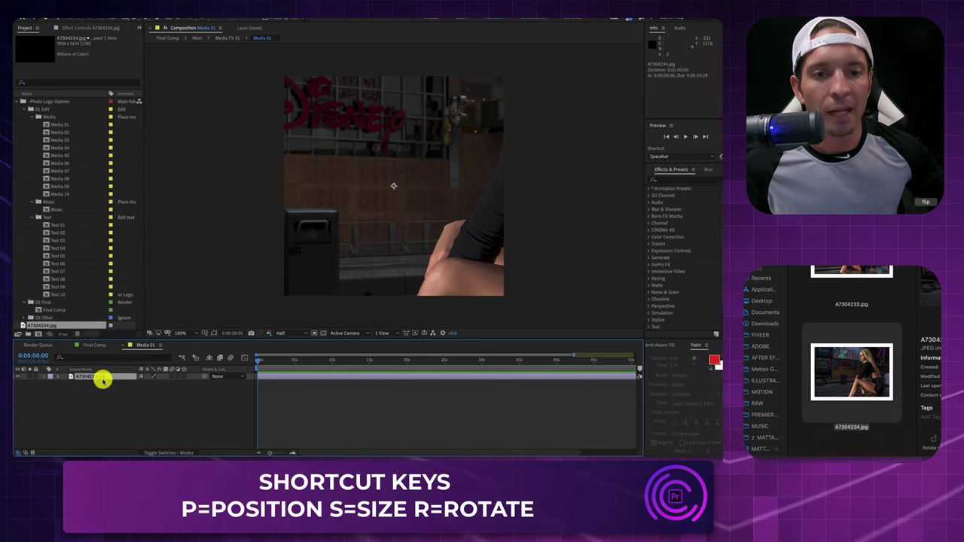
pyautogui.moveTo(146, 380); pyautogui.dragTo(131, 388)
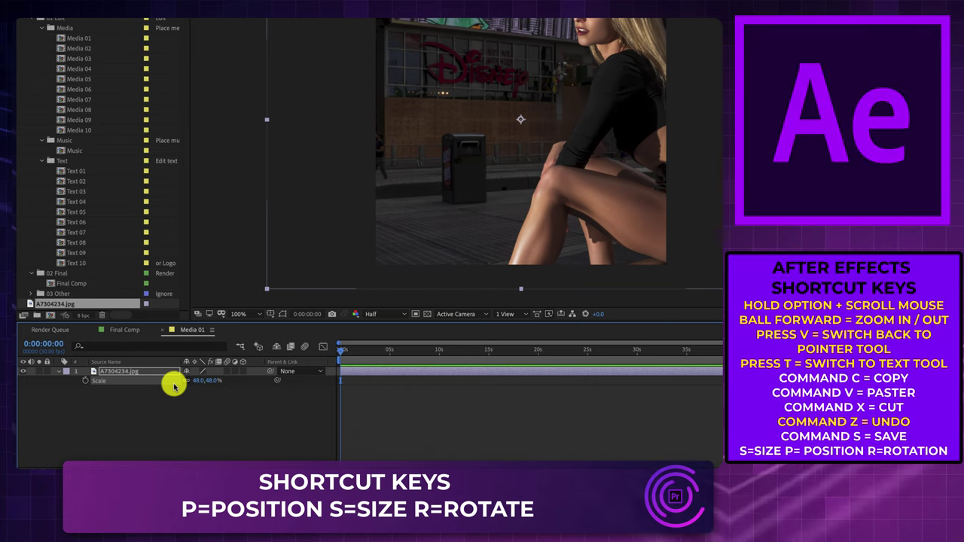
# Step: Move the photo layer to X position 301 and shrink its scale to 42%
pyautogui.press('p')
pyautogui.moveTo(190, 382); pyautogui.dragTo(24, 382)
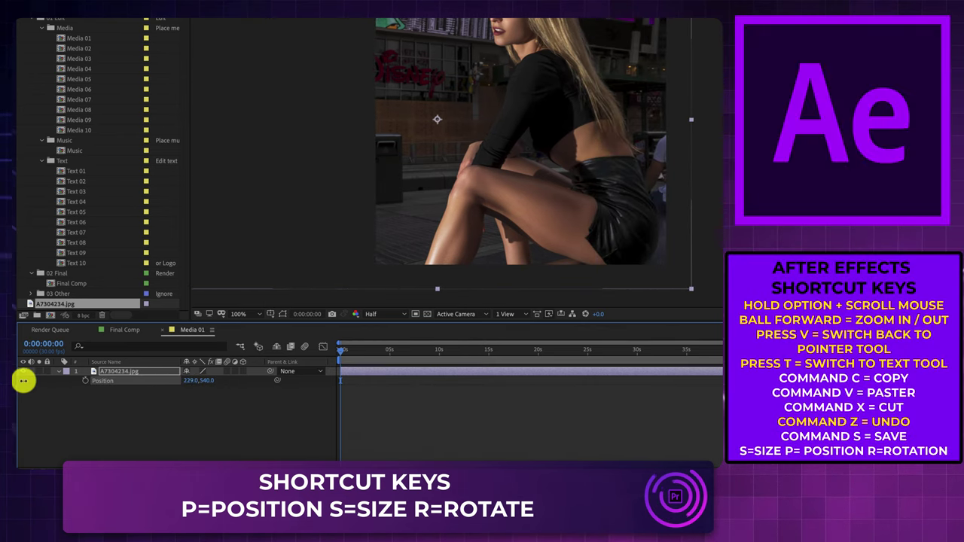
pyautogui.moveTo(198, 382); pyautogui.dragTo(197, 380)
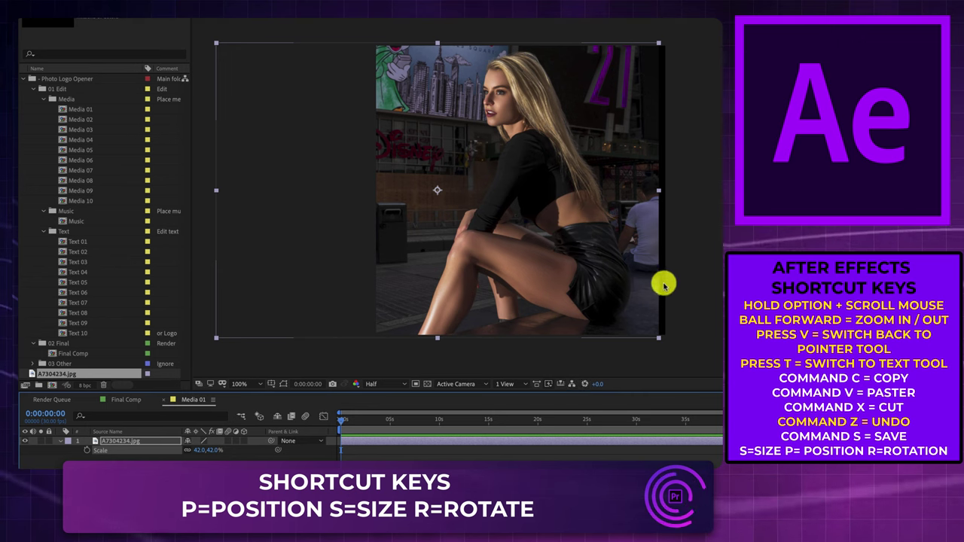
# Step: With the transparency grid on, drag the photo in the viewer so it covers the frame
pyautogui.click(426, 385)
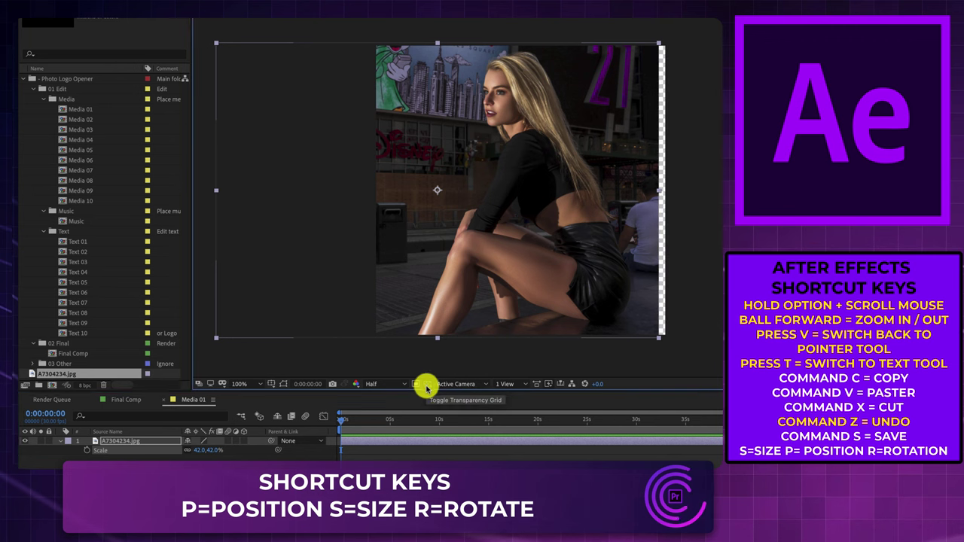
pyautogui.moveTo(556, 211); pyautogui.dragTo(463, 209)
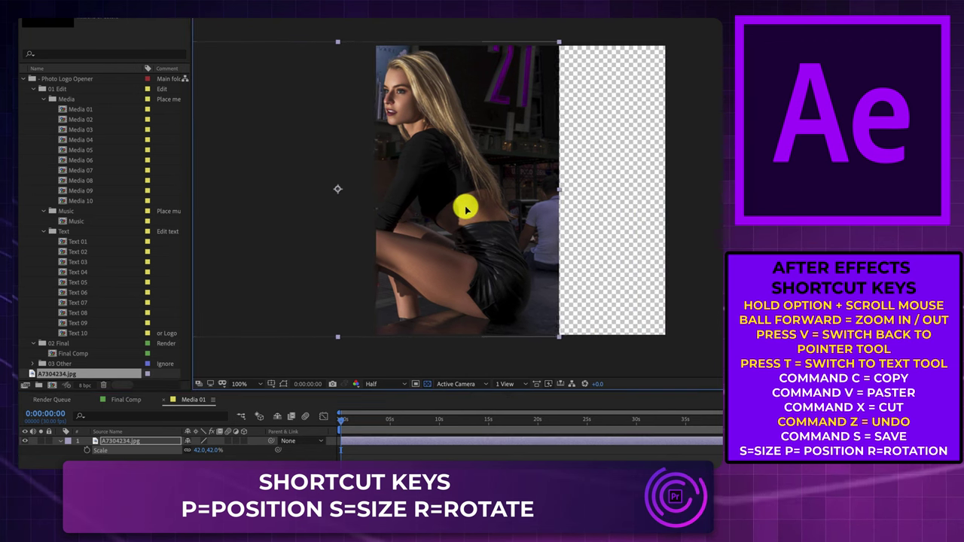
pyautogui.click(425, 386)
pyautogui.click(426, 386)
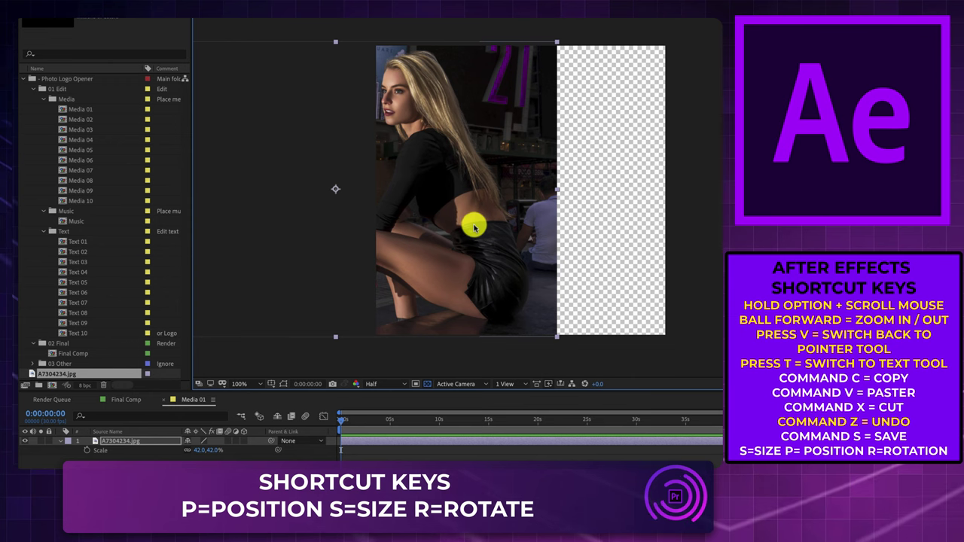
pyautogui.moveTo(472, 221); pyautogui.dragTo(594, 227)
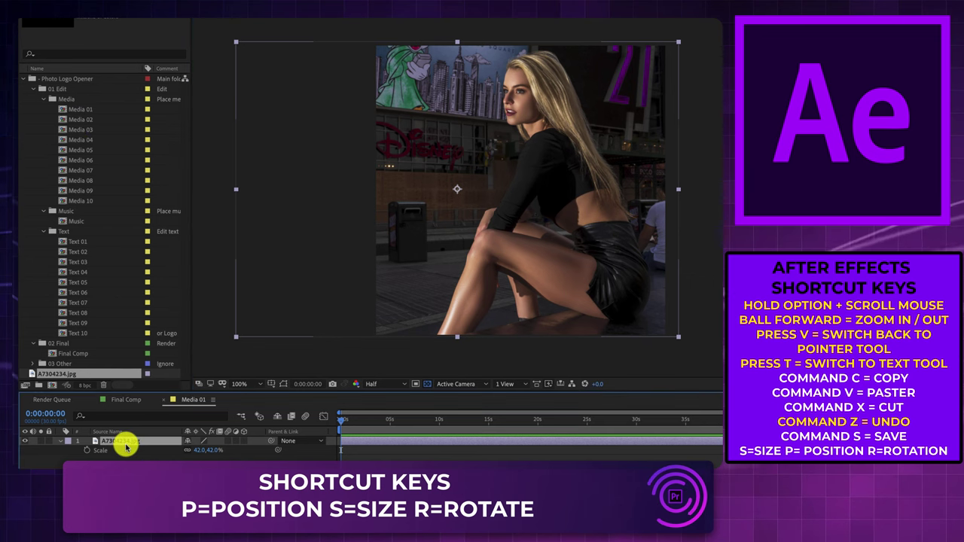
pyautogui.press('r')
pyautogui.moveTo(200, 452); pyautogui.dragTo(205, 452)
pyautogui.press('s')
pyautogui.moveTo(560, 243); pyautogui.dragTo(532, 243)
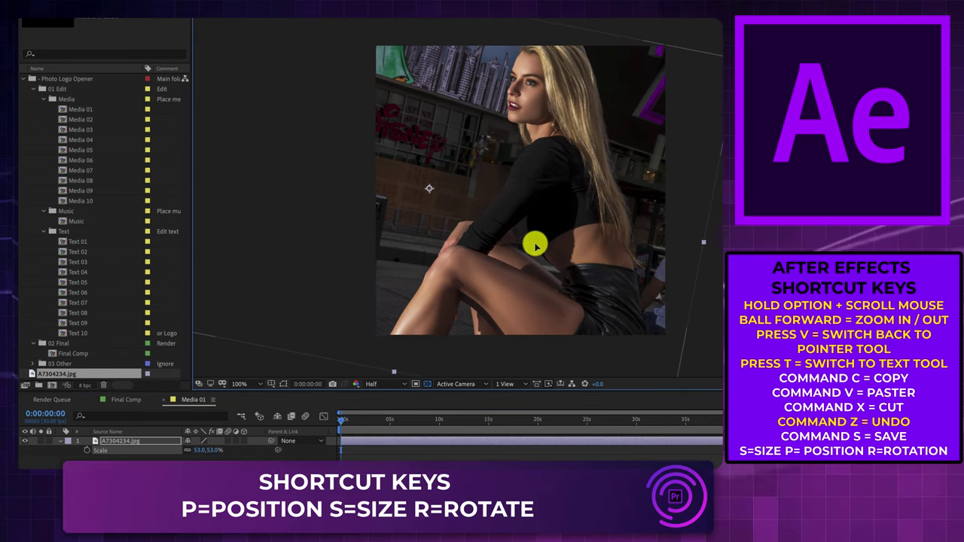
pyautogui.click(248, 460)
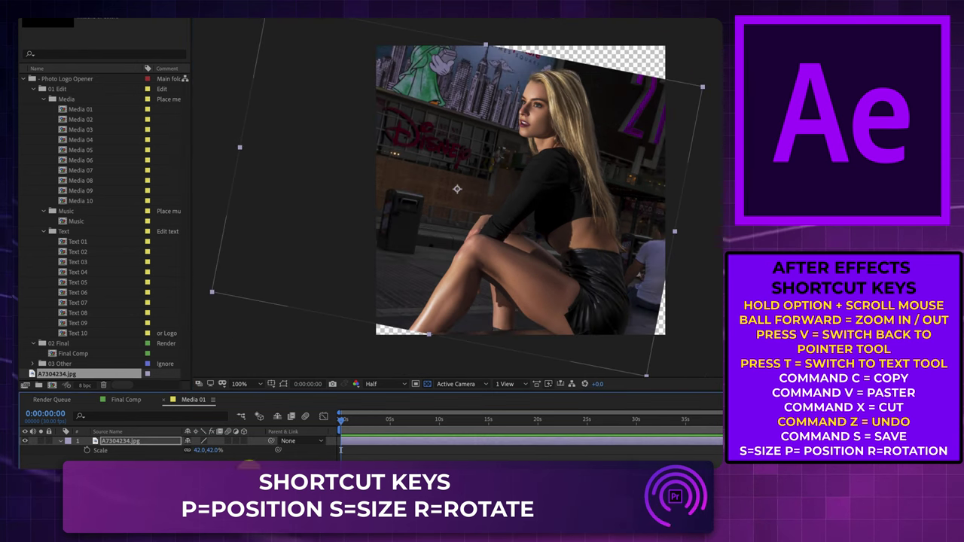
pyautogui.moveTo(209, 450); pyautogui.dragTo(188, 450)
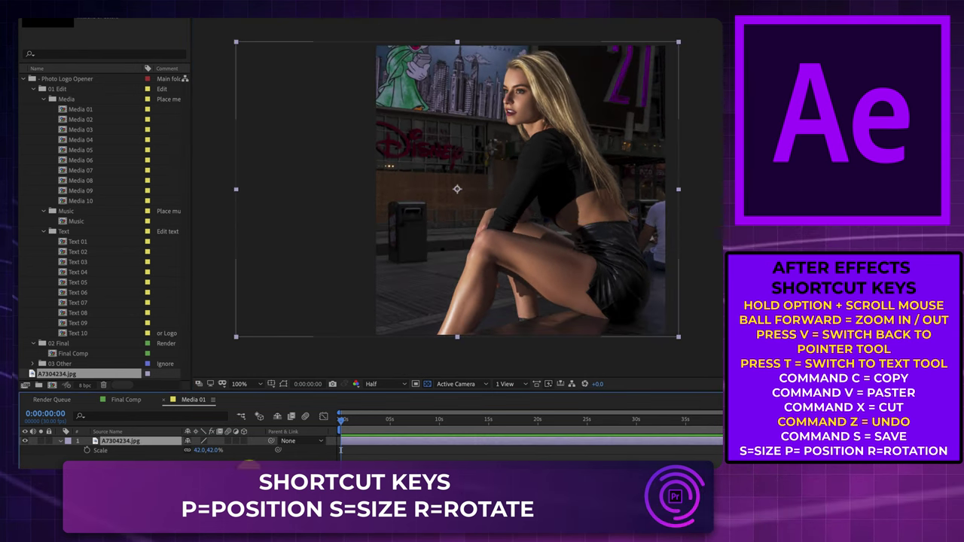
pyautogui.click(382, 356)
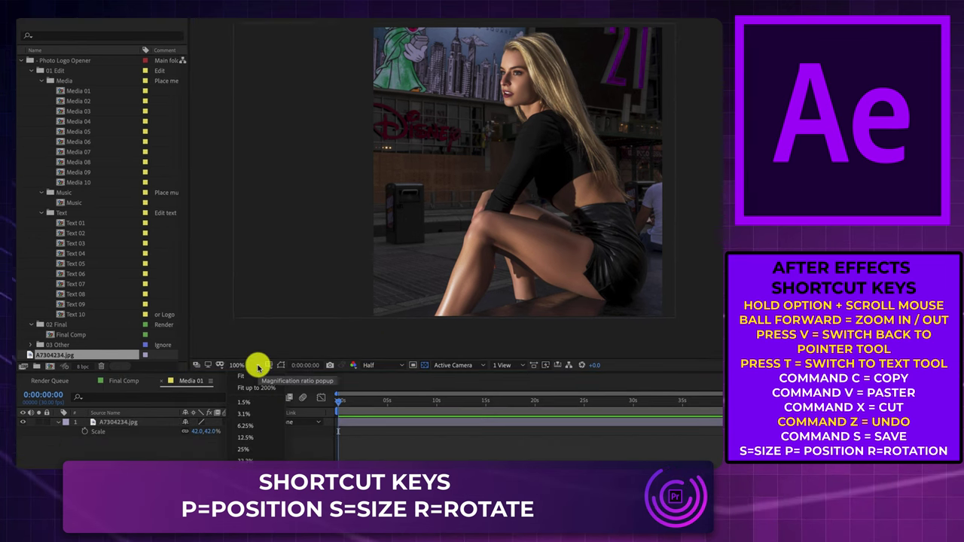
# Step: Set the viewer magnification to 400%, then to Fit, showing the whole Media 01 photo
pyautogui.click(256, 385)
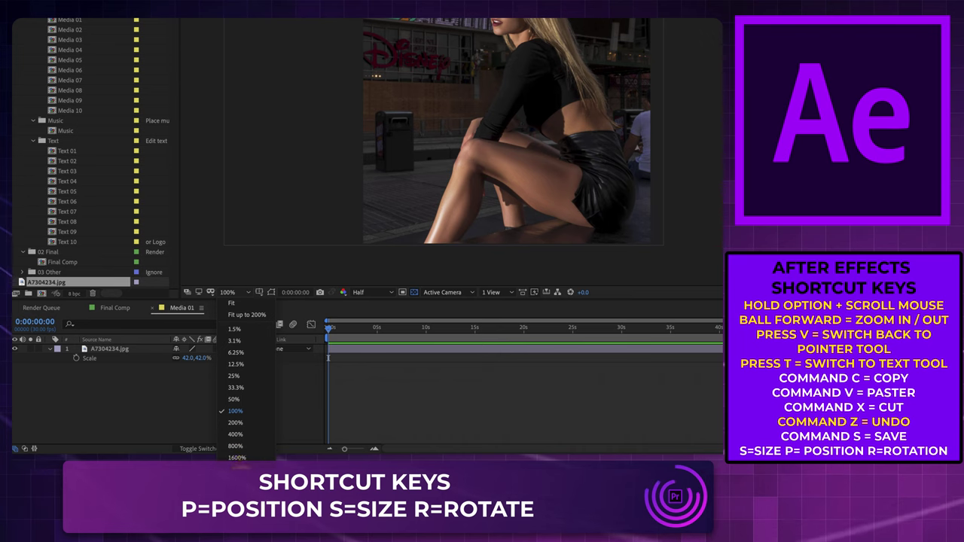
pyautogui.click(240, 435)
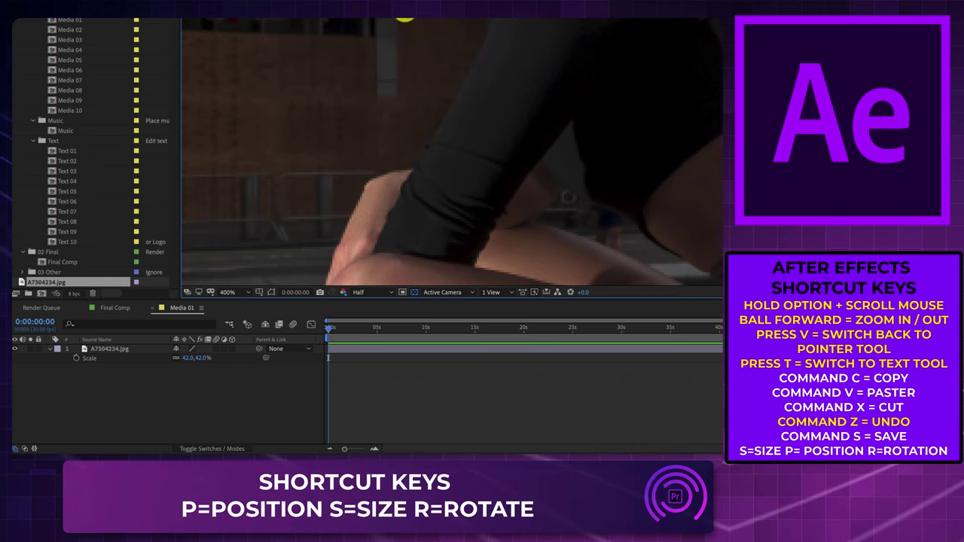
pyautogui.click(248, 293)
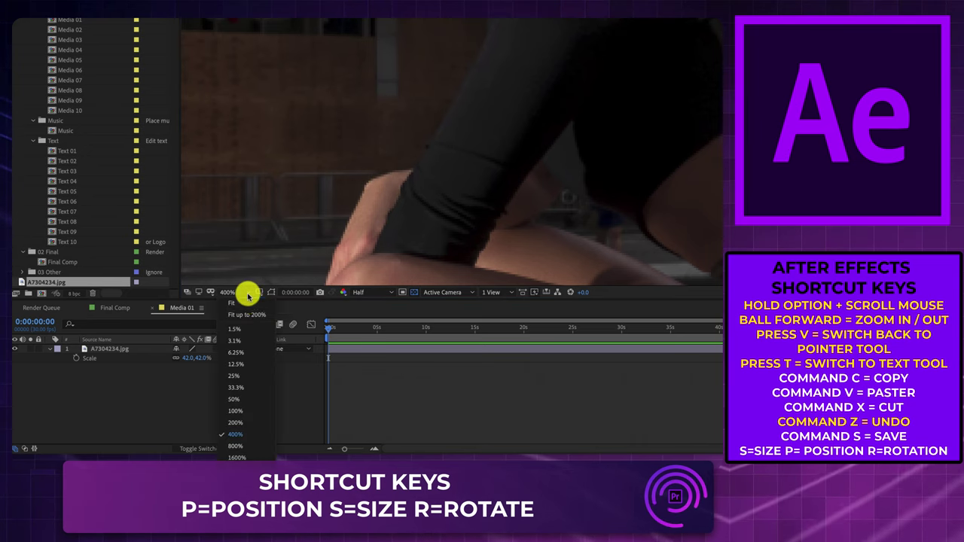
pyautogui.click(242, 303)
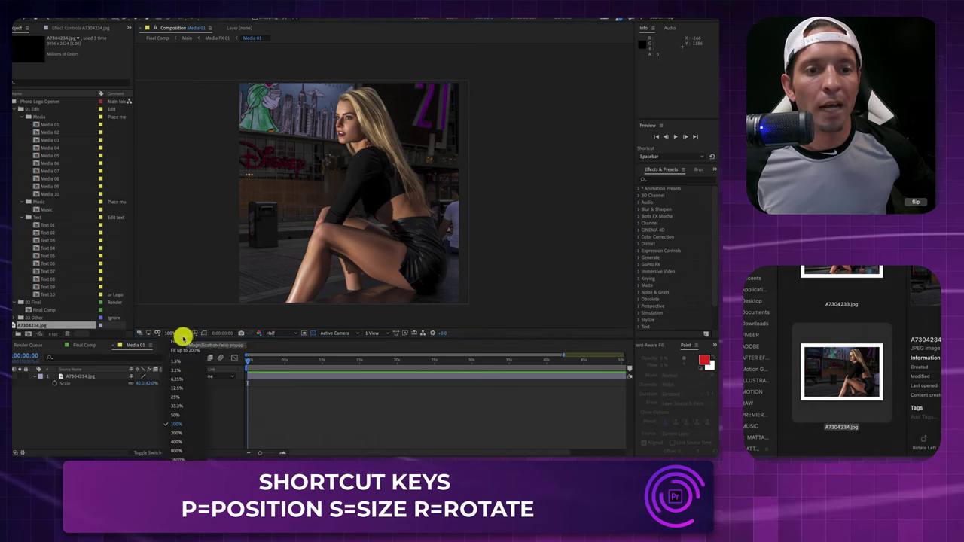
pyautogui.hotkey('shift', '/')
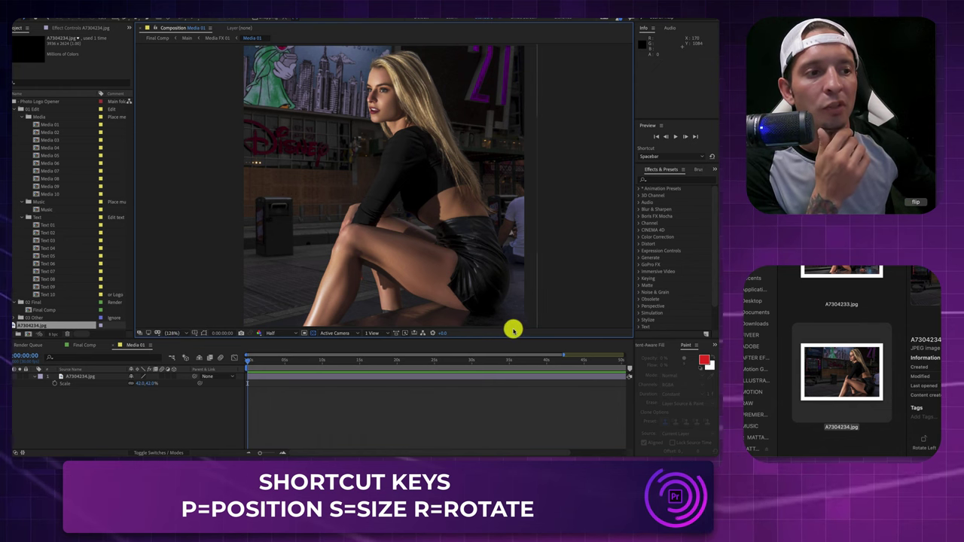
pyautogui.click(186, 335)
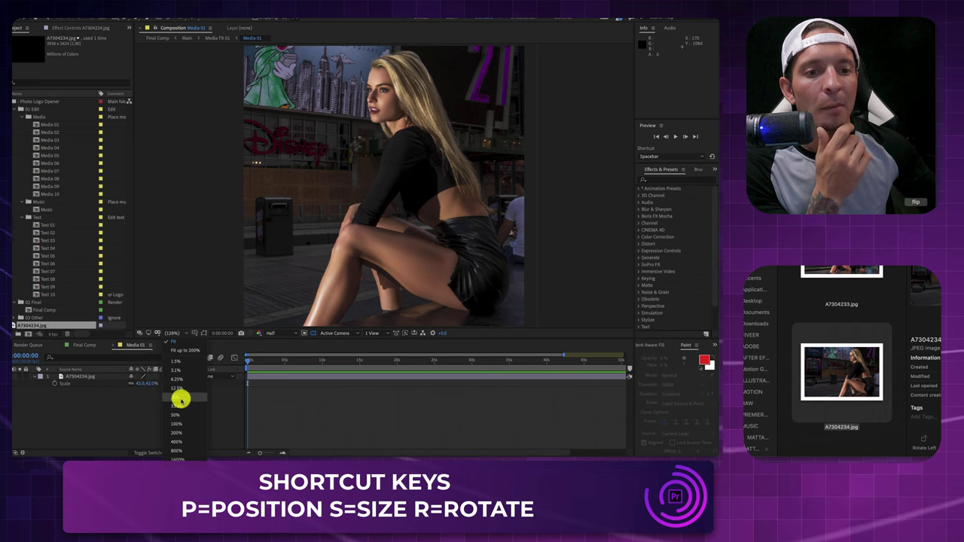
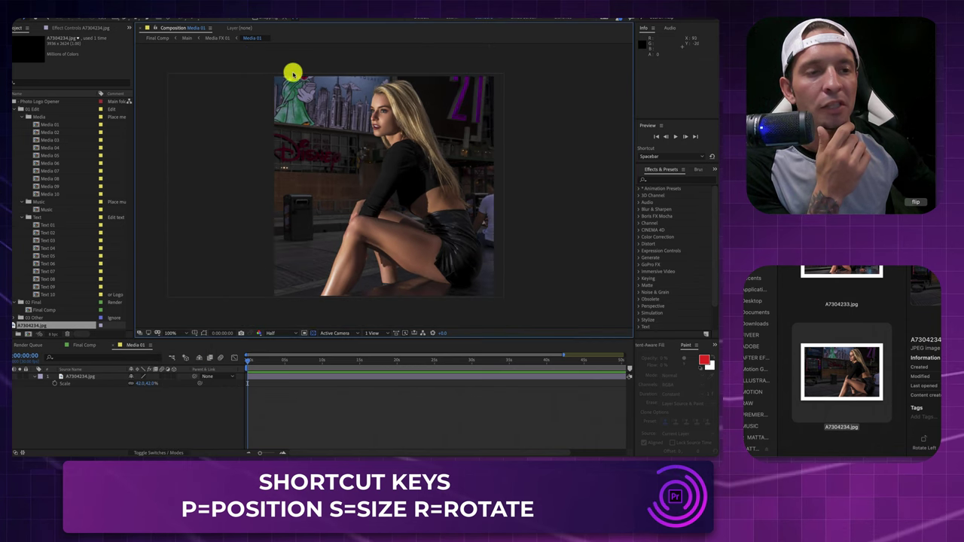
# Step: Select the Media 02 comp in the Project panel
pyautogui.click(50, 133)
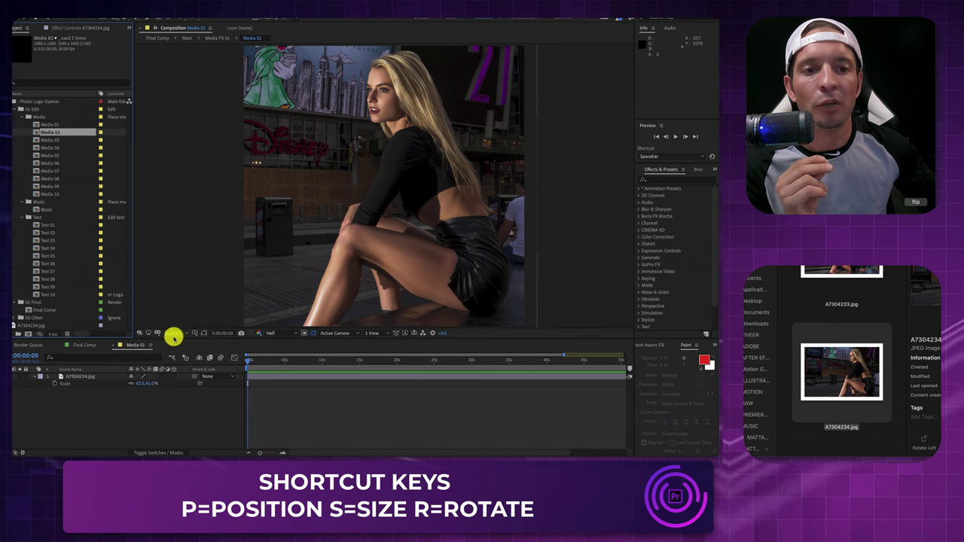
# Step: Open Media 02 and add photo A7304222.jpg from the folder to its timeline
pyautogui.doubleClick(46, 132)
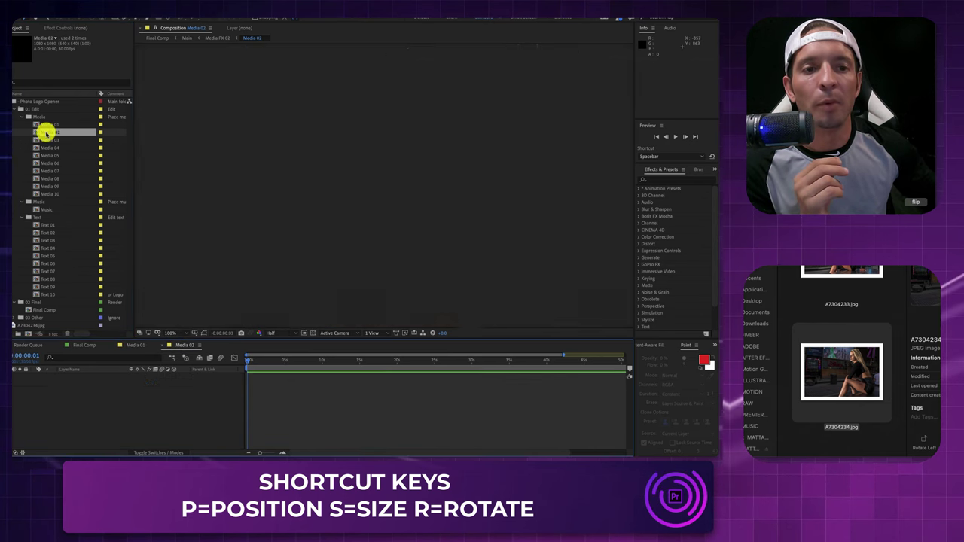
pyautogui.moveTo(299, 365); pyautogui.dragTo(310, 361)
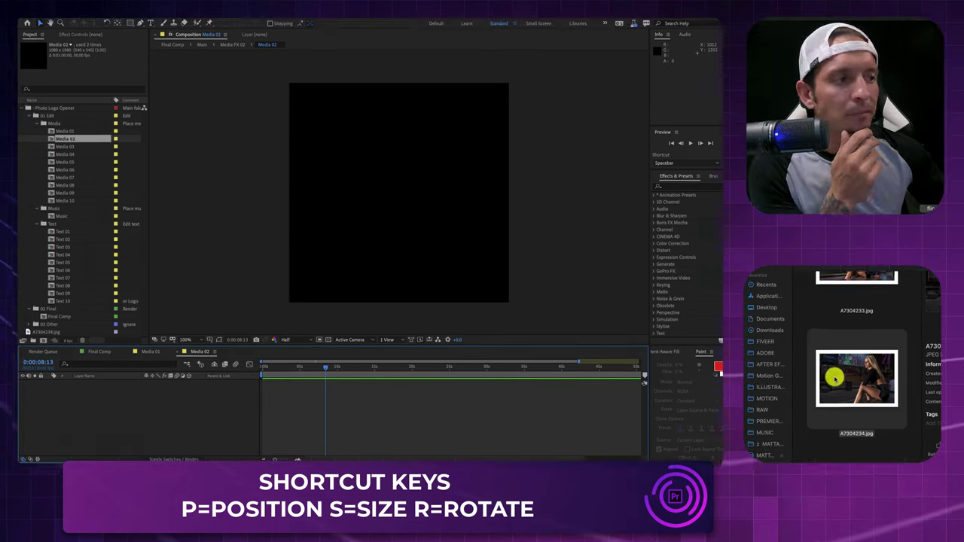
pyautogui.moveTo(828, 370); pyautogui.dragTo(155, 409)
pyautogui.press('p')
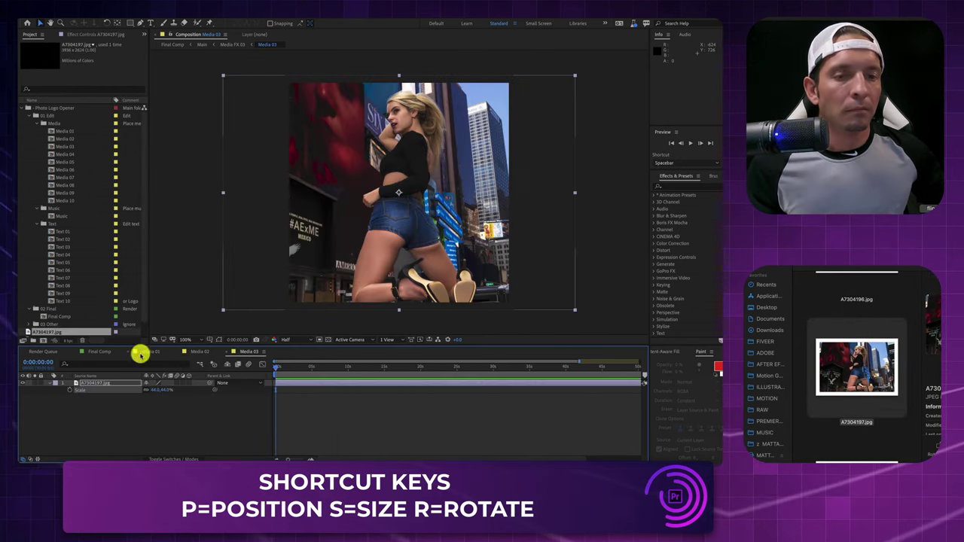
# Step: Open Media 04, add a photo from Finder and nudge its position in the frame
pyautogui.doubleClick(64, 152)
pyautogui.scroll(-5, 864, 324)
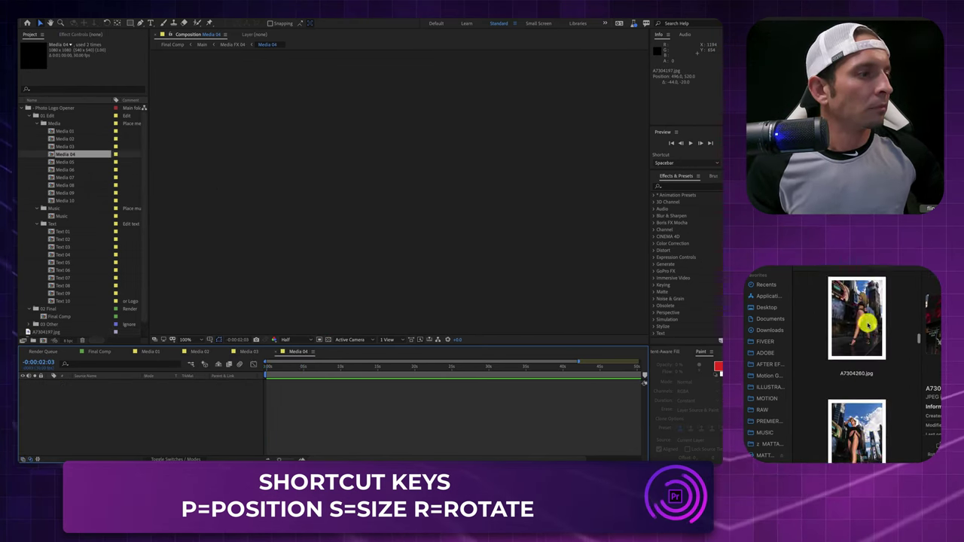
pyautogui.moveTo(859, 362); pyautogui.dragTo(358, 360)
pyautogui.press('p')
pyautogui.moveTo(155, 390)
pyautogui.mouseDown()
pyautogui.moveTo(140, 394)
pyautogui.moveTo(172, 390)
pyautogui.mouseUp()
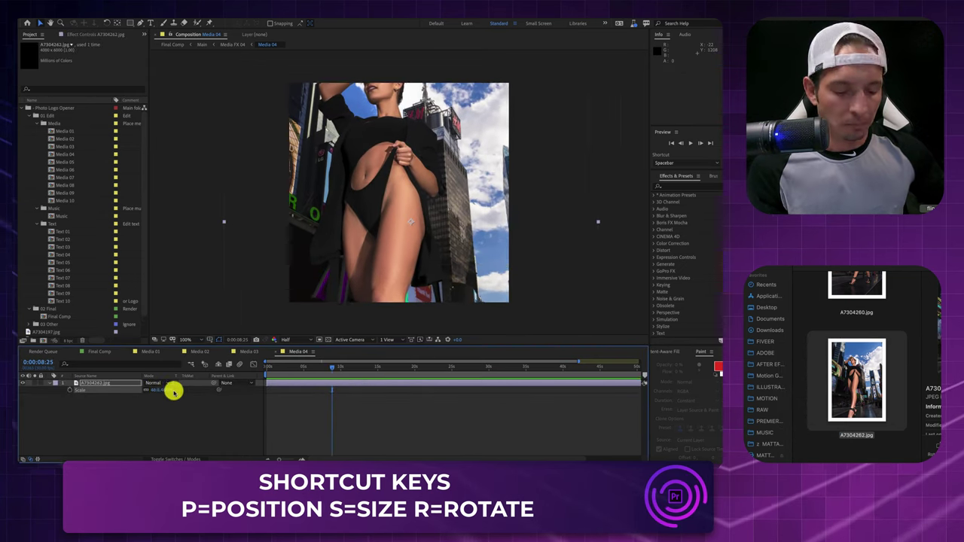
pyautogui.hotkey('ctrl', 'alt', 'f')
# Step: Open Media 05 and add photo A7304436.jpg to its timeline
pyautogui.doubleClick(66, 164)
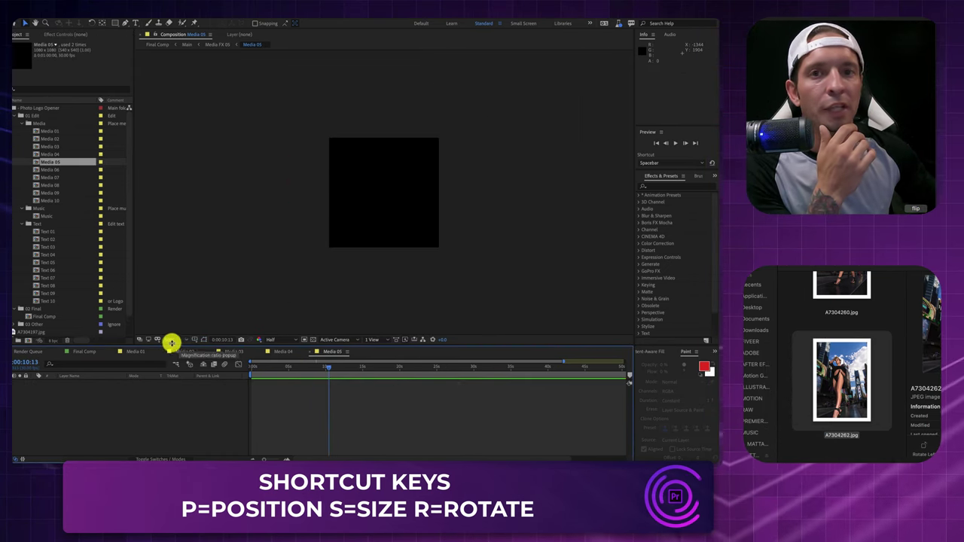
pyautogui.scroll(-5, 799, 359)
pyautogui.moveTo(847, 355); pyautogui.dragTo(384, 192)
# Step: Back in Media 04, add the railing photo A7304451.jpg and scale it down to 29%
pyautogui.doubleClick(49, 155)
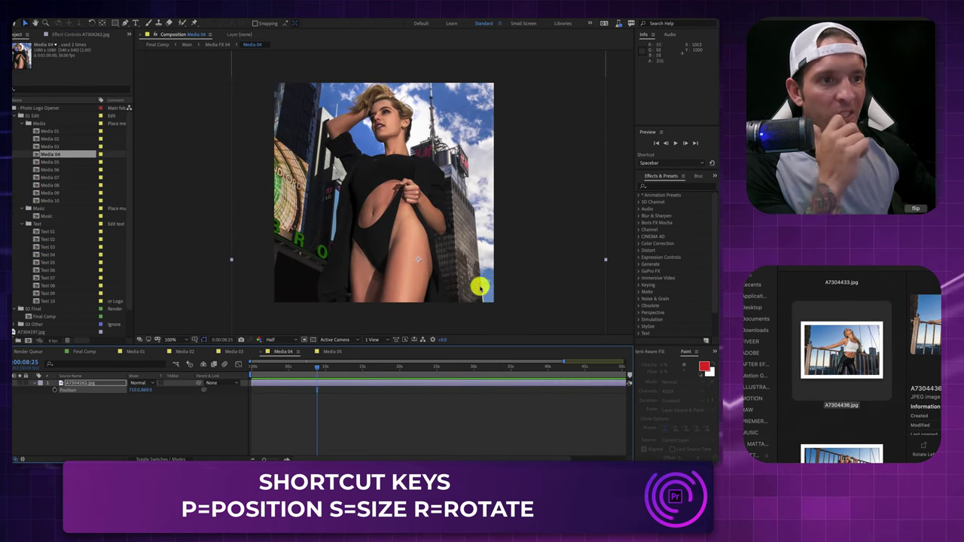
pyautogui.scroll(-3, 894, 393)
pyautogui.moveTo(842, 404); pyautogui.dragTo(108, 409)
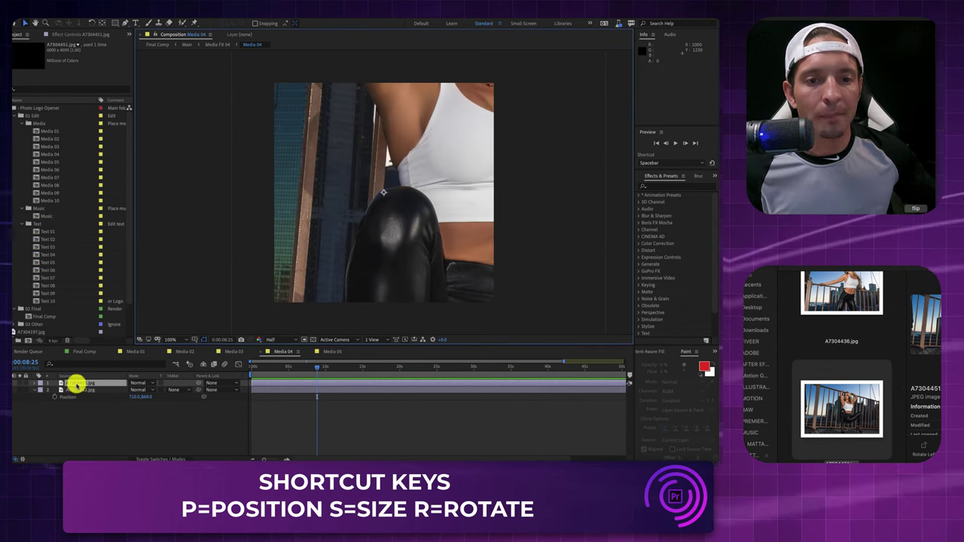
pyautogui.press('s')
pyautogui.moveTo(144, 391); pyautogui.dragTo(78, 390)
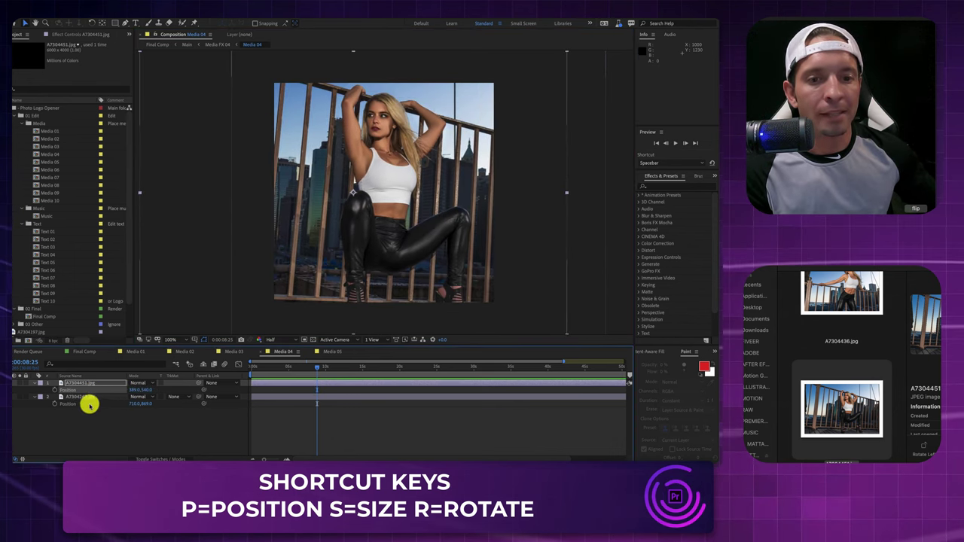
pyautogui.moveTo(140, 389); pyautogui.dragTo(127, 389)
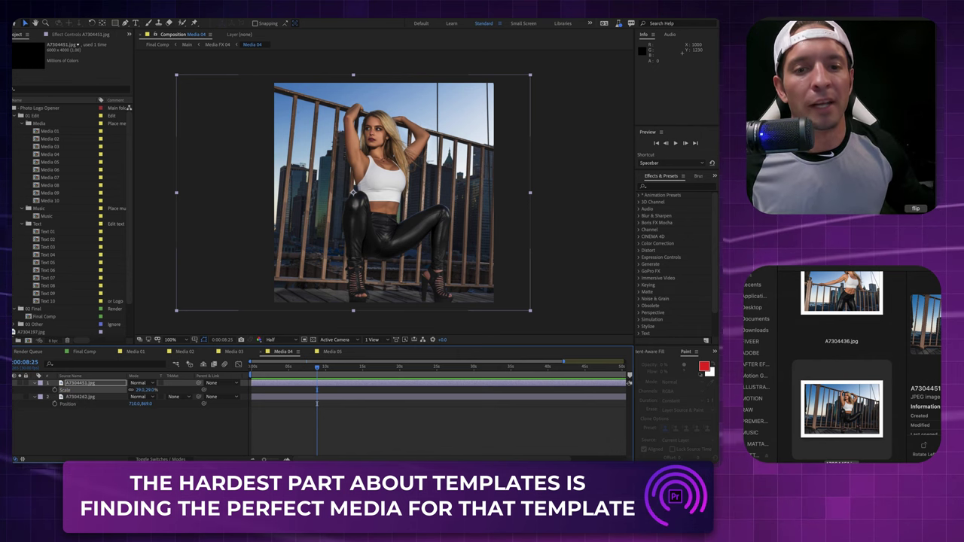
# Step: Open Media 06 and slide the seated railing photo A7304453.jpg into frame
pyautogui.click(53, 163)
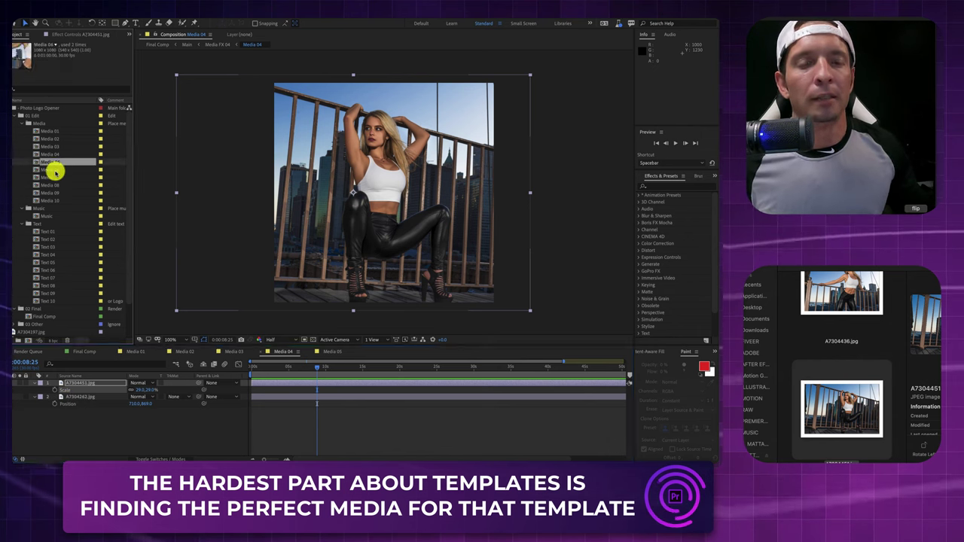
pyautogui.doubleClick(53, 170)
pyautogui.moveTo(129, 390); pyautogui.dragTo(136, 390)
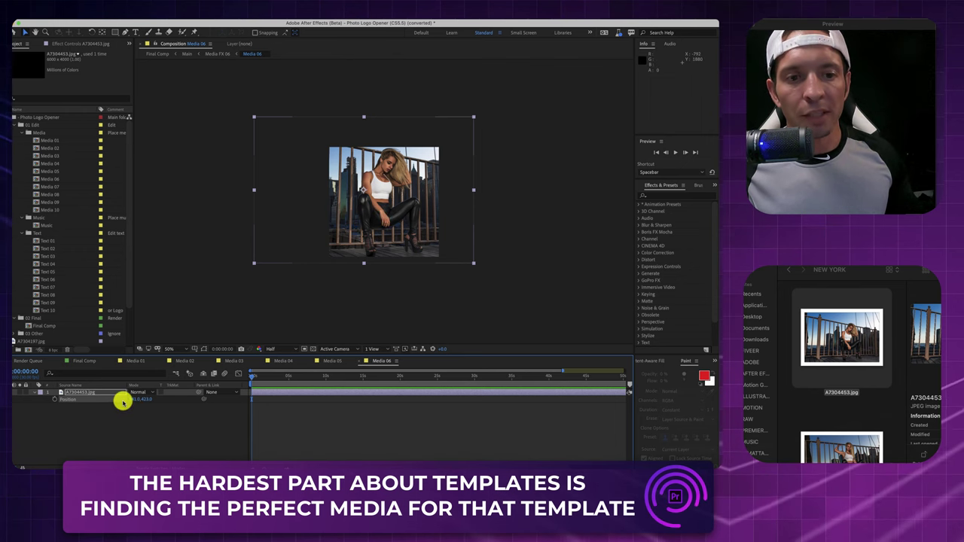
# Step: Open Media 07 and add the bridge photo A7304524.jpg at the timeline start
pyautogui.click(60, 186)
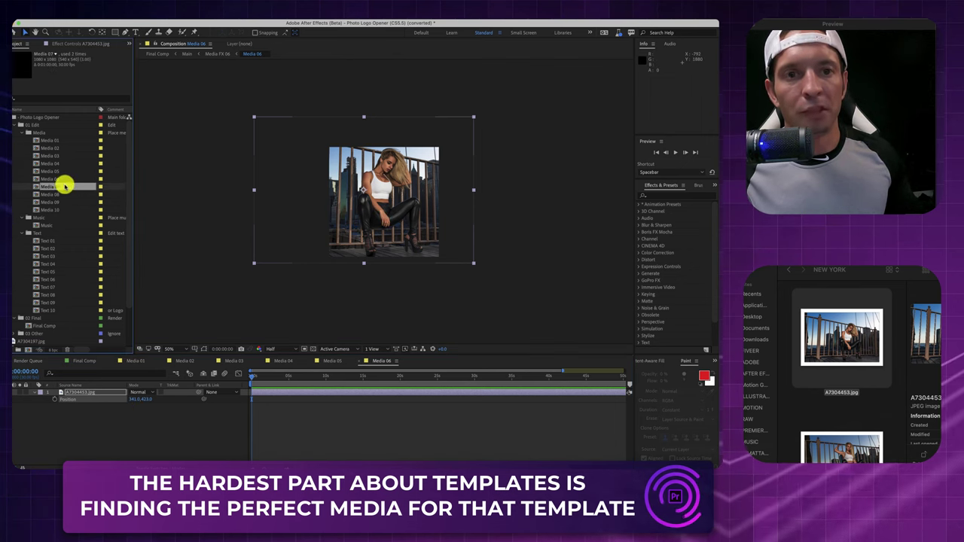
pyautogui.doubleClick(57, 186)
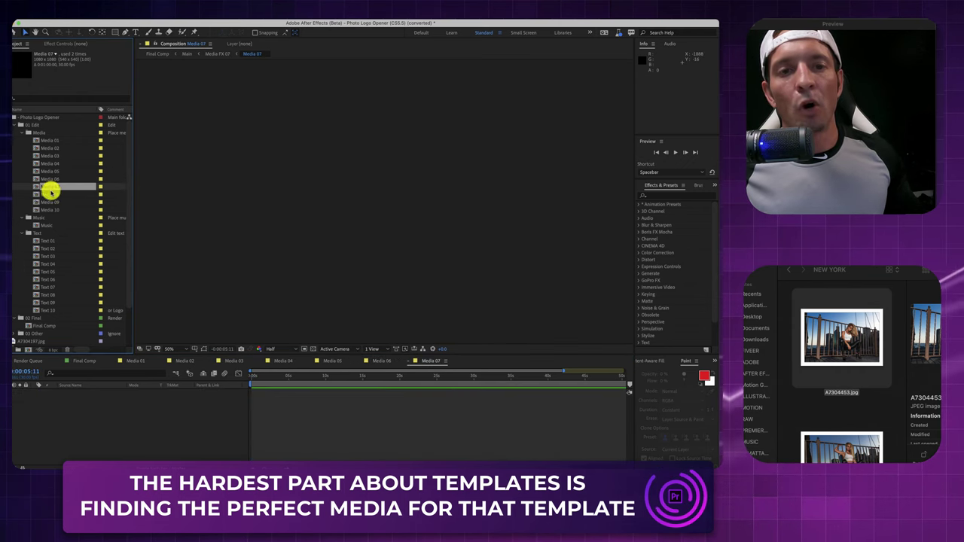
pyautogui.click(330, 376)
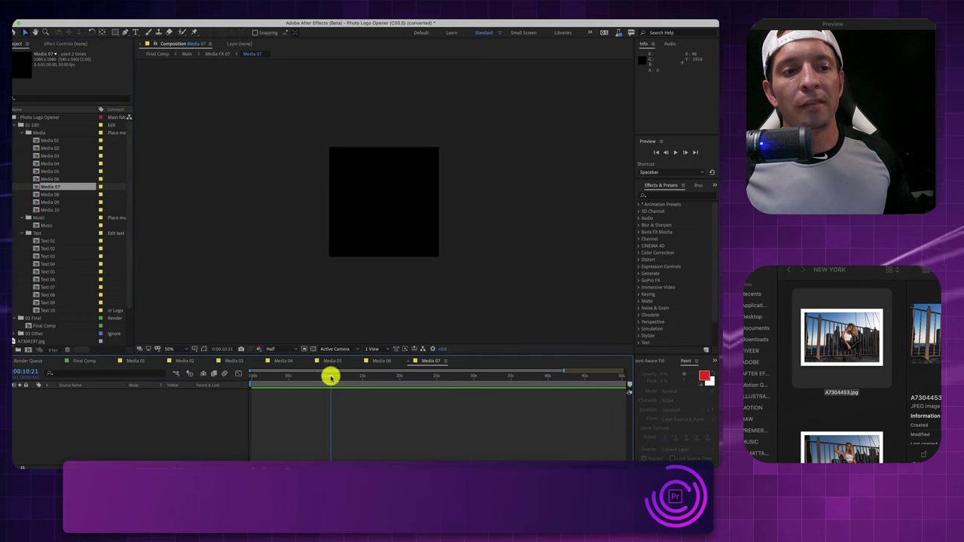
pyautogui.moveTo(267, 379); pyautogui.dragTo(231, 381)
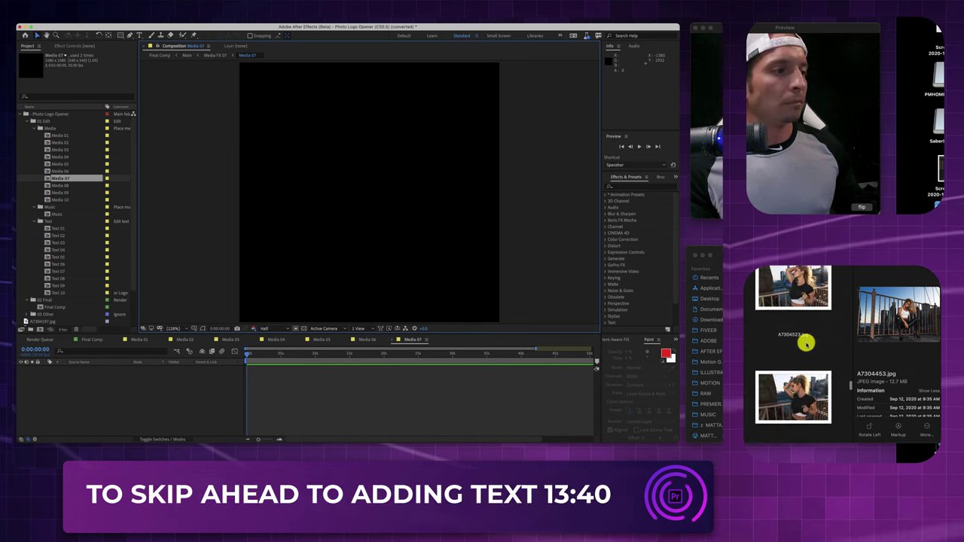
pyautogui.moveTo(800, 338); pyautogui.dragTo(144, 368)
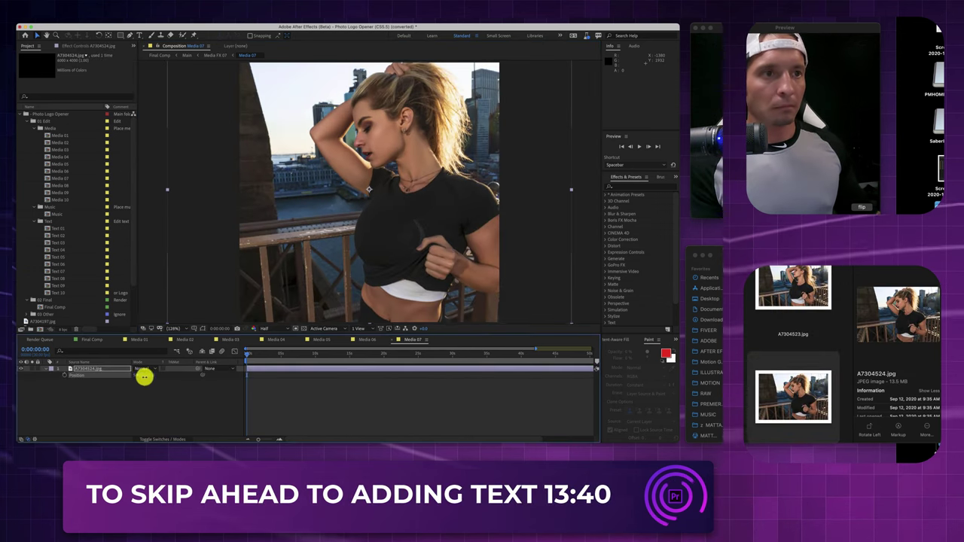
# Step: Replace the layer with photo A7304593.jpg and add A7304594.jpg to Media 08
pyautogui.scroll(-3, 794, 354)
pyautogui.moveTo(794, 320); pyautogui.dragTo(83, 382)
pyautogui.doubleClick(58, 184)
pyautogui.moveTo(768, 413); pyautogui.dragTo(287, 357)
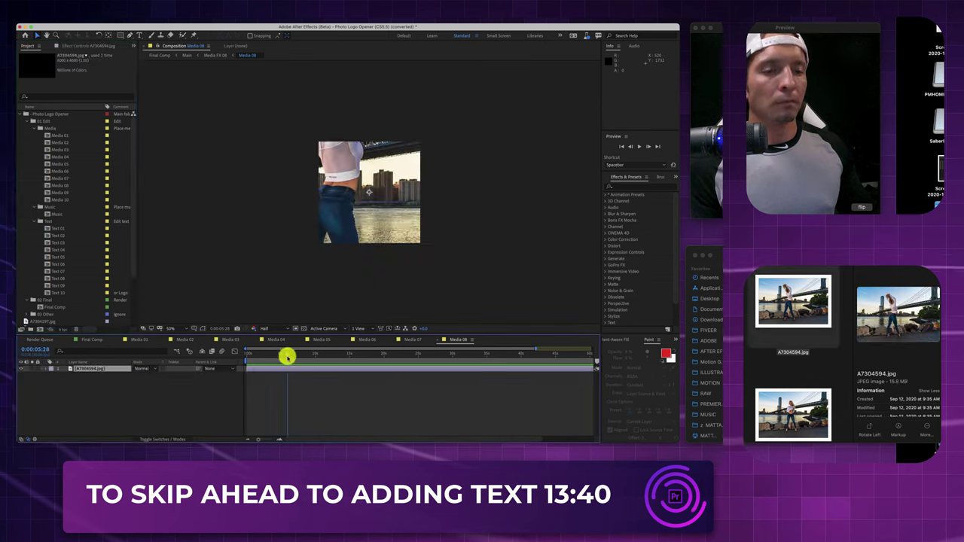
# Step: Open Media 09, add photo A7304596.jpg and shrink it to fit
pyautogui.doubleClick(60, 192)
pyautogui.scroll(-2, 793, 354)
pyautogui.moveTo(793, 366); pyautogui.dragTo(324, 359)
pyautogui.moveTo(139, 376); pyautogui.dragTo(128, 379)
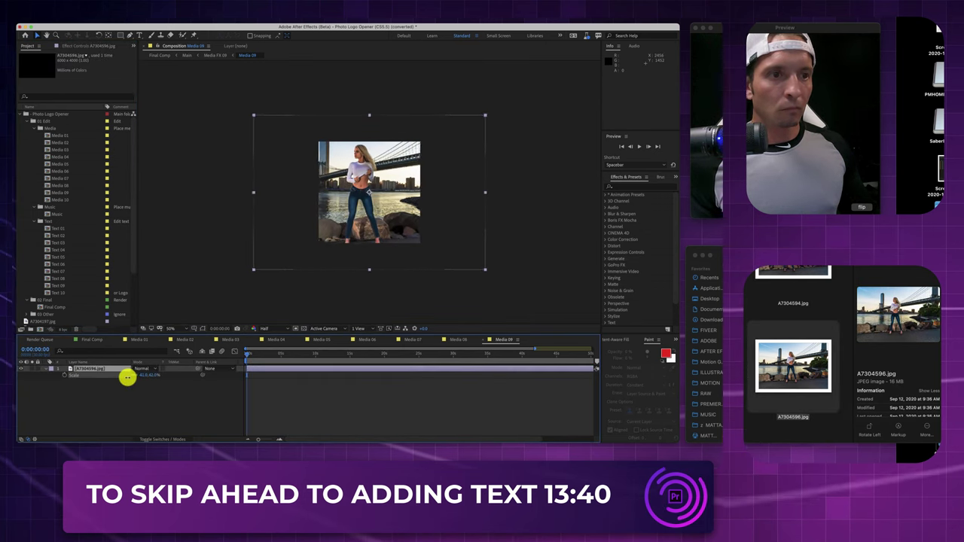
# Step: Add photo A7304598.jpg and scale down the top photo so the whole picture shows
pyautogui.scroll(-2, 793, 354)
pyautogui.moveTo(792, 345); pyautogui.dragTo(70, 399)
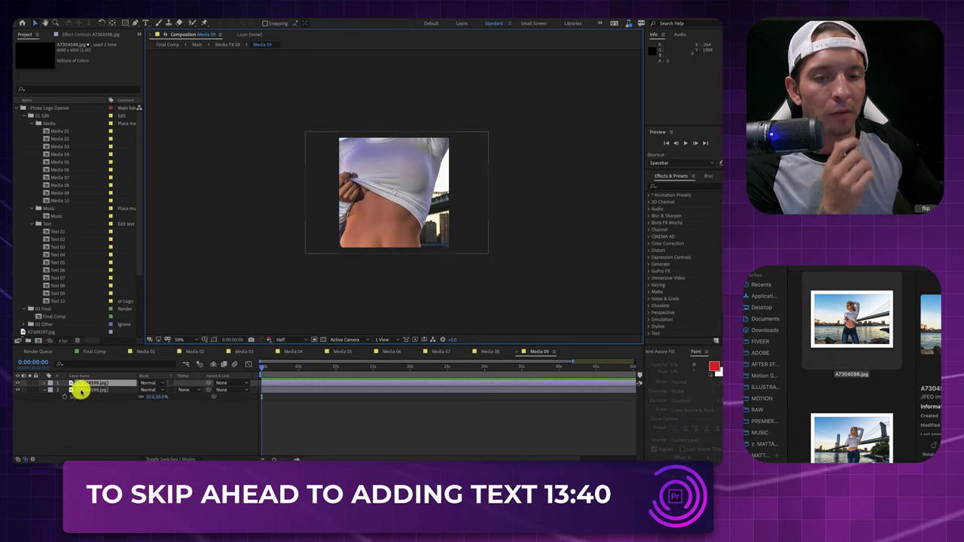
pyautogui.press('s')
pyautogui.moveTo(148, 388); pyautogui.dragTo(129, 392)
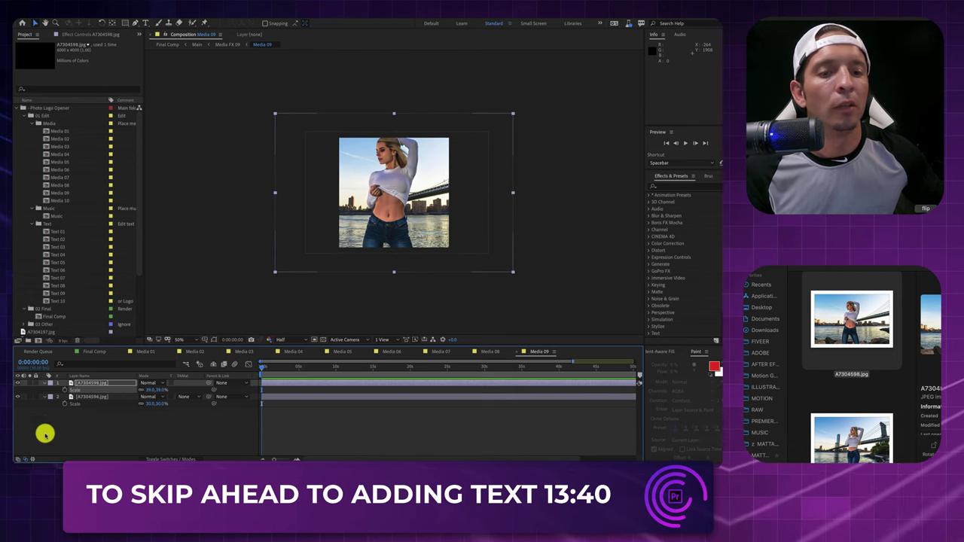
pyautogui.keyDown('shift'); pyautogui.click(74, 399); pyautogui.keyUp('shift')
pyautogui.click(90, 397)
pyautogui.press('s')
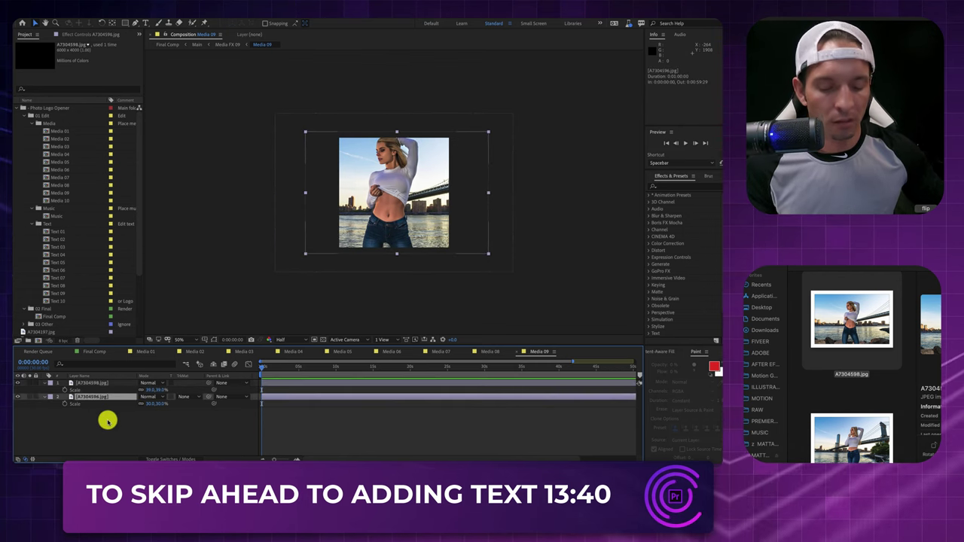
# Step: Copy the resized photo layer into Media 10, check it at 0:00:10:03, then open Music
pyautogui.hotkey('ctrl', 'c')
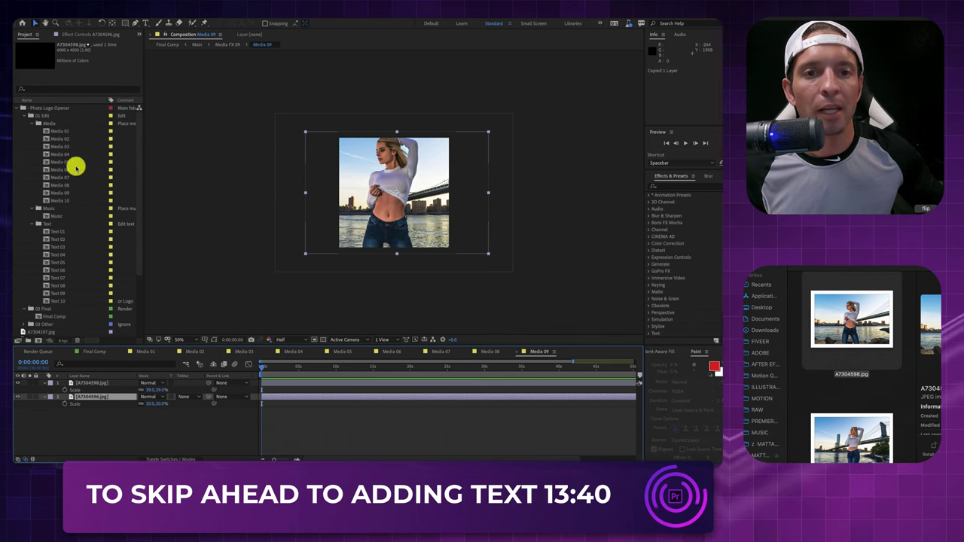
pyautogui.doubleClick(69, 201)
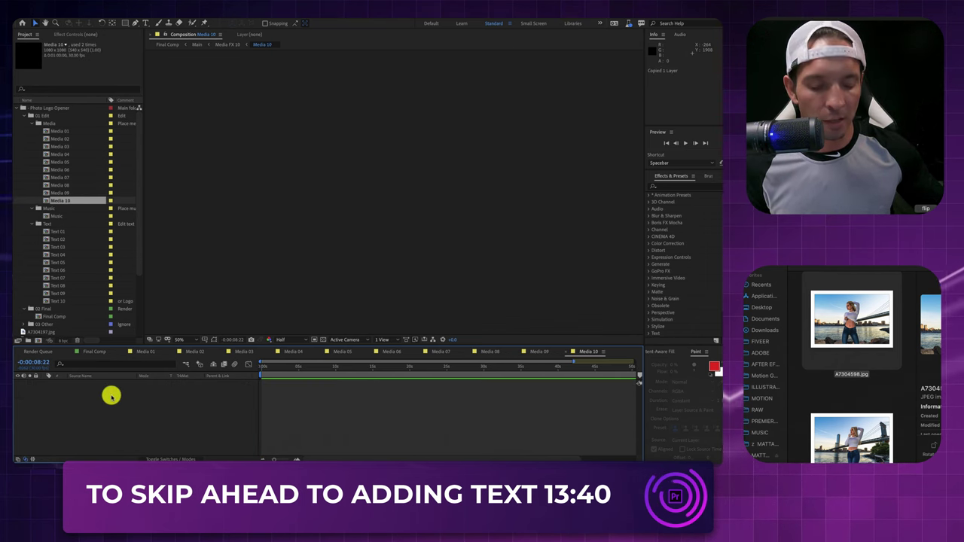
pyautogui.hotkey('ctrl', 'v')
pyautogui.click(336, 367)
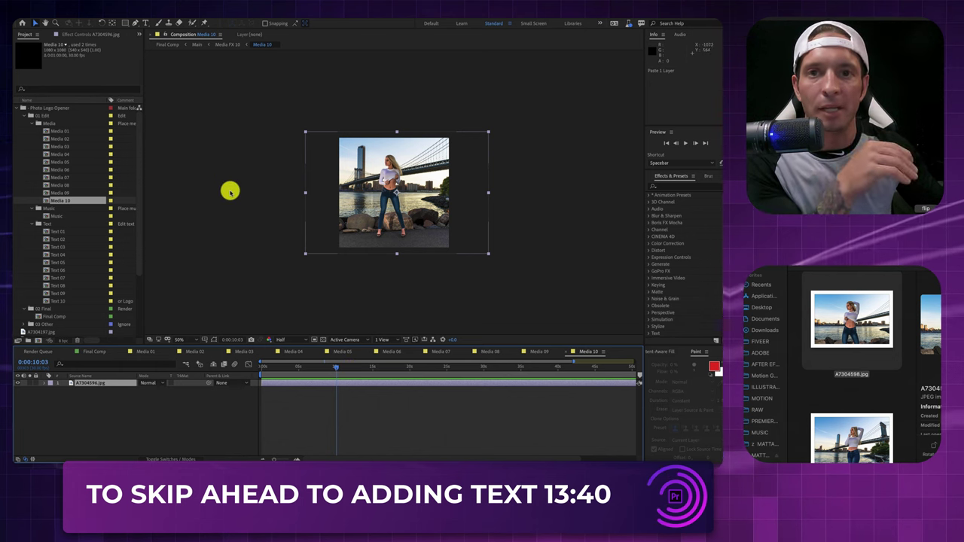
pyautogui.doubleClick(58, 217)
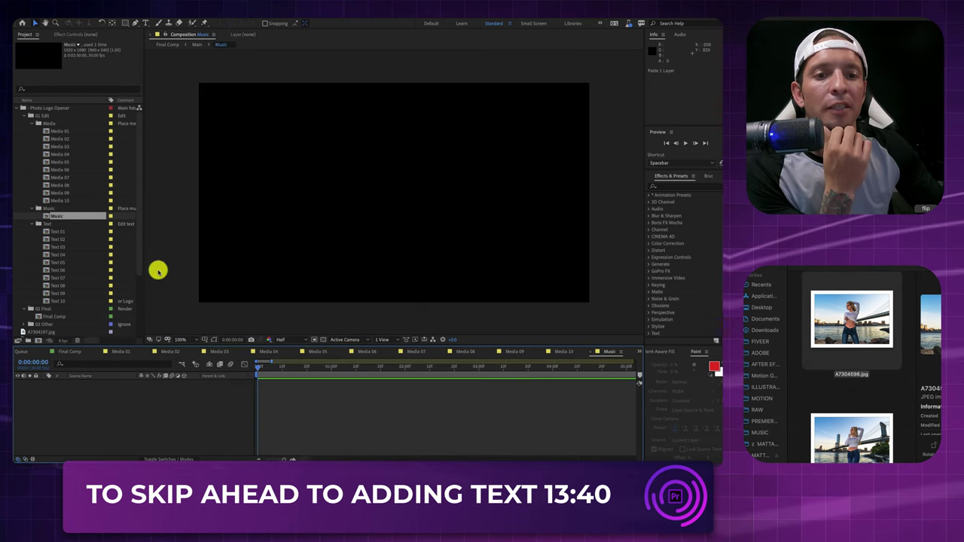
# Step: Find BETWEEN THE LINES.mp3 in the MUSIC folder and add it to the Music timeline
pyautogui.click(767, 400)
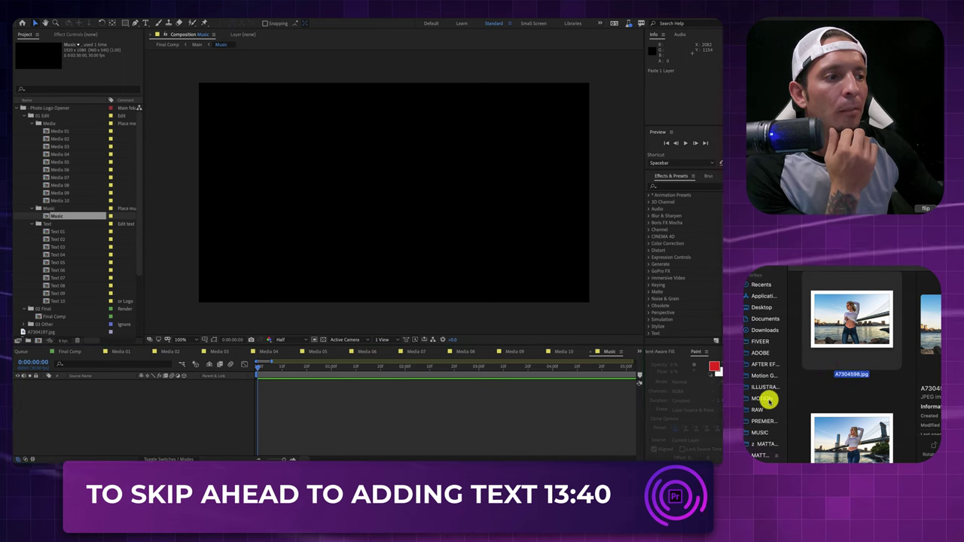
pyautogui.click(766, 434)
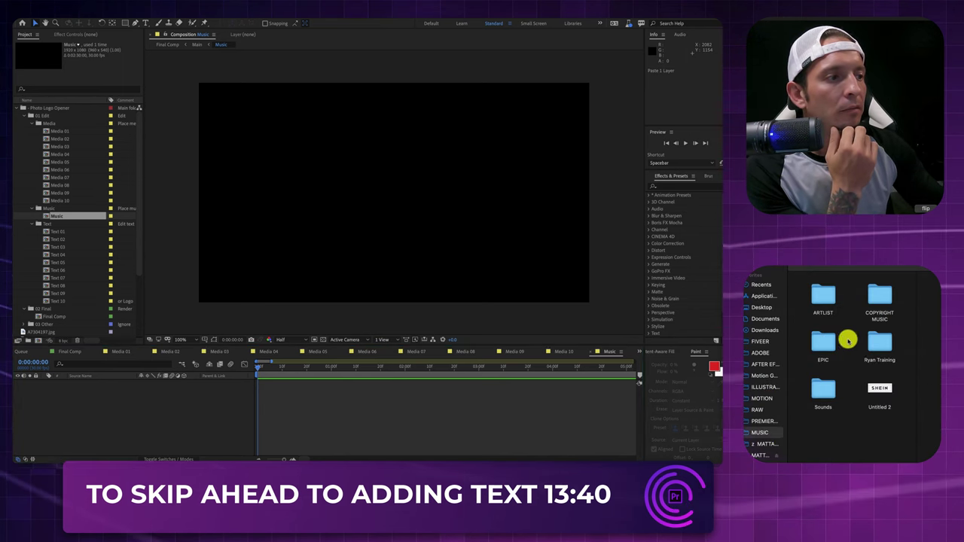
pyautogui.doubleClick(821, 339)
pyautogui.click(852, 291)
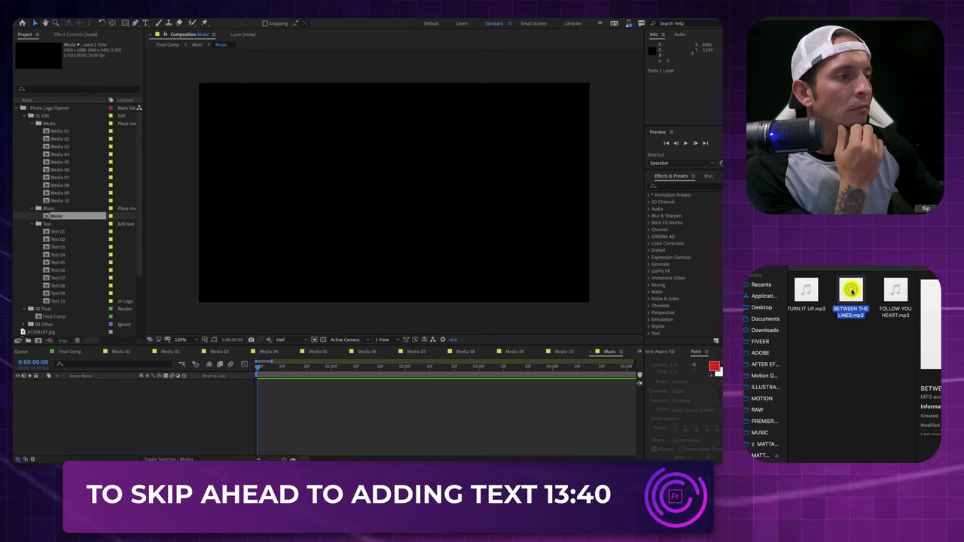
pyautogui.moveTo(851, 309); pyautogui.dragTo(106, 409)
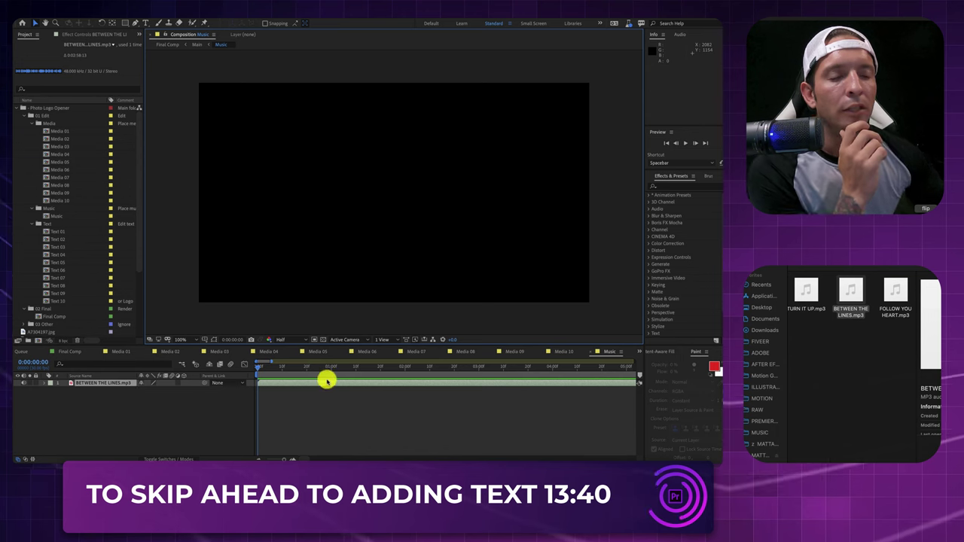
# Step: Preview the track and split the music layer at 0:00:00:22
pyautogui.click(313, 368)
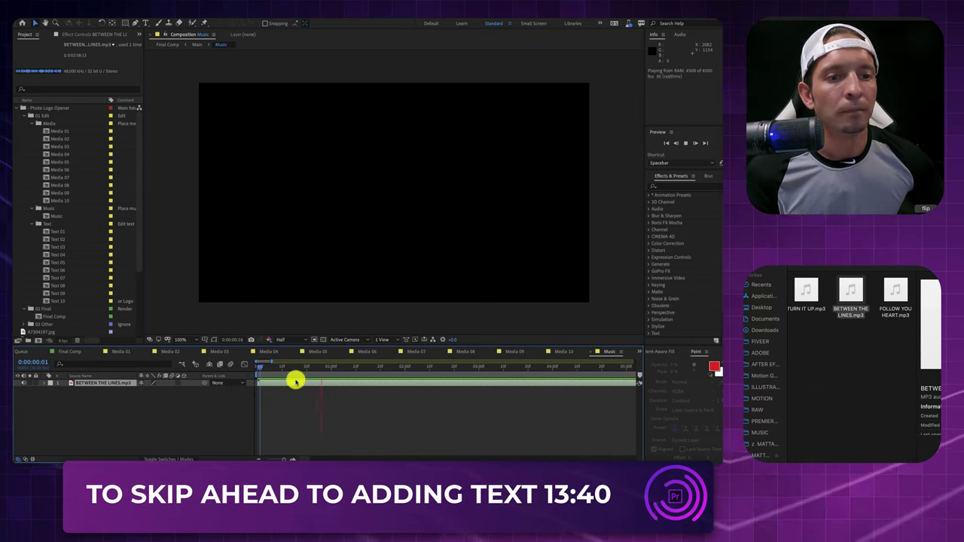
pyautogui.click(264, 368)
pyautogui.press('space')
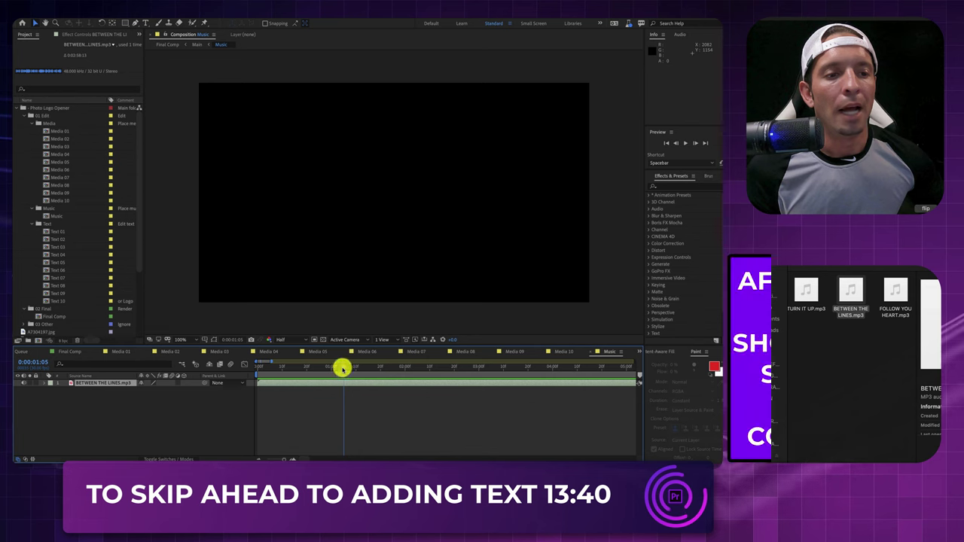
pyautogui.click(311, 369)
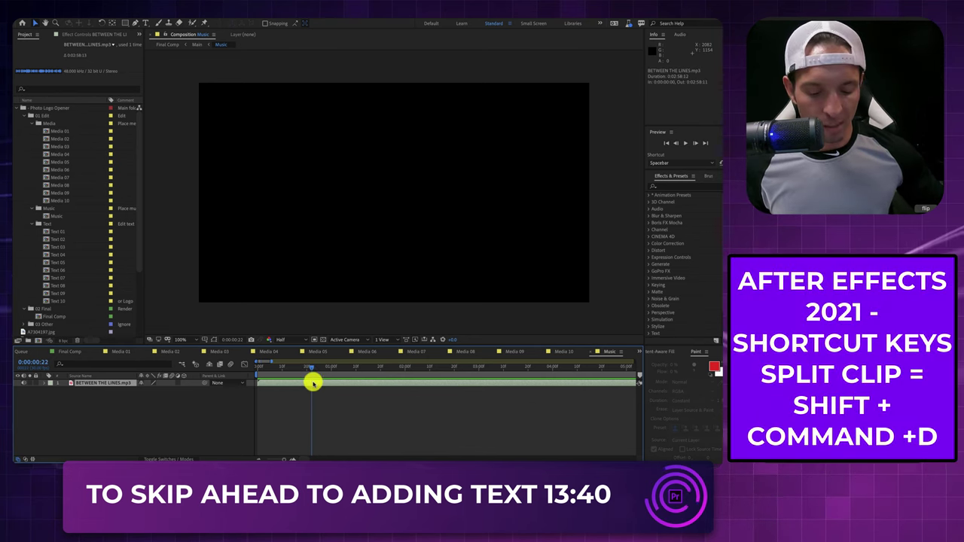
pyautogui.hotkey('ctrl', 'shift', 'd')
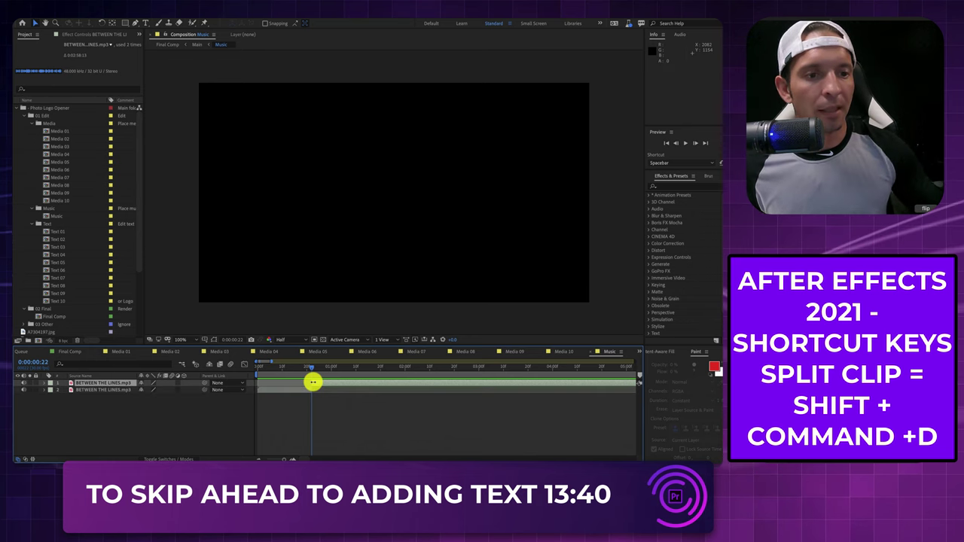
# Step: Delete the unwanted opening piece and move the remaining music to start at 0:00:00:00
pyautogui.click(305, 389)
pyautogui.press('Delete')
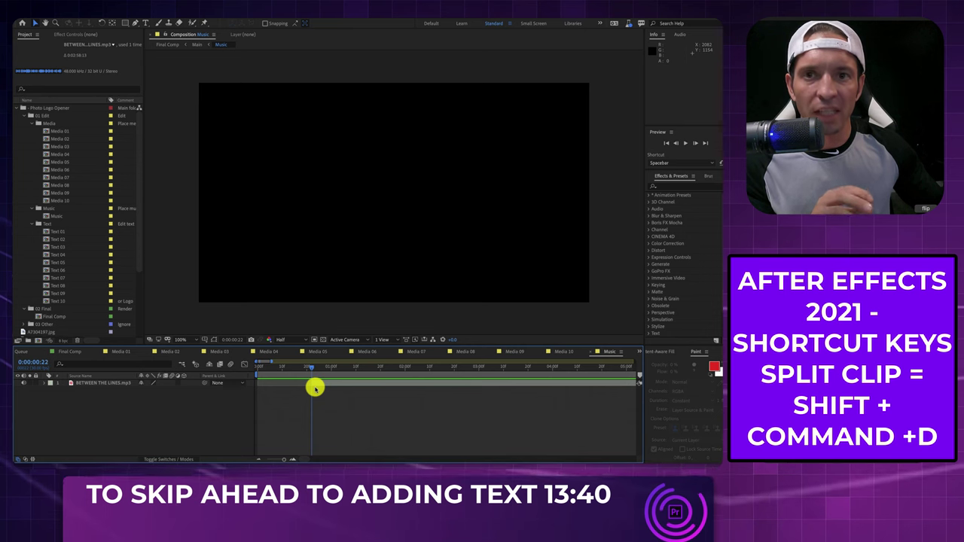
pyautogui.click(341, 385)
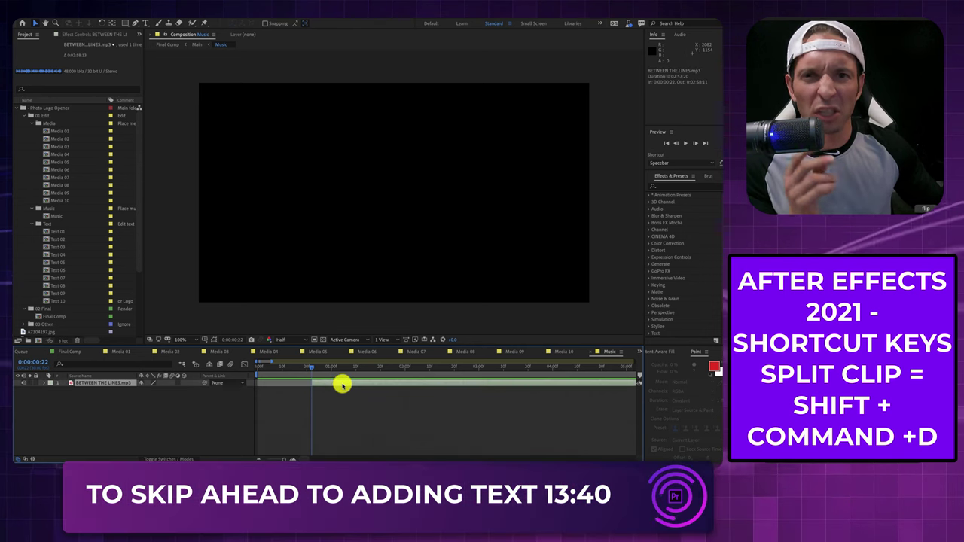
pyautogui.moveTo(341, 385); pyautogui.dragTo(260, 369)
pyautogui.press('space')
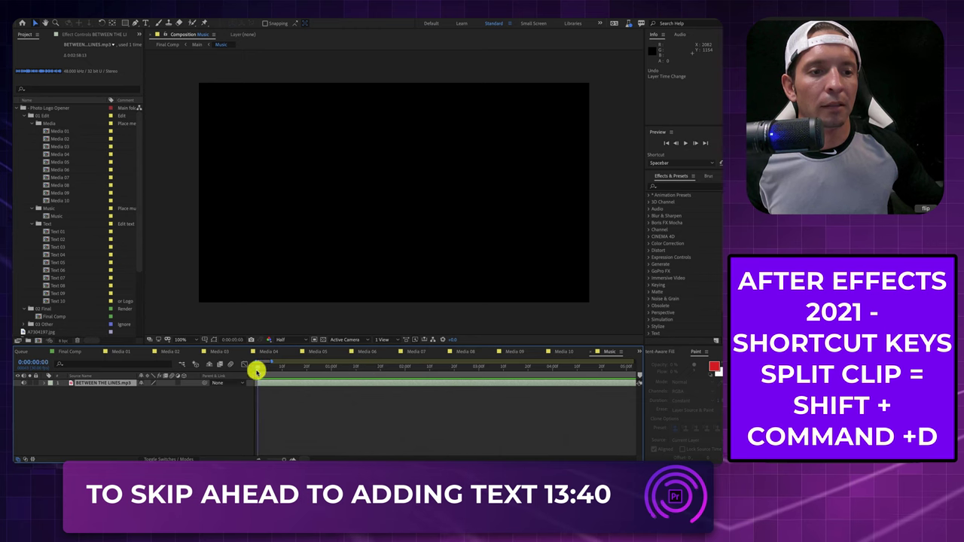
# Step: Shift the music slightly earlier and replay it from the start
pyautogui.click(276, 381)
pyautogui.moveTo(279, 382); pyautogui.dragTo(267, 379)
pyautogui.click(259, 366)
pyautogui.press('space')
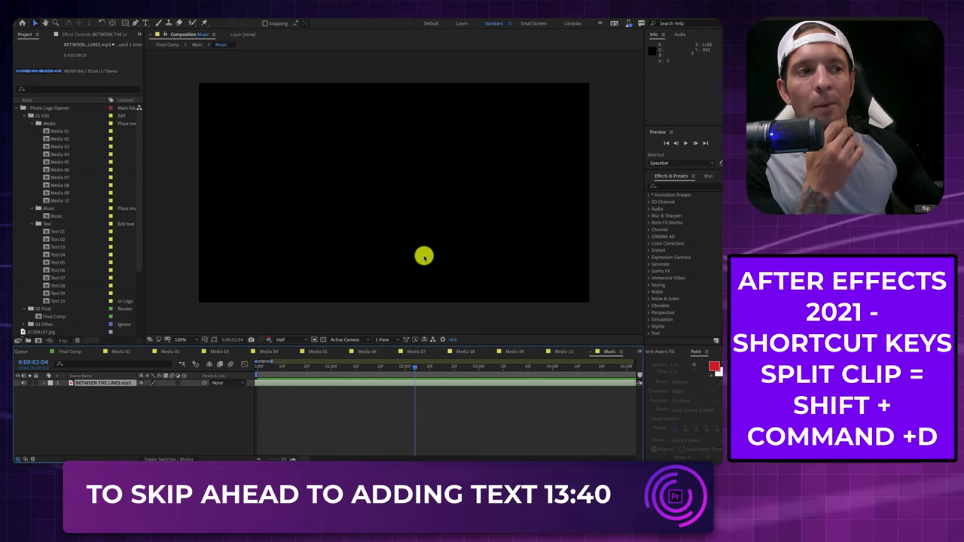
pyautogui.click(669, 186)
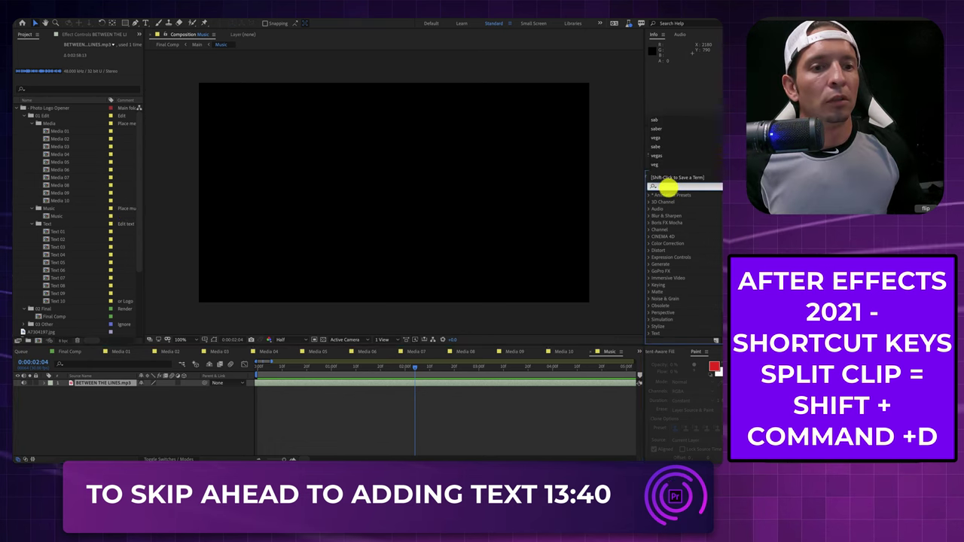
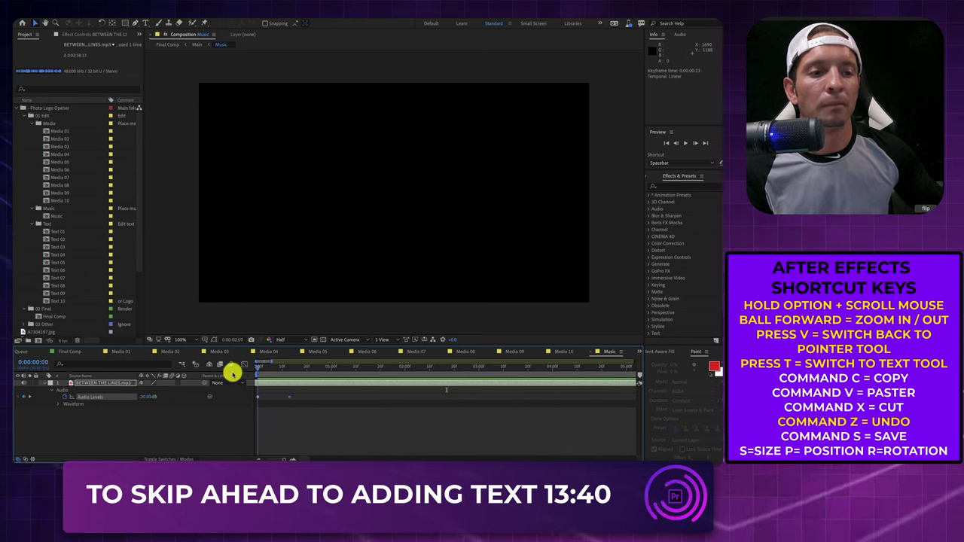
# Step: Preview the song in the Music comp from near the start and select its layer
pyautogui.click(279, 398)
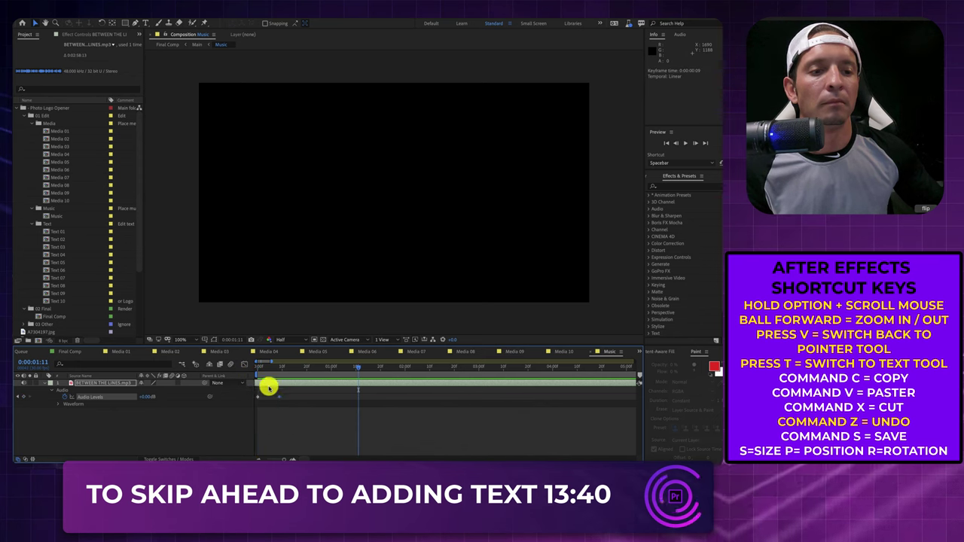
pyautogui.moveTo(360, 369); pyautogui.dragTo(343, 369)
pyautogui.click(256, 371)
pyautogui.press('space')
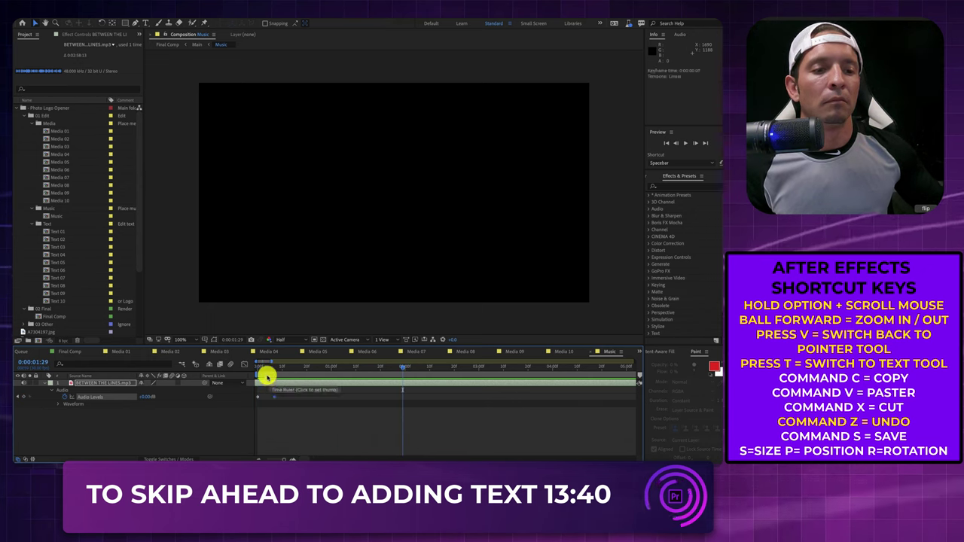
pyautogui.click(254, 368)
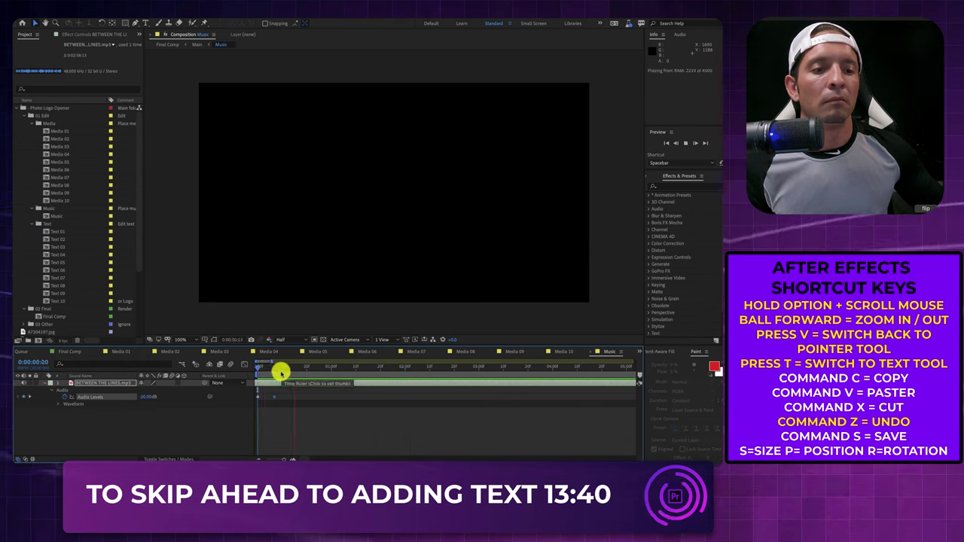
pyautogui.click(280, 385)
pyautogui.press('space')
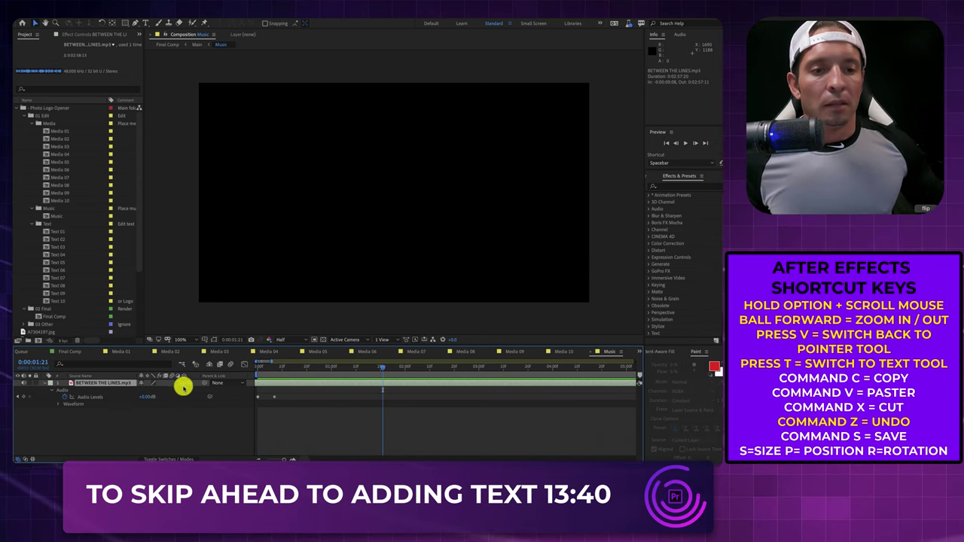
# Step: Undo the three stray keyframe, level and timing edits, then slide the song slightly earlier
pyautogui.press('super+z')
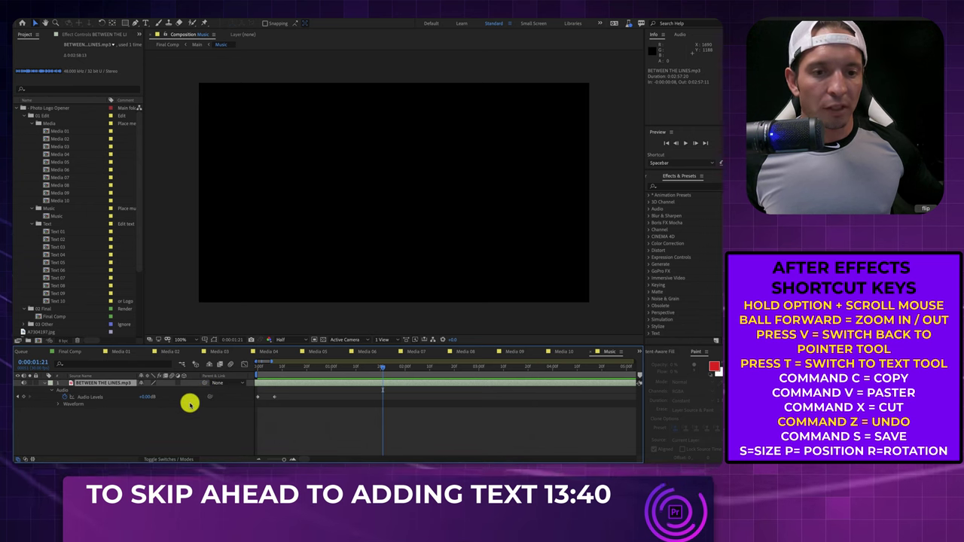
pyautogui.press('super+z')
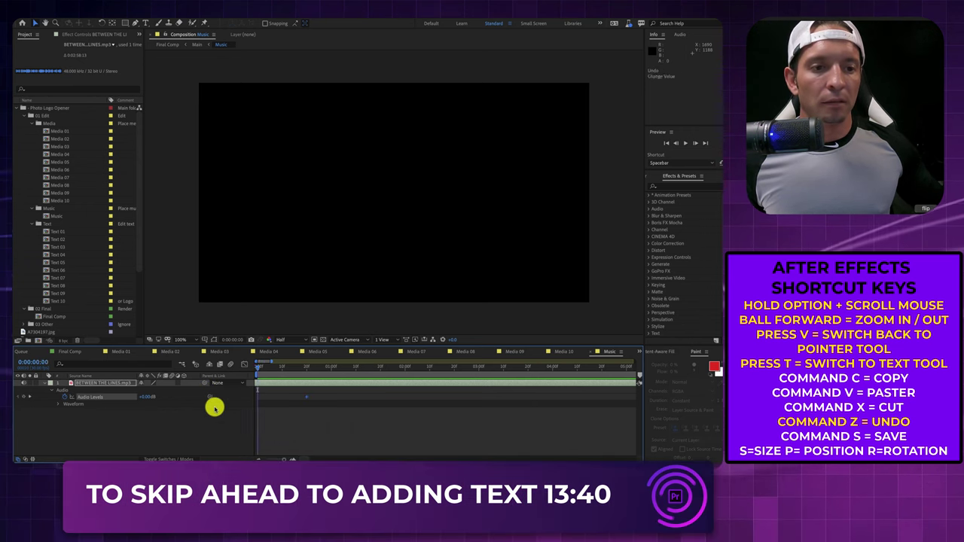
pyautogui.press('super+z')
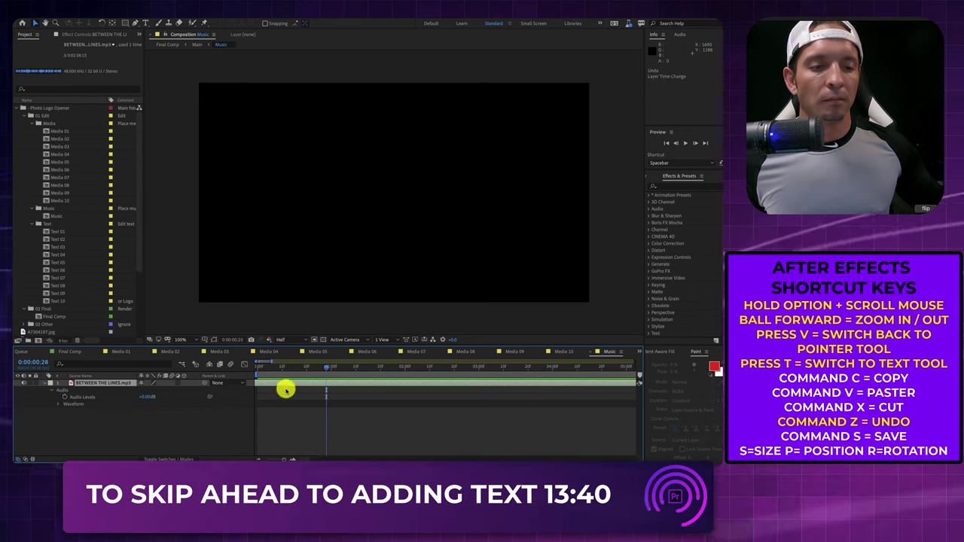
pyautogui.click(281, 386)
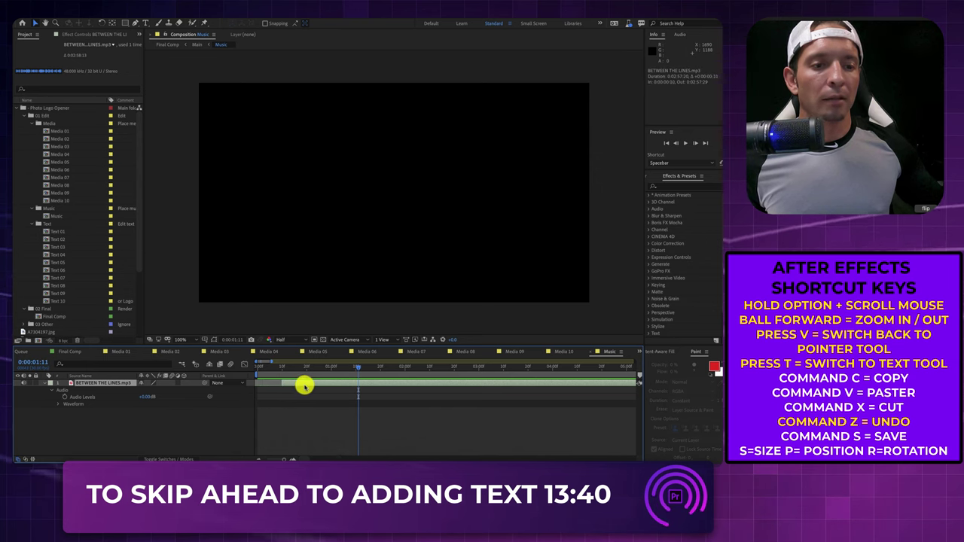
pyautogui.moveTo(293, 383); pyautogui.dragTo(254, 382)
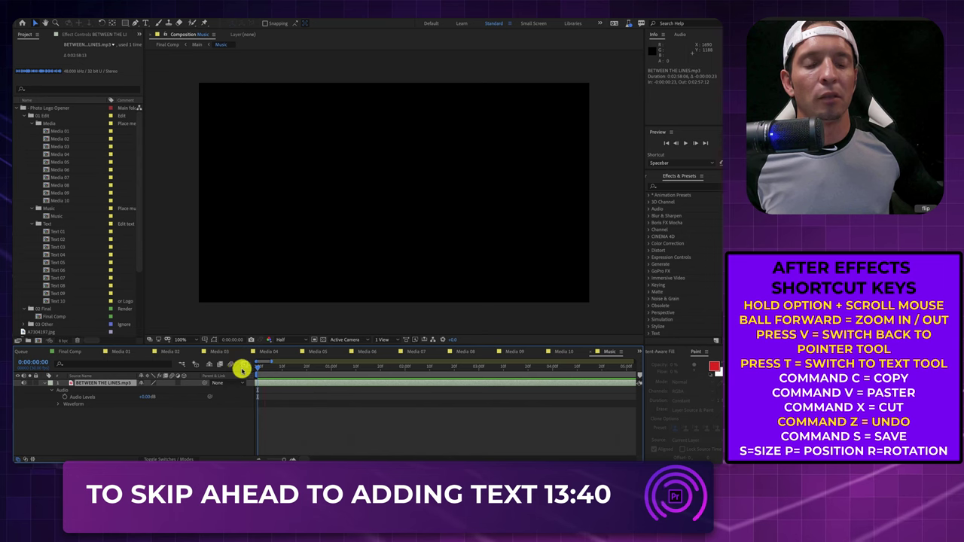
# Step: Replay the Music comp from the start and drag the song further left to start about 11 seconds early
pyautogui.click(280, 383)
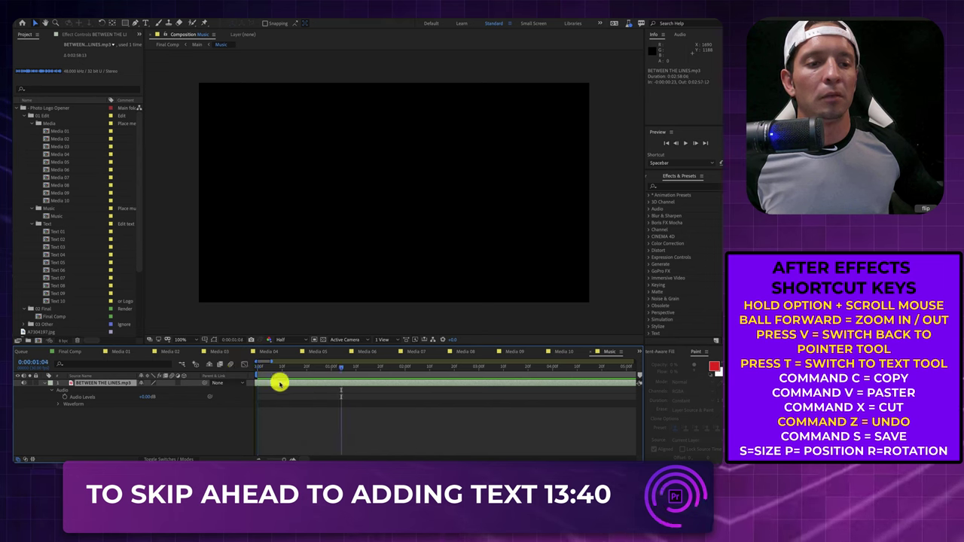
pyautogui.moveTo(334, 372); pyautogui.dragTo(253, 370)
pyautogui.press('space')
pyautogui.click(280, 374)
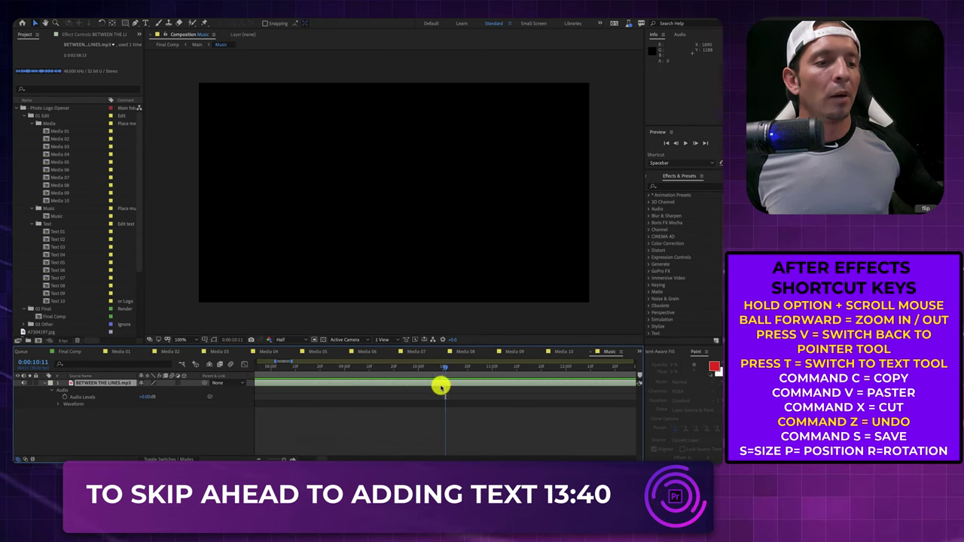
pyautogui.moveTo(445, 385); pyautogui.dragTo(251, 382)
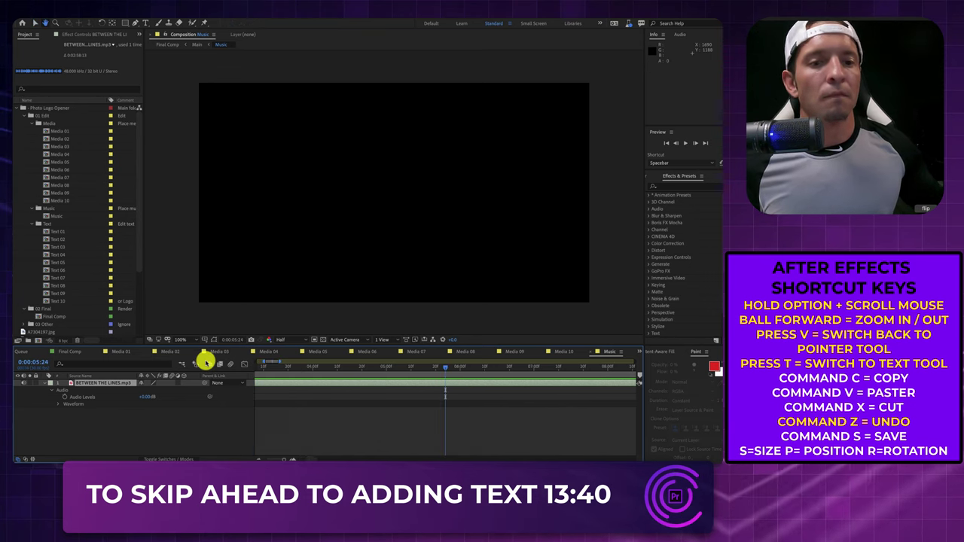
pyautogui.press('space')
# Step: Close the Media 01 through Media 10 and Music timeline tabs, leaving Final Comp
pyautogui.click(59, 232)
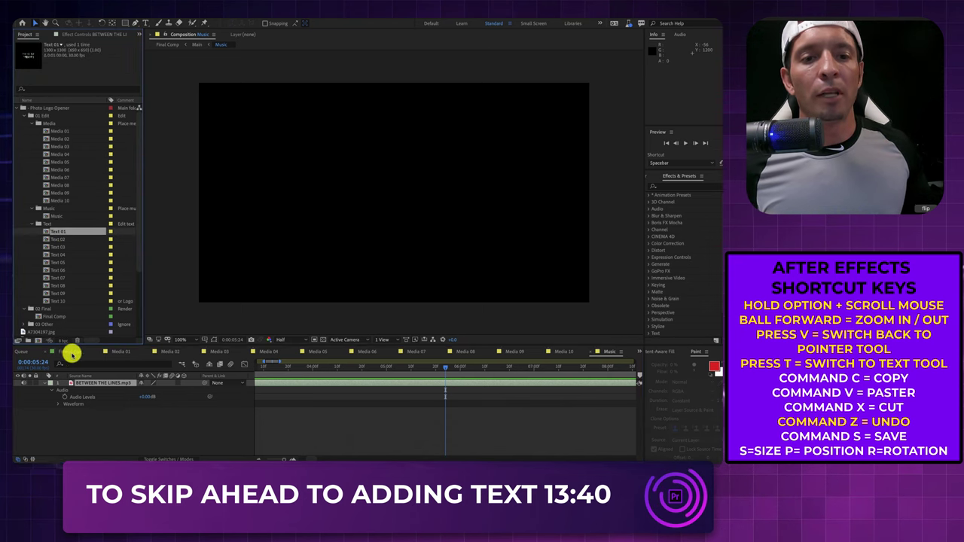
pyautogui.click(119, 352)
pyautogui.click(100, 352)
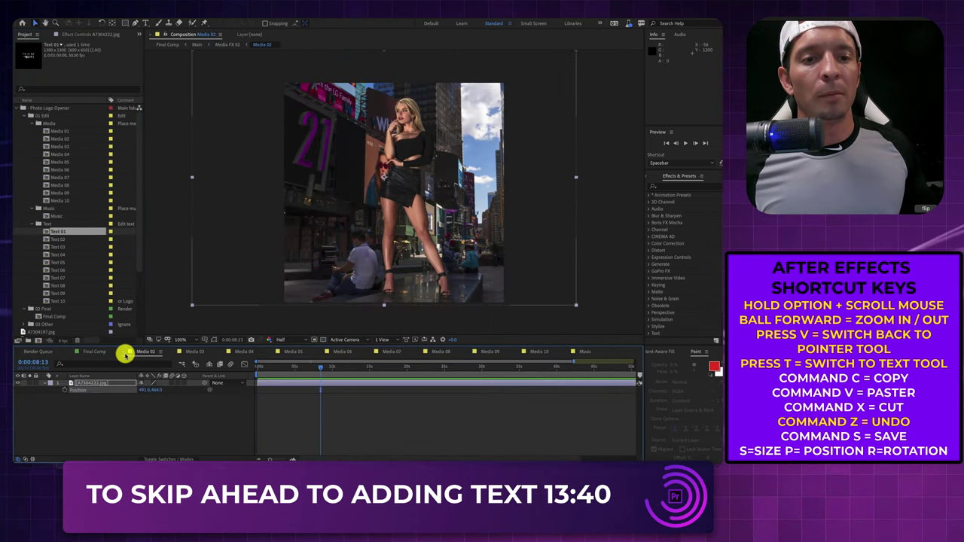
pyautogui.click(125, 353)
pyautogui.click(124, 353)
pyautogui.click(124, 353)
pyautogui.click(124, 353)
pyautogui.click(122, 354)
pyautogui.click(122, 354)
pyautogui.click(123, 353)
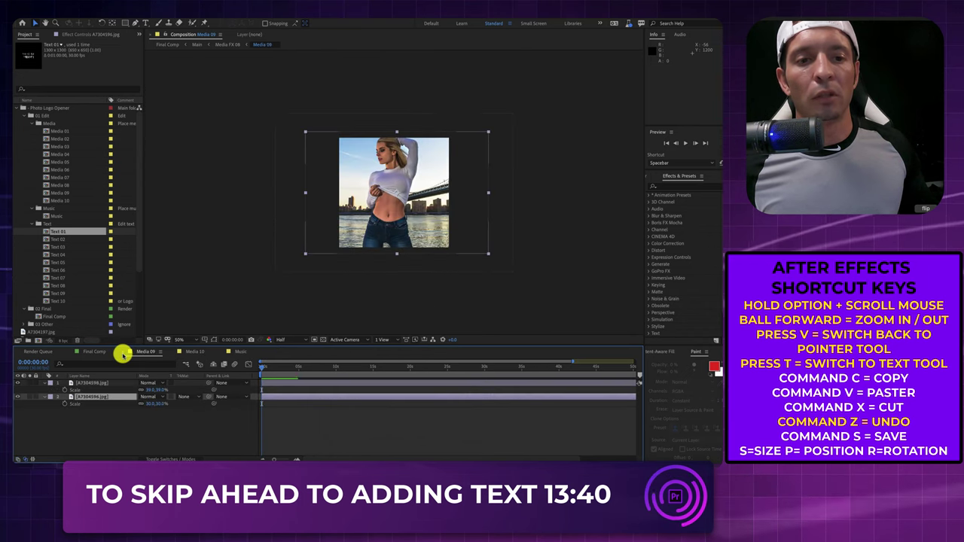
pyautogui.click(123, 353)
pyautogui.click(123, 353)
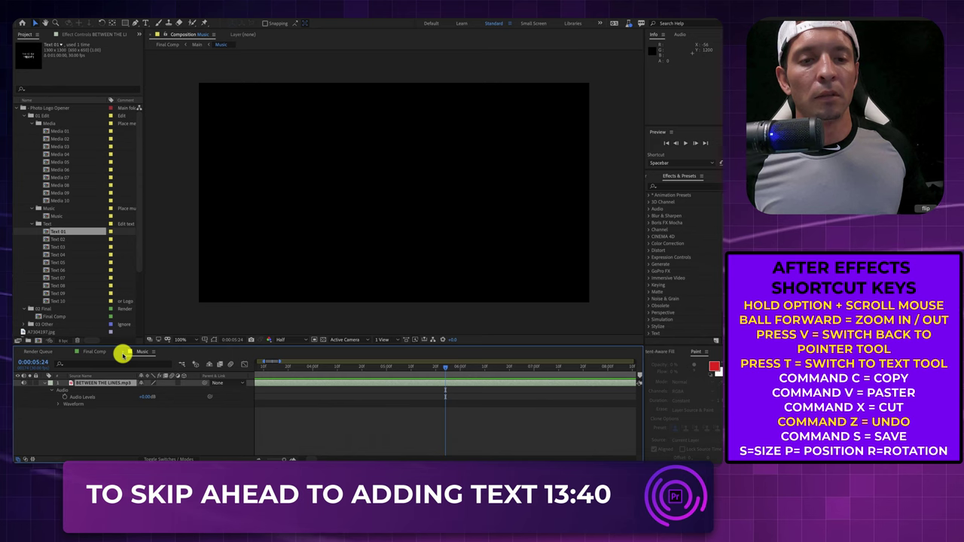
pyautogui.click(122, 353)
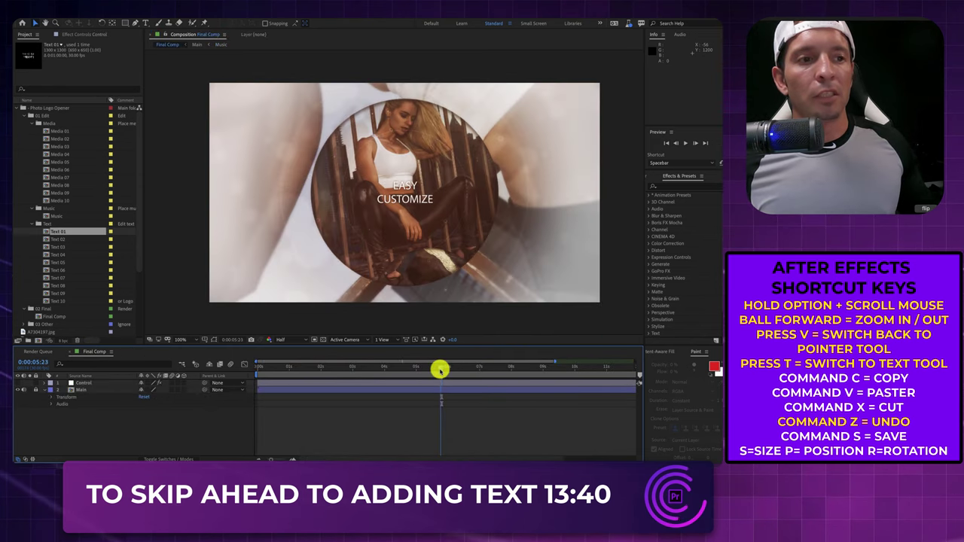
# Step: Preview Final Comp from the start and switch the viewer resolution from Half to Quarter
pyautogui.moveTo(280, 376); pyautogui.dragTo(249, 374)
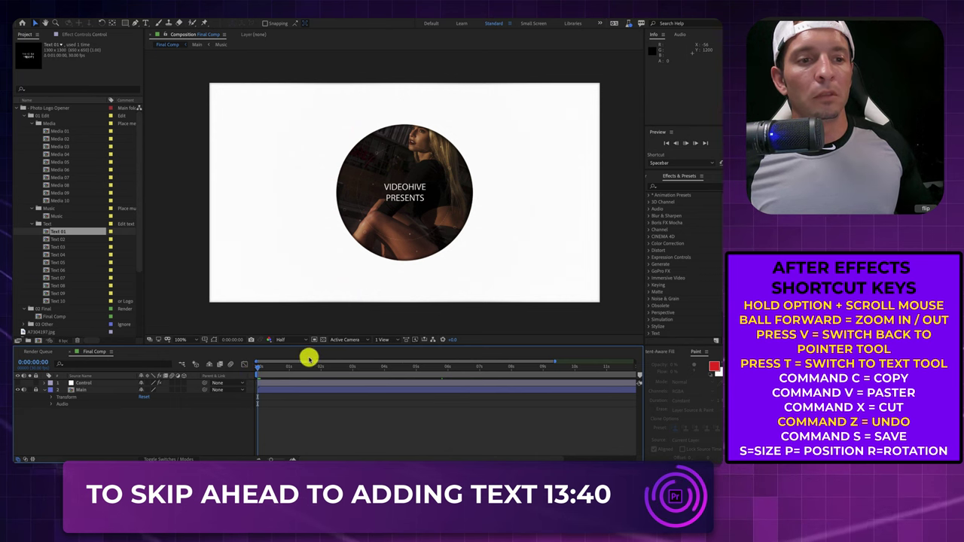
pyautogui.press('space')
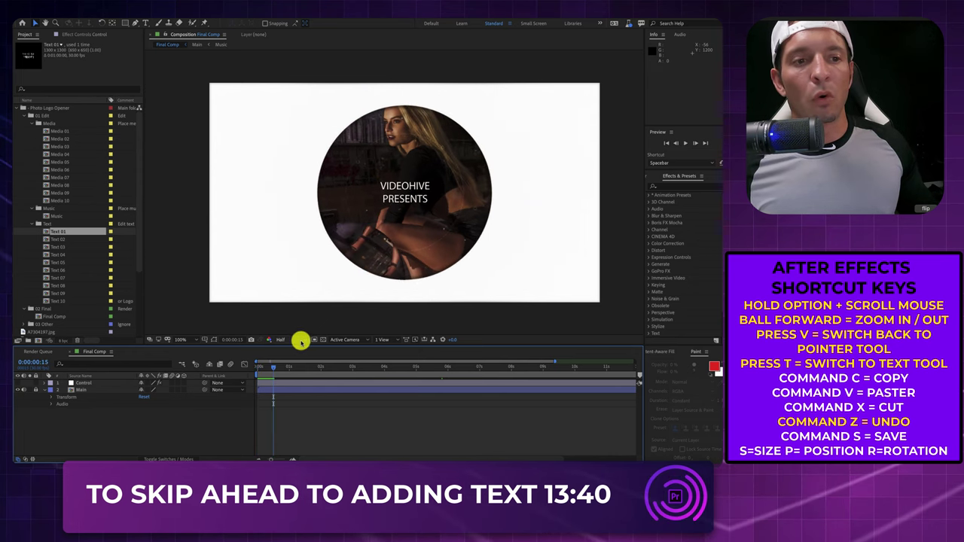
pyautogui.click(301, 342)
pyautogui.click(294, 383)
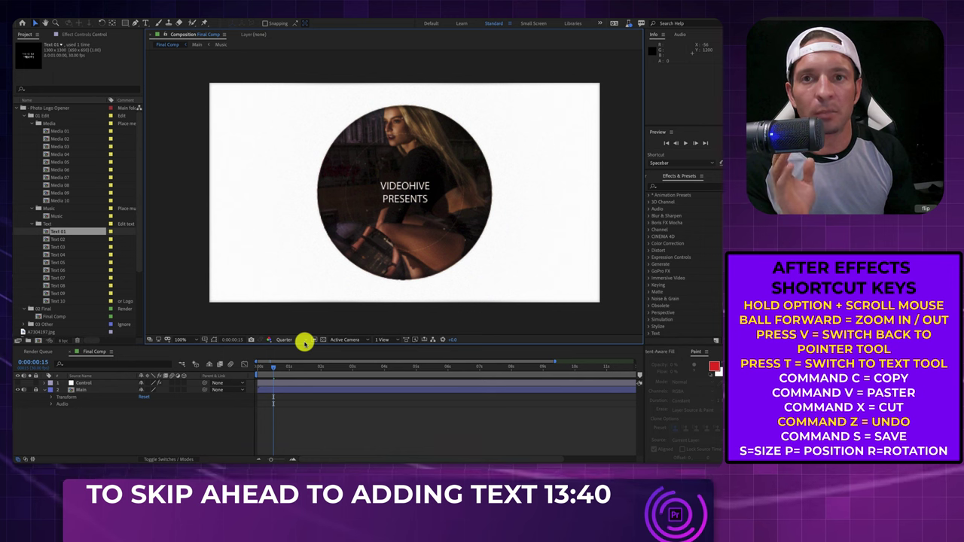
pyautogui.press('space')
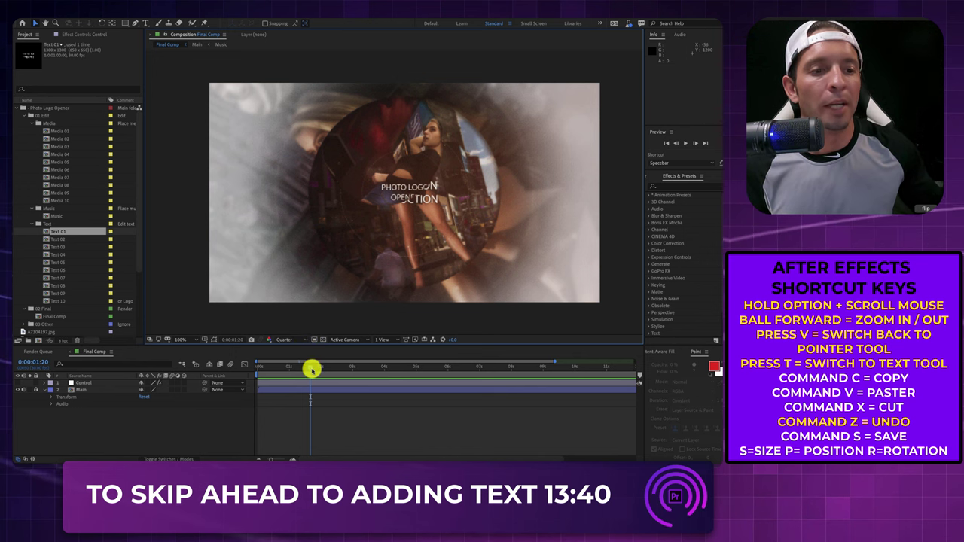
pyautogui.moveTo(302, 370); pyautogui.dragTo(255, 370)
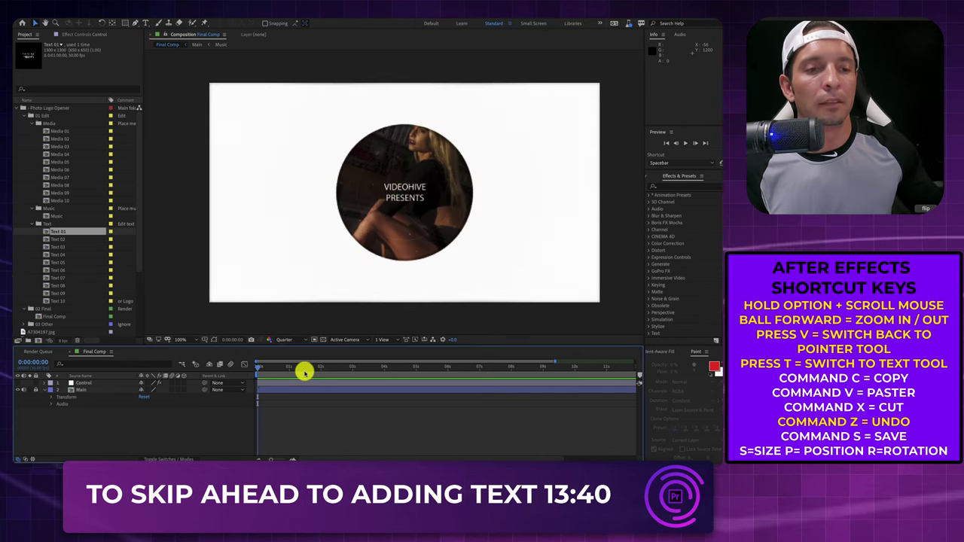
pyautogui.press('space')
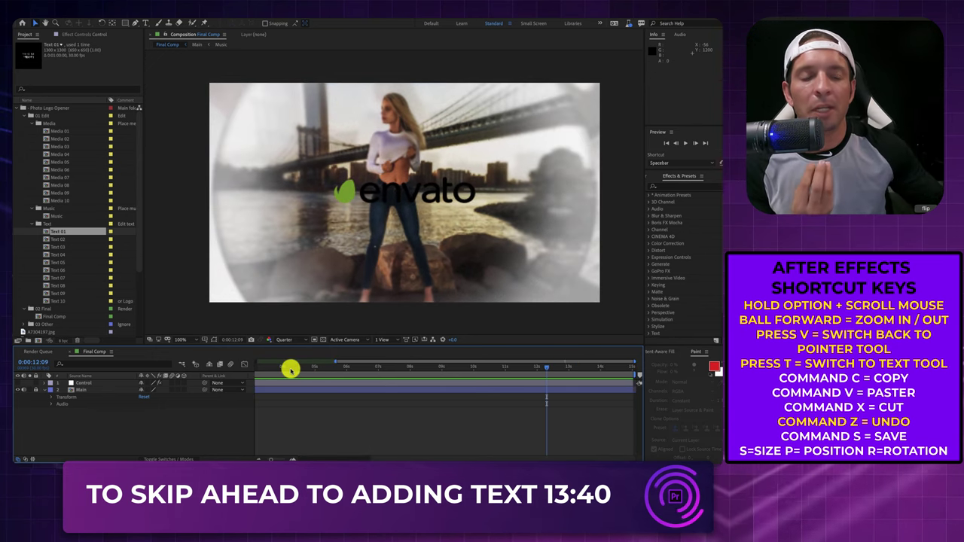
pyautogui.click(286, 369)
pyautogui.moveTo(286, 369)
pyautogui.mouseDown()
pyautogui.moveTo(237, 367)
pyautogui.moveTo(291, 373)
pyautogui.mouseUp()
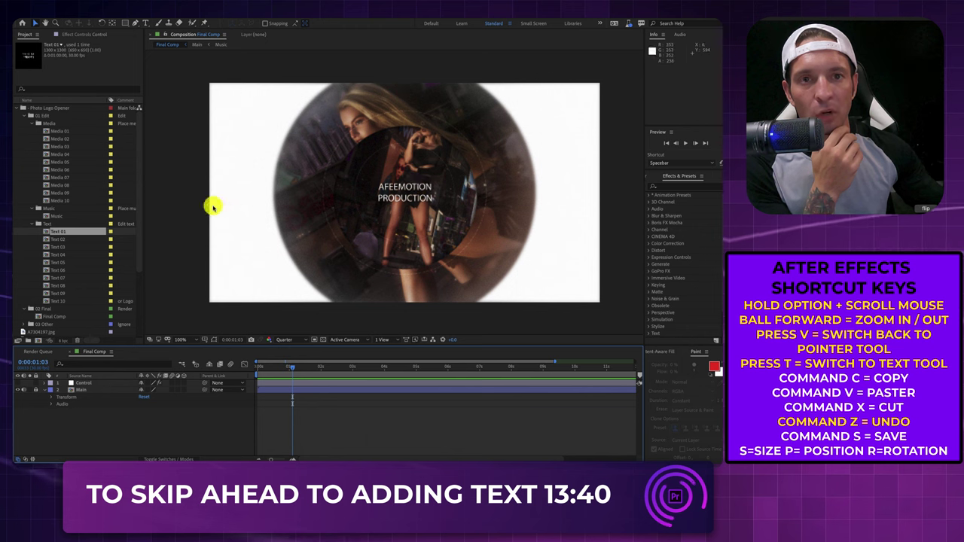
pyautogui.click(61, 140)
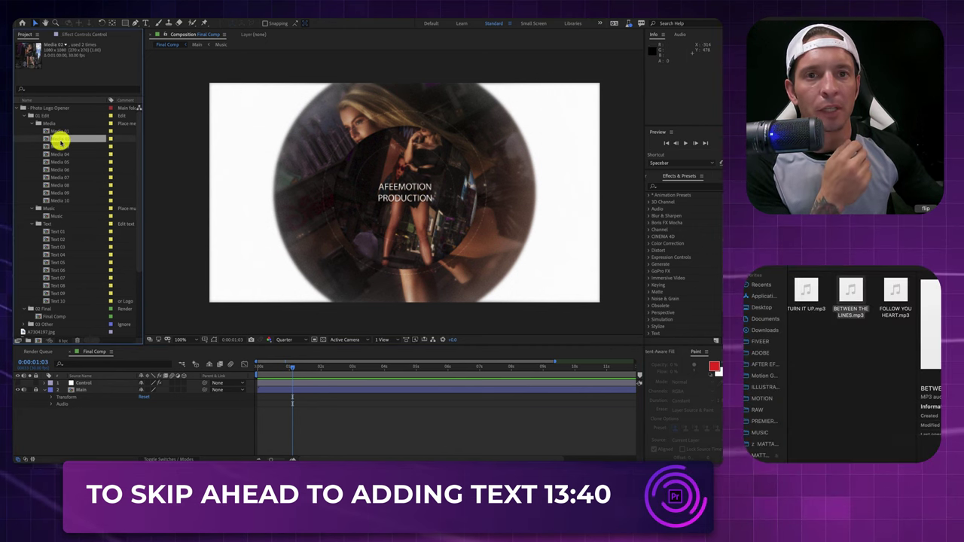
# Step: Add photos A7307699.jpg and A7307713.jpg from Finder into the Media 02 comp
pyautogui.doubleClick(60, 140)
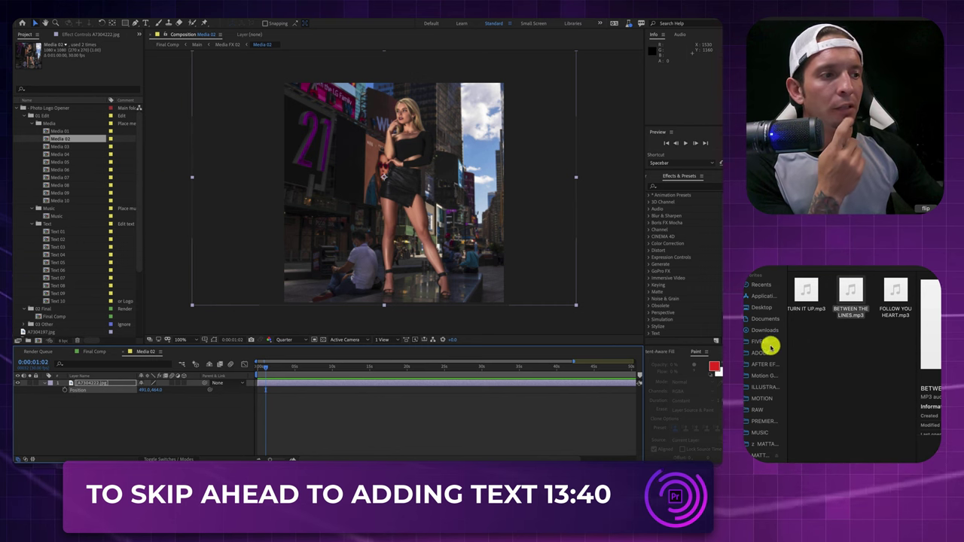
pyautogui.click(772, 362)
pyautogui.moveTo(804, 313); pyautogui.dragTo(113, 383)
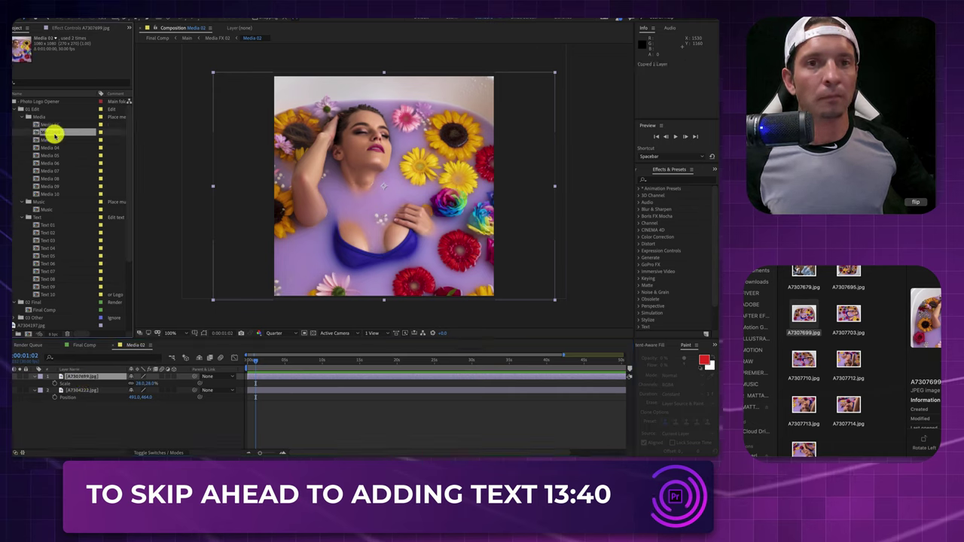
pyautogui.scroll(-1, 803, 354)
pyautogui.click(803, 377)
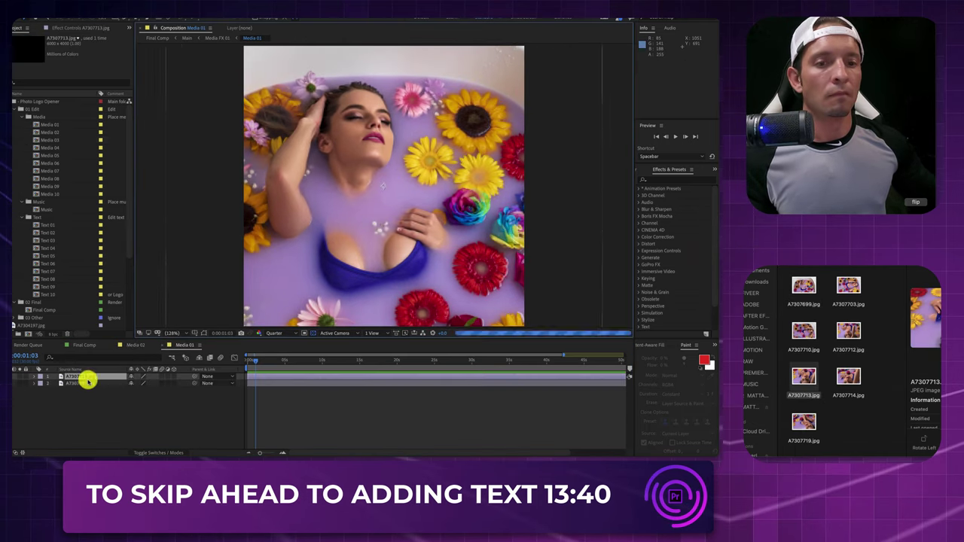
pyautogui.moveTo(86, 379); pyautogui.dragTo(114, 388)
# Step: Copy the new photo layer and paste it into the Media 03 comp
pyautogui.hotkey('ctrl', 'c')
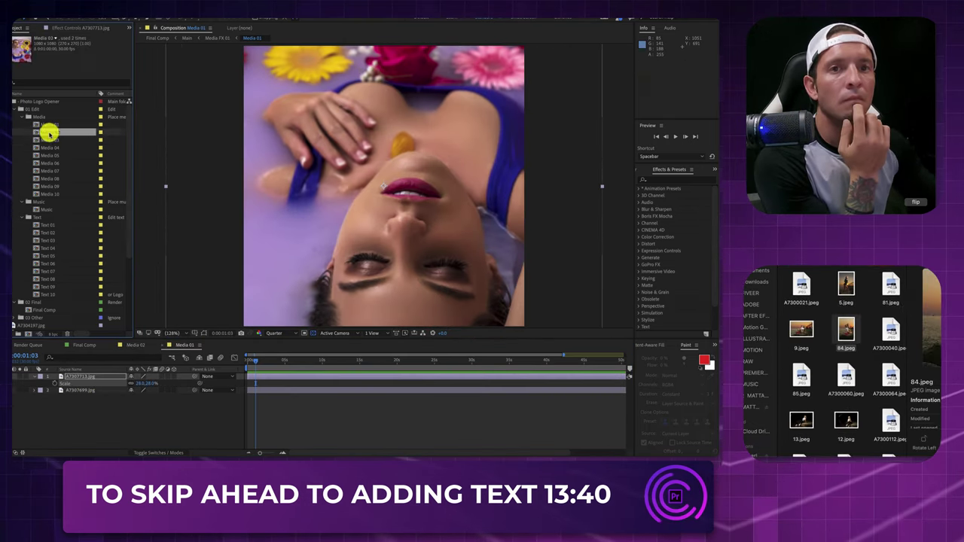
pyautogui.doubleClick(49, 140)
pyautogui.hotkey('ctrl', 'v')
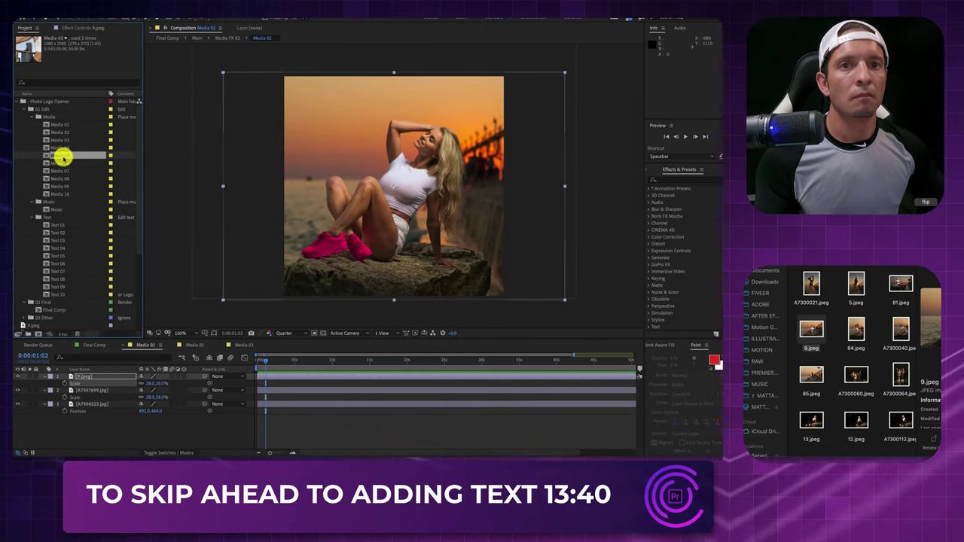
# Step: Add 162.jpeg from Finder into the Media 05 comp at a visible frame
pyautogui.doubleClick(62, 156)
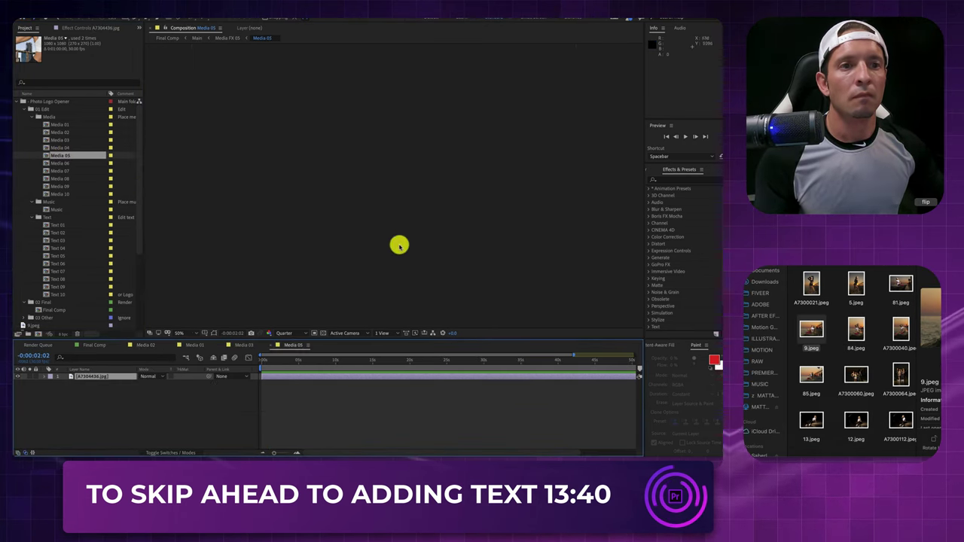
pyautogui.click(361, 362)
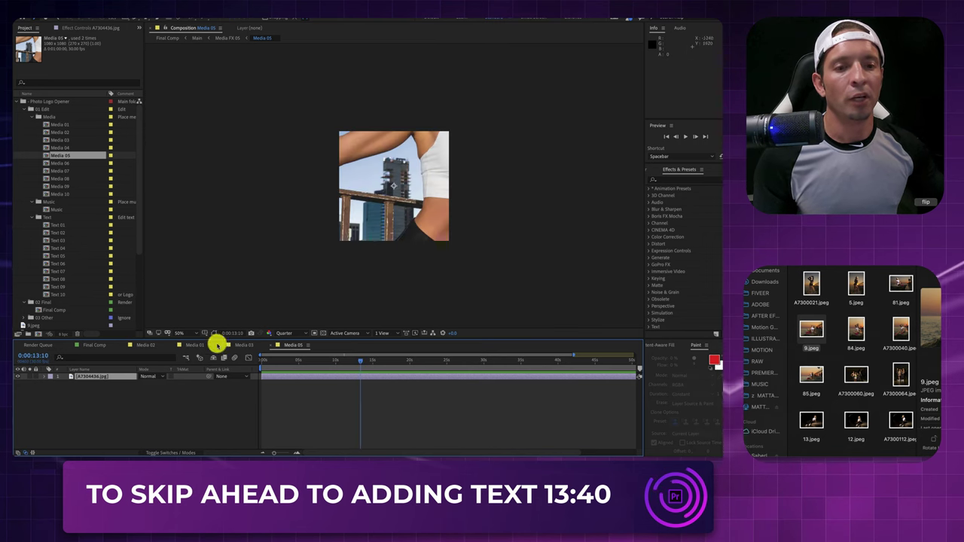
pyautogui.scroll(-10, 832, 367)
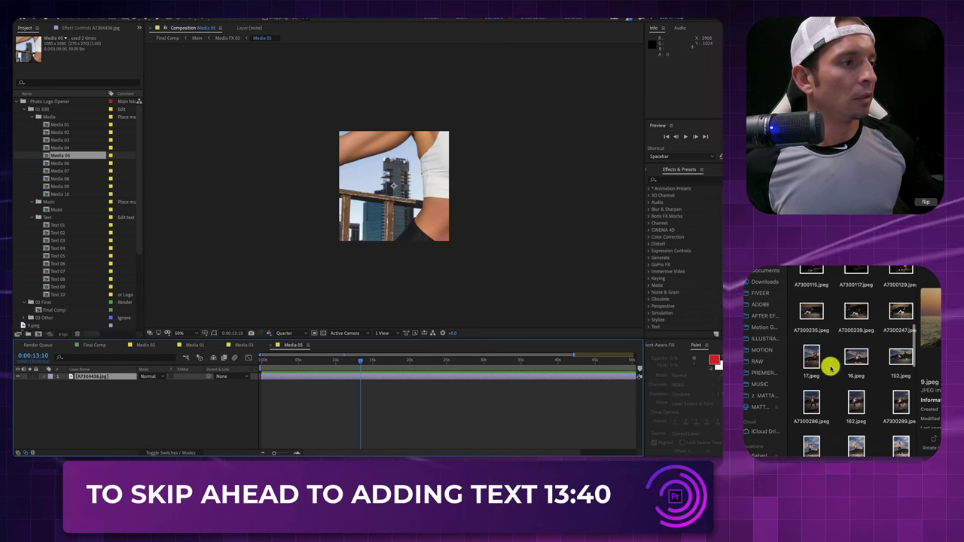
pyautogui.scroll(-2, 829, 367)
pyautogui.click(856, 360)
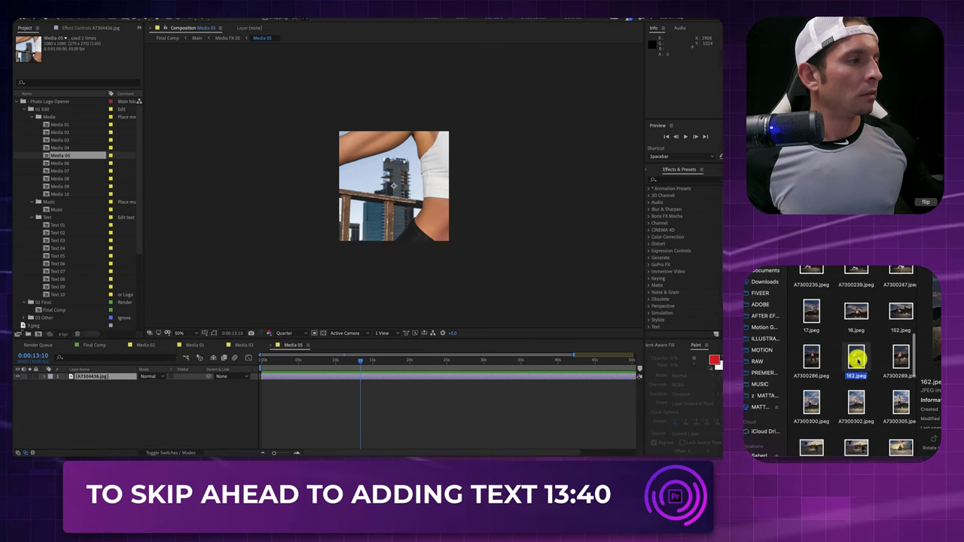
pyautogui.moveTo(857, 360); pyautogui.dragTo(125, 390)
# Step: Scale down and reposition the new photo so it fills the frame
pyautogui.press('s')
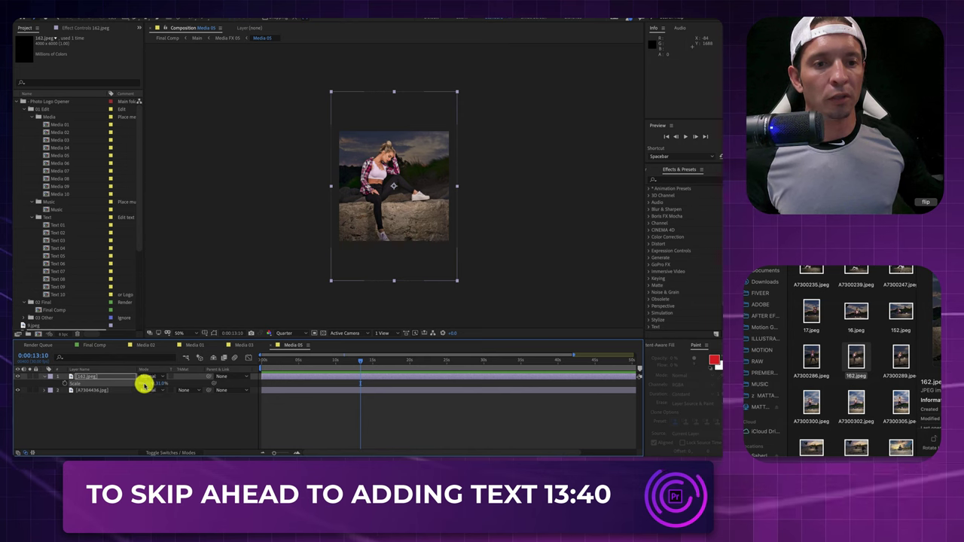
pyautogui.moveTo(151, 385); pyautogui.dragTo(125, 385)
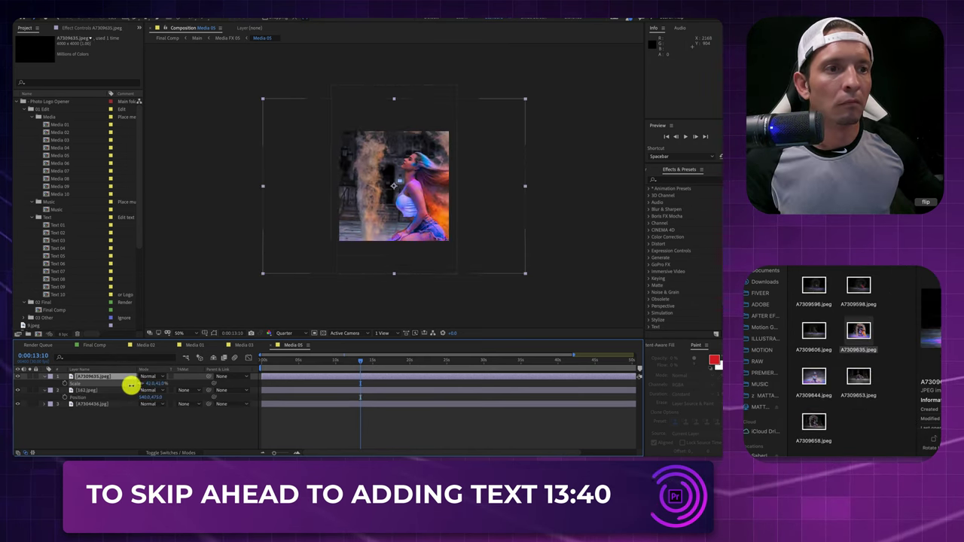
pyautogui.moveTo(129, 383); pyautogui.dragTo(126, 386)
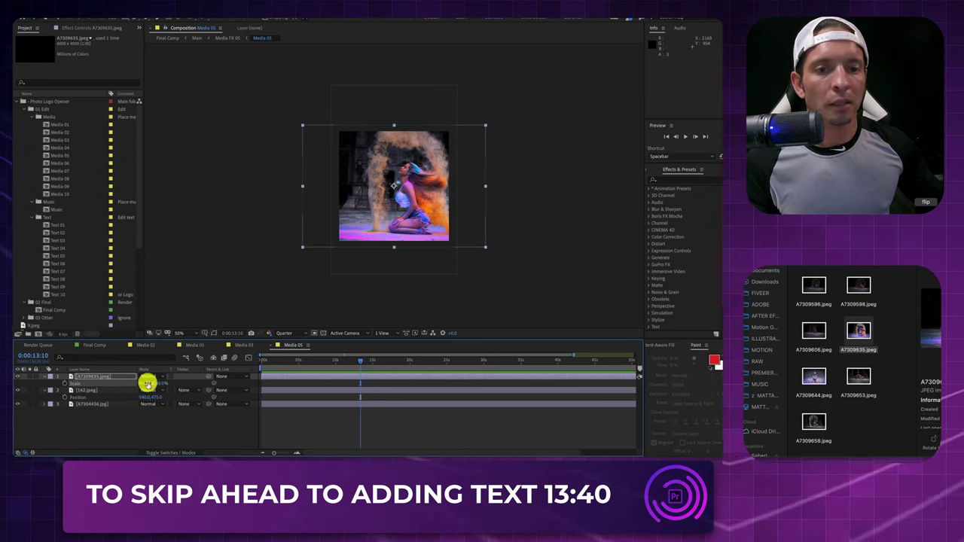
pyautogui.moveTo(146, 384)
pyautogui.mouseDown()
pyautogui.moveTo(95, 407)
pyautogui.moveTo(151, 385)
pyautogui.mouseUp()
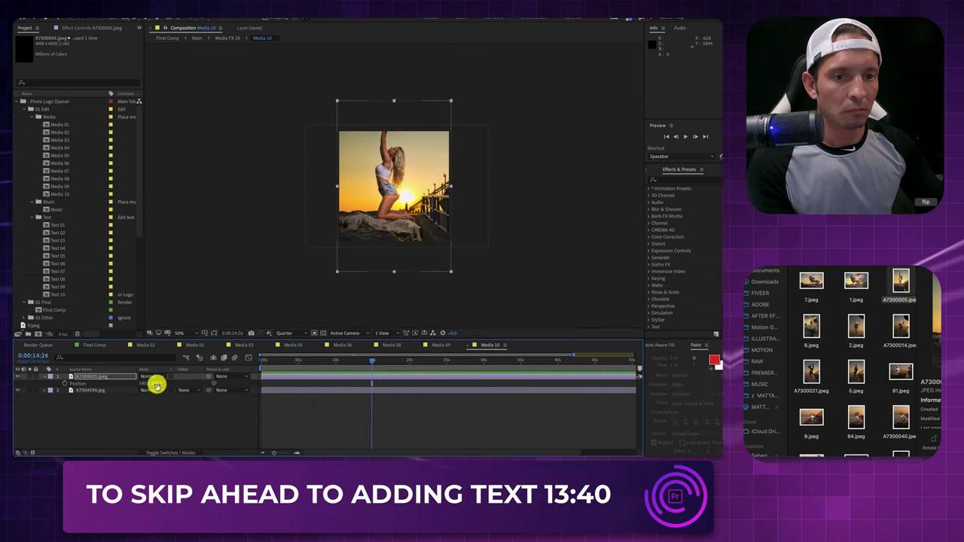
pyautogui.moveTo(155, 384); pyautogui.dragTo(205, 384)
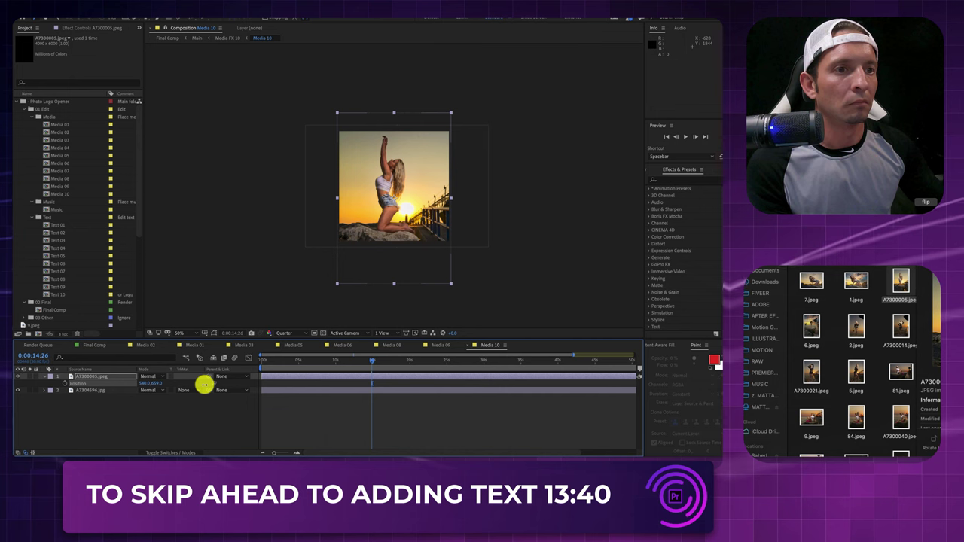
# Step: Return to Final Comp and scrub through the opener to see the replaced photos
pyautogui.click(57, 231)
pyautogui.click(58, 224)
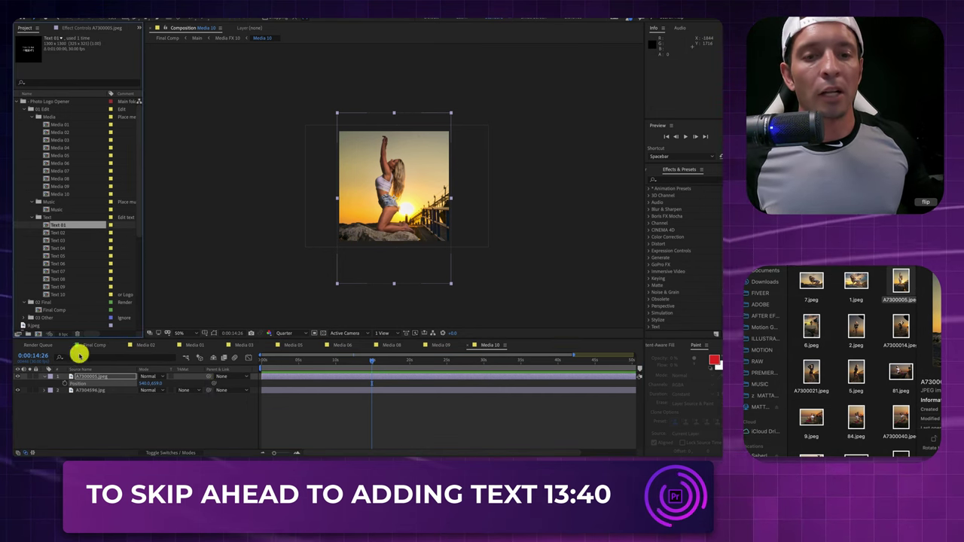
pyautogui.click(44, 346)
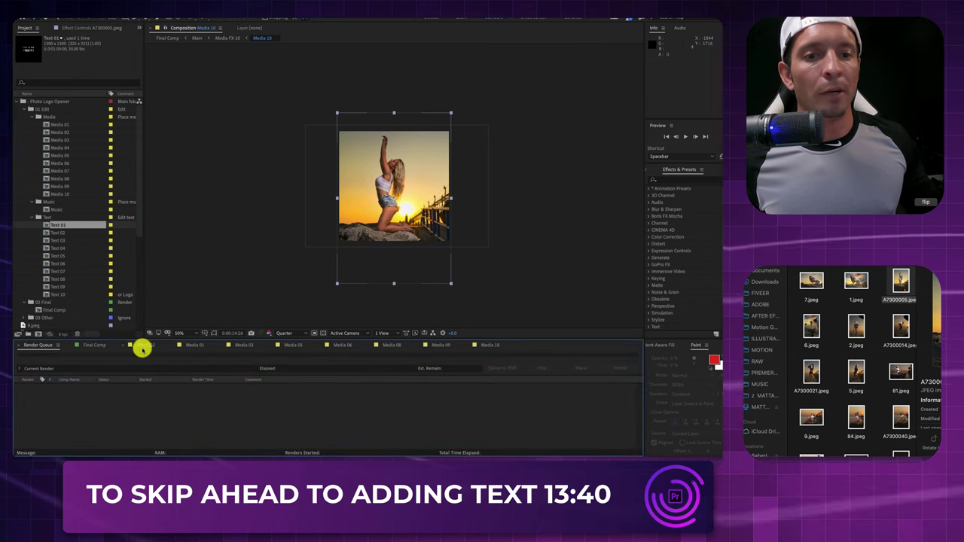
pyautogui.click(95, 345)
pyautogui.moveTo(256, 362); pyautogui.dragTo(467, 369)
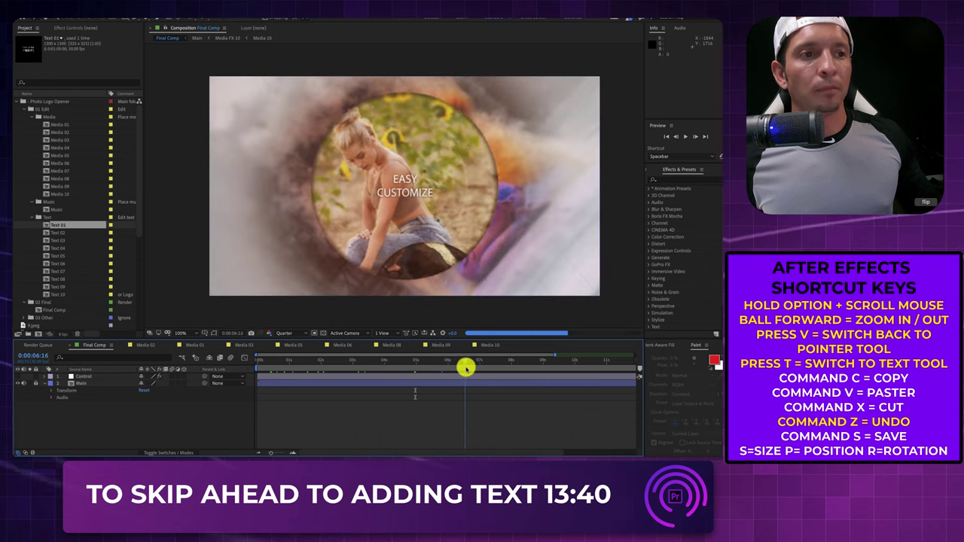
pyautogui.click(308, 371)
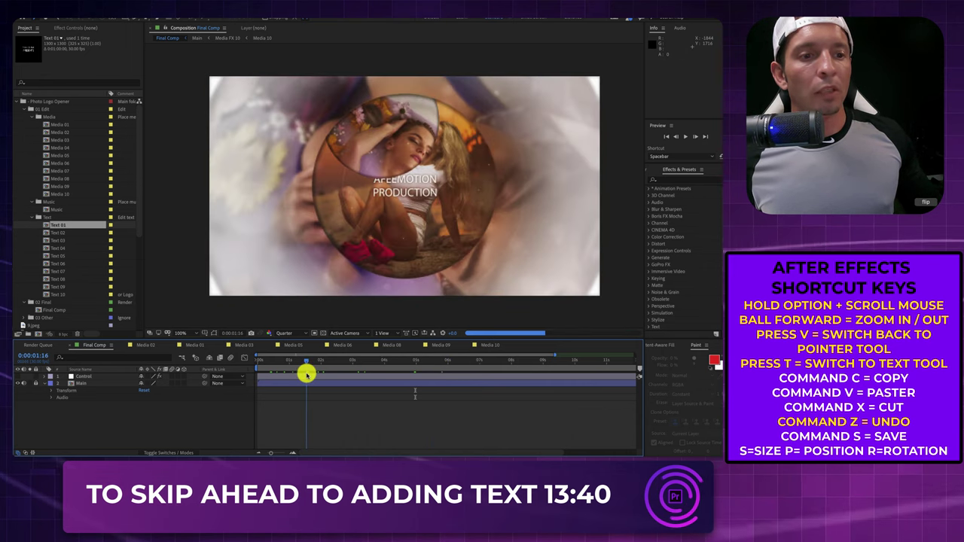
pyautogui.moveTo(307, 364); pyautogui.dragTo(252, 365)
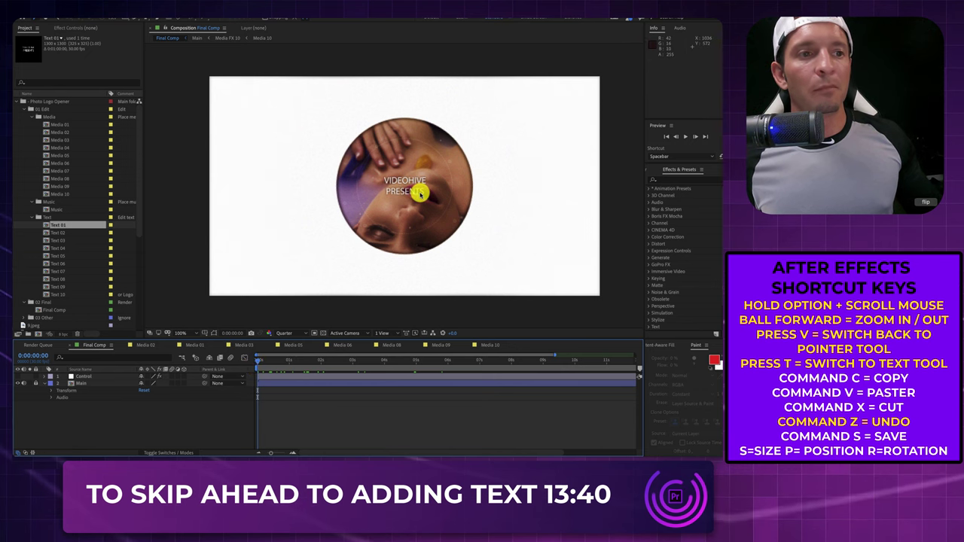
# Step: In Text 01, select both lines of the 'VIDEOHIVE PRESENTS' title, start replacing it, and check in Final Comp
pyautogui.doubleClick(64, 226)
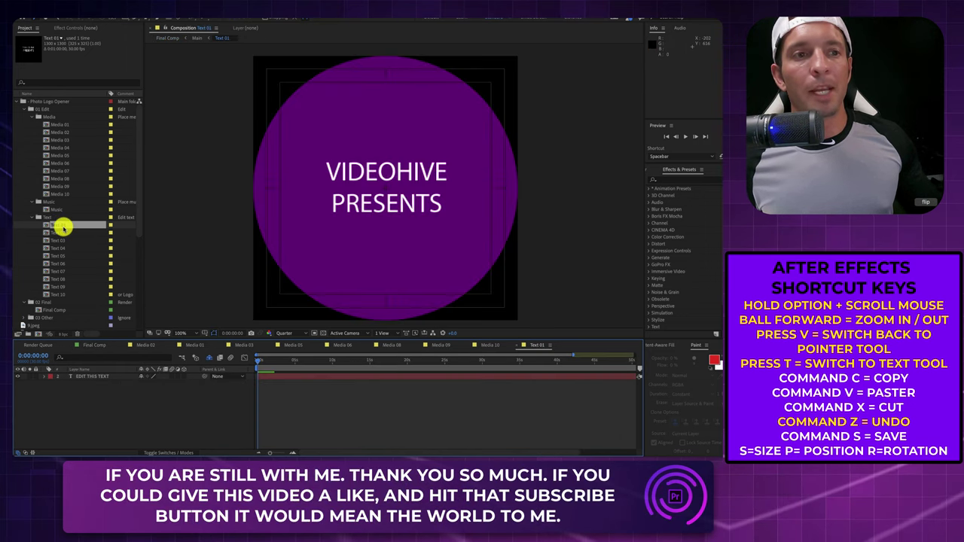
pyautogui.doubleClick(365, 201)
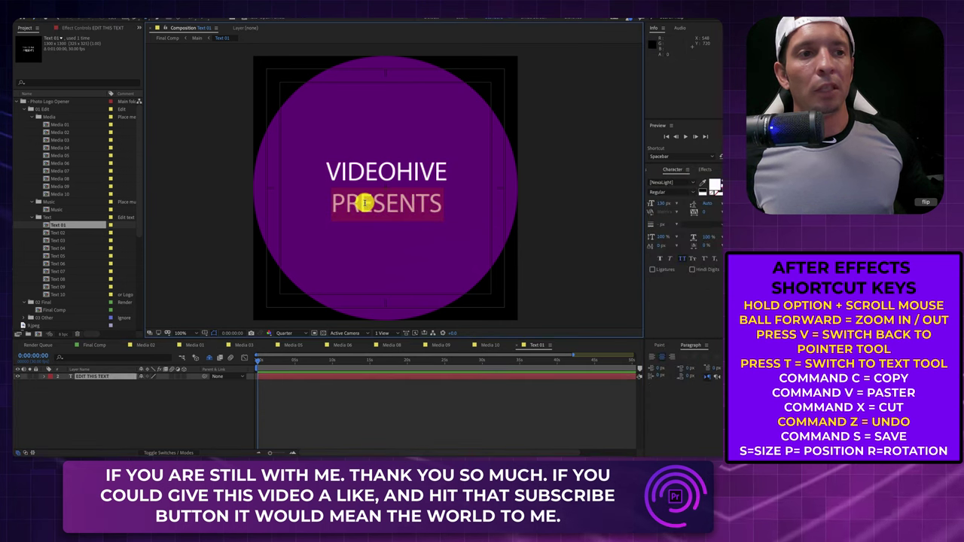
pyautogui.click(427, 205)
pyautogui.moveTo(427, 204); pyautogui.dragTo(269, 163)
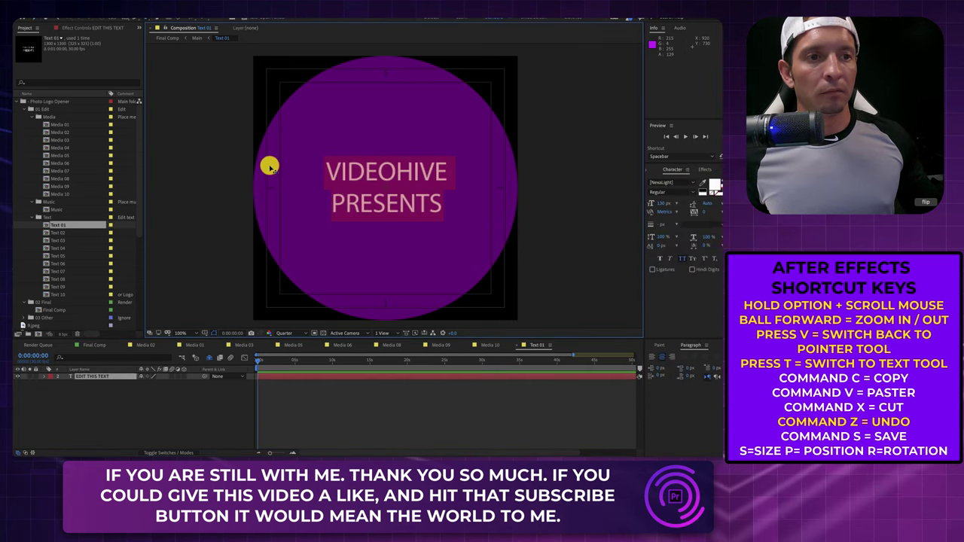
pyautogui.write('B')
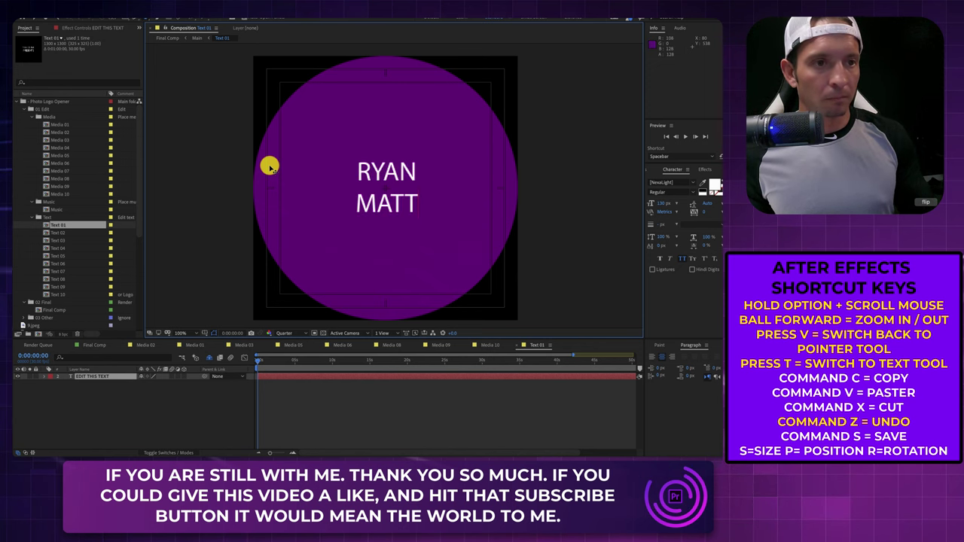
pyautogui.click(96, 345)
pyautogui.moveTo(286, 361); pyautogui.dragTo(260, 366)
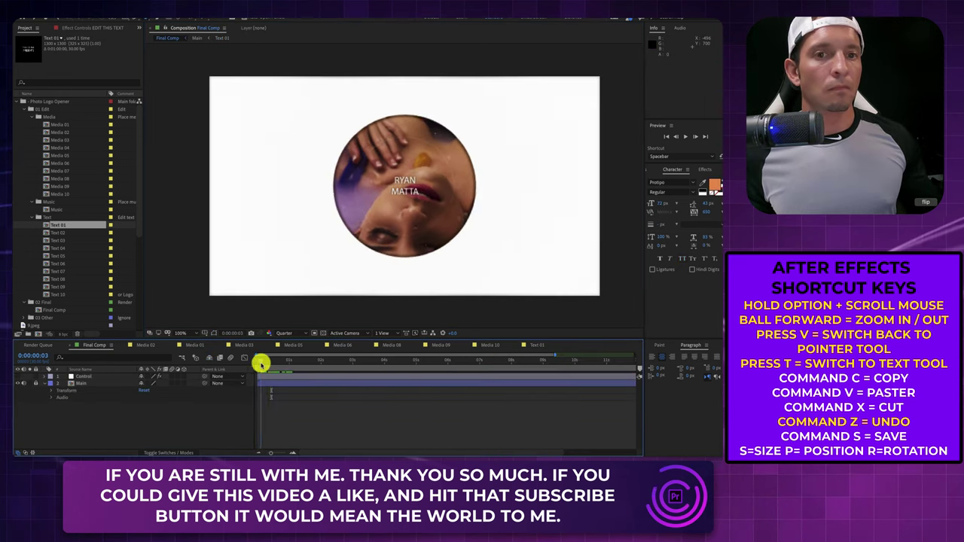
# Step: Reopen Text 01 and type the two first names, one per line
pyautogui.doubleClick(68, 226)
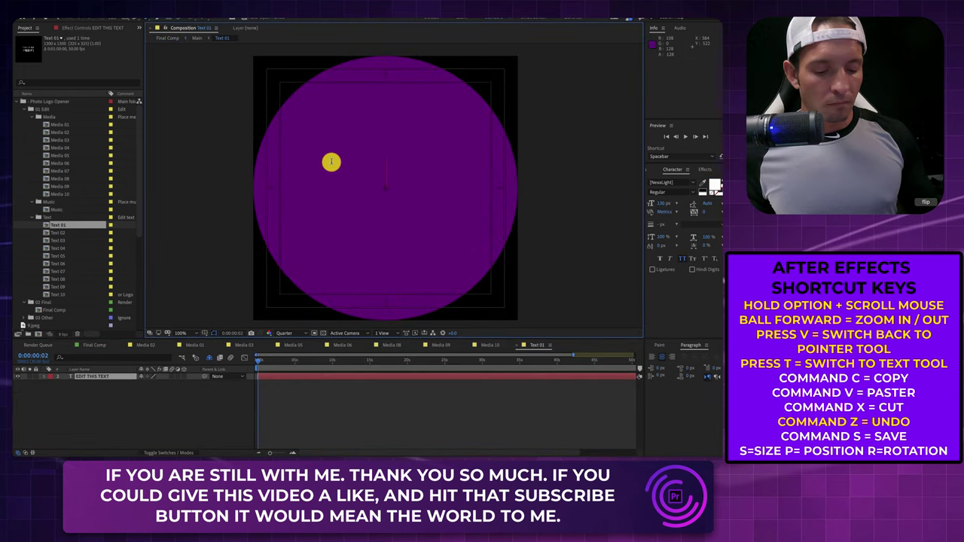
pyautogui.write('BRI')
pyautogui.press('Return')
pyautogui.write('LAUREN')
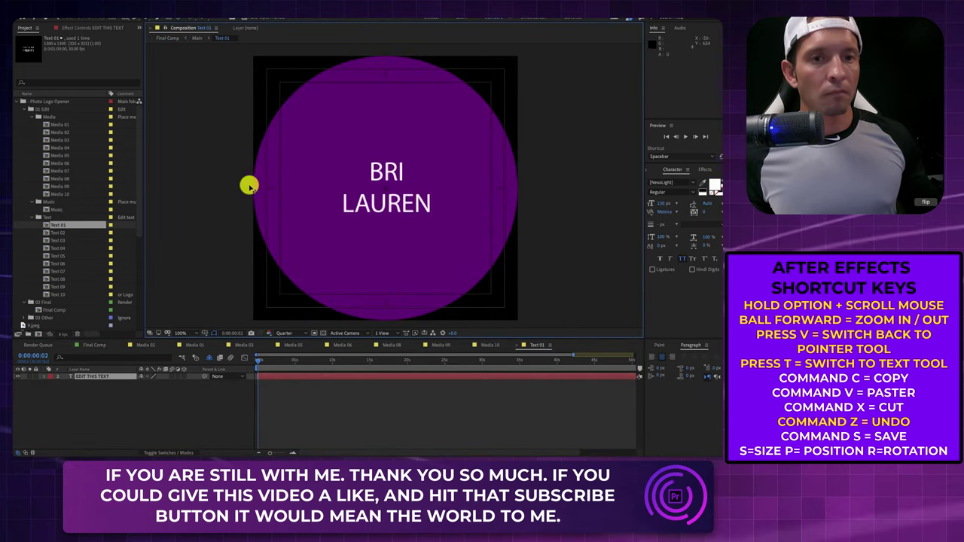
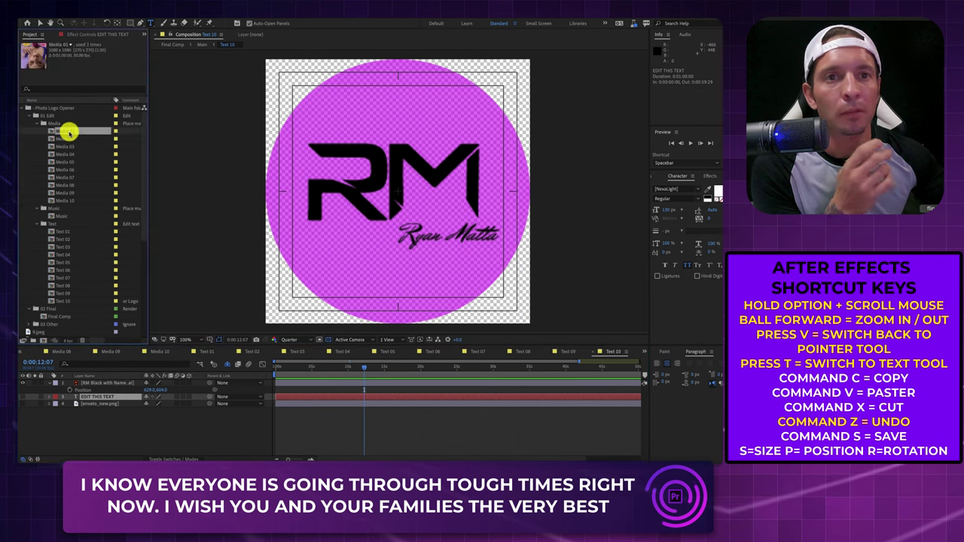
# Step: Switch through the open composition tabs to Final Comp, showing the PHOTOGRAPHY photo circle
pyautogui.click(69, 352)
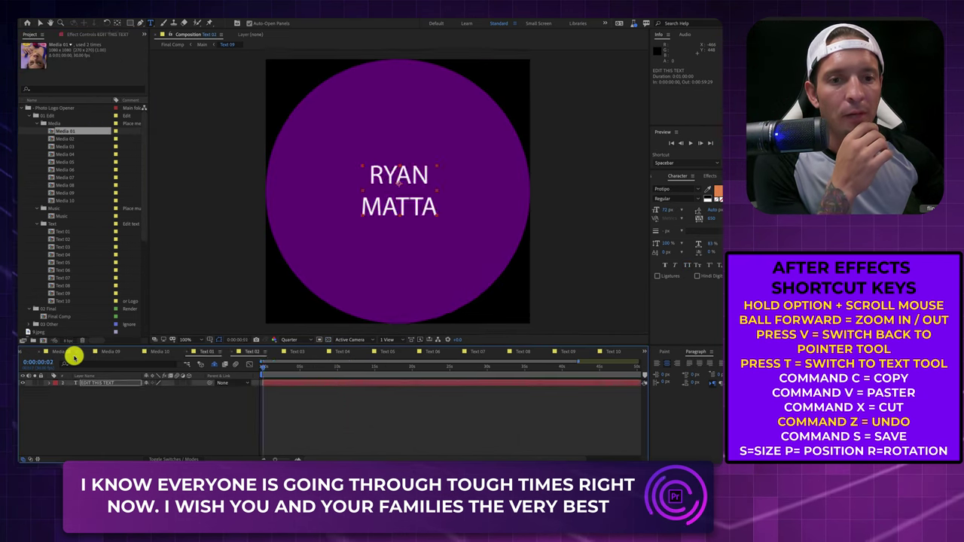
pyautogui.click(89, 352)
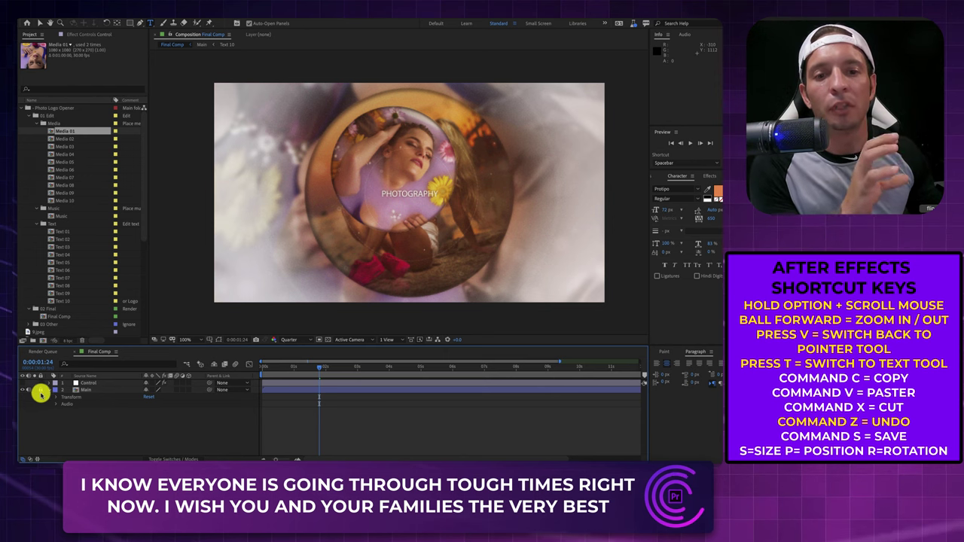
# Step: Open the Main precomp, scroll its layers, and toggle the circular photo layer's visibility off and on
pyautogui.doubleClick(89, 391)
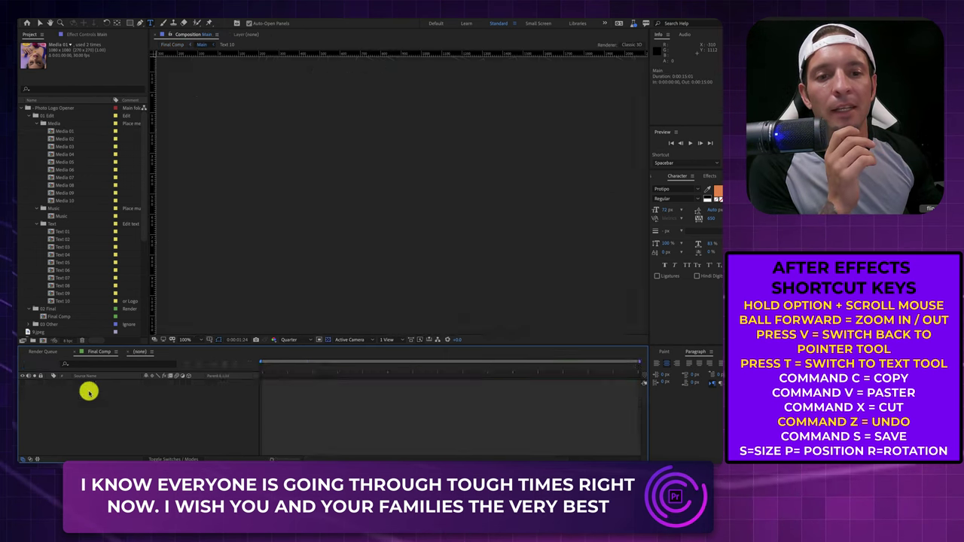
pyautogui.scroll(-15, 117, 395)
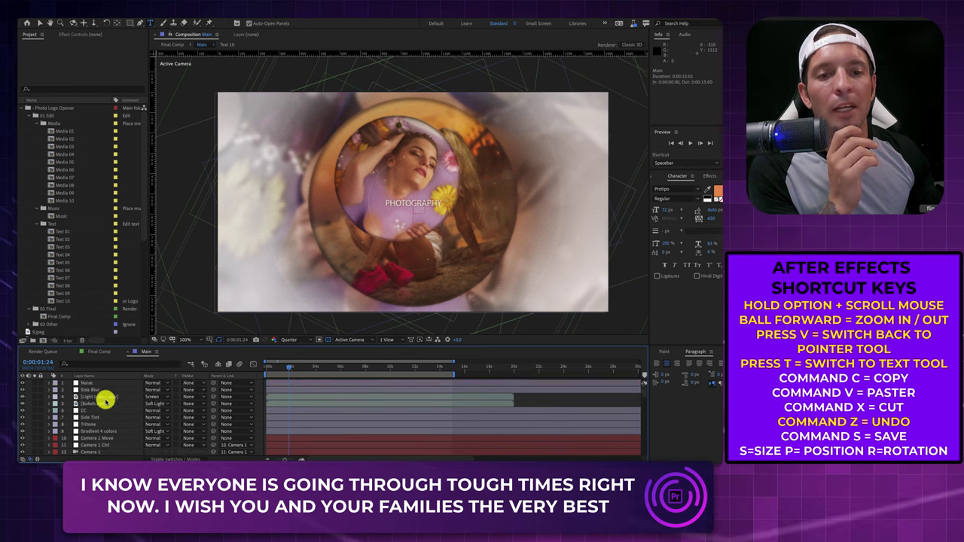
pyautogui.scroll(-1, 104, 400)
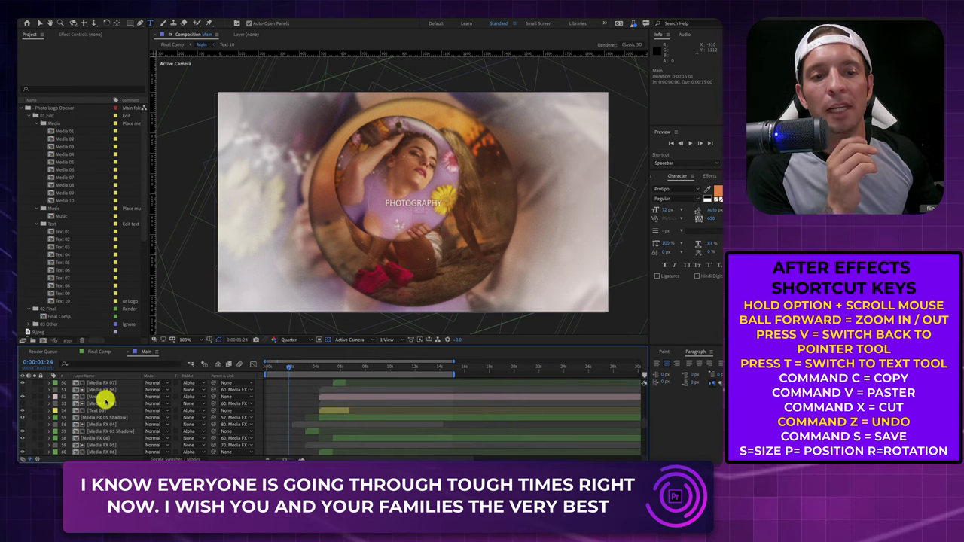
pyautogui.scroll(-12, 106, 399)
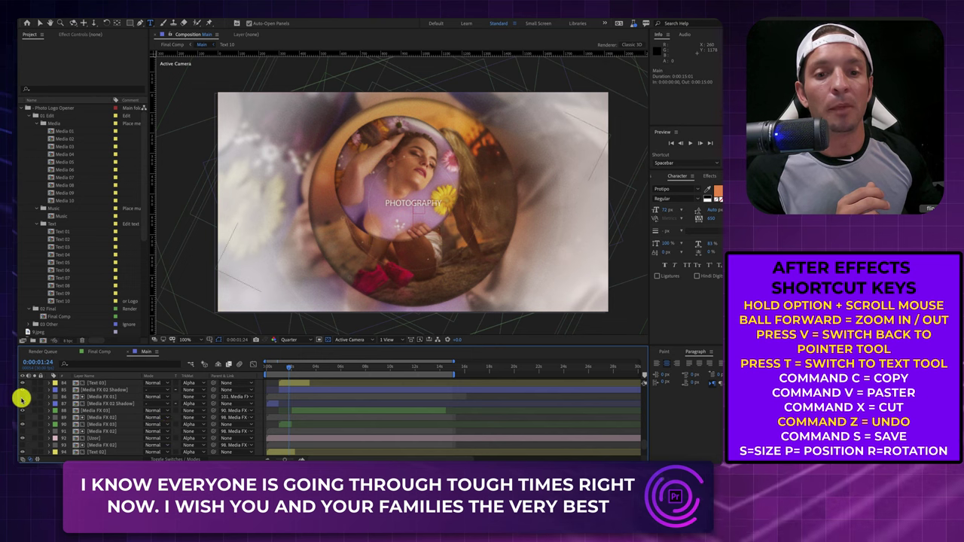
pyautogui.click(23, 398)
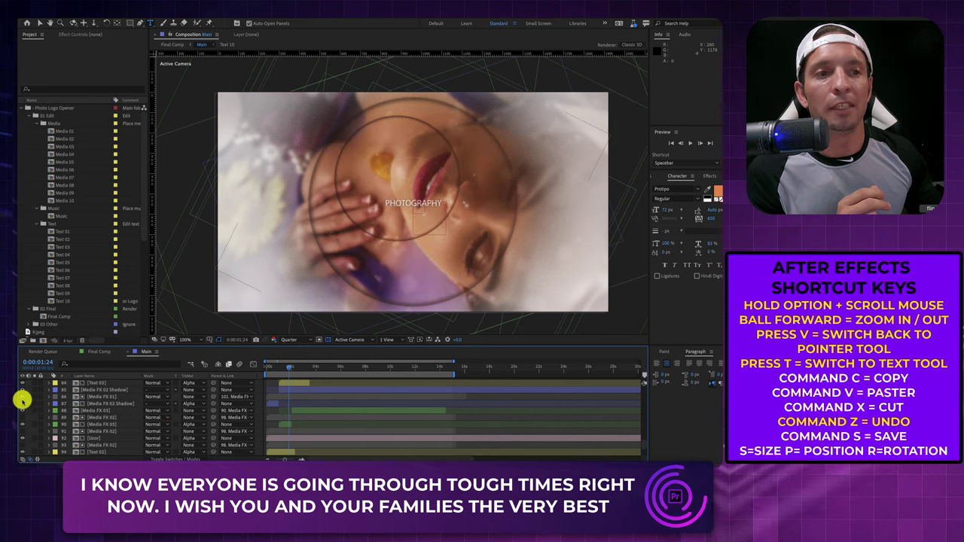
pyautogui.click(22, 399)
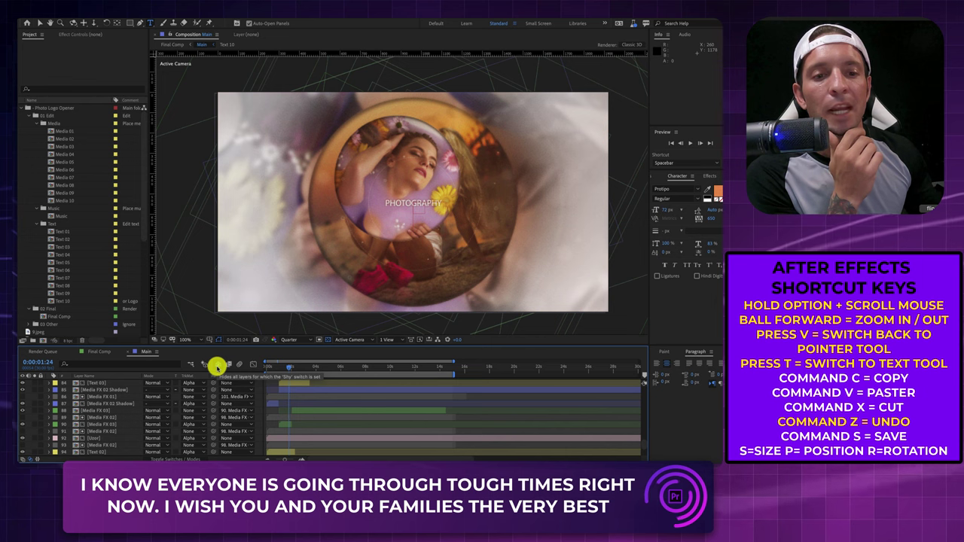
# Step: Widen the layer name column and show the switches and In/Out/Duration/Stretch columns
pyautogui.moveTo(258, 374); pyautogui.dragTo(325, 377)
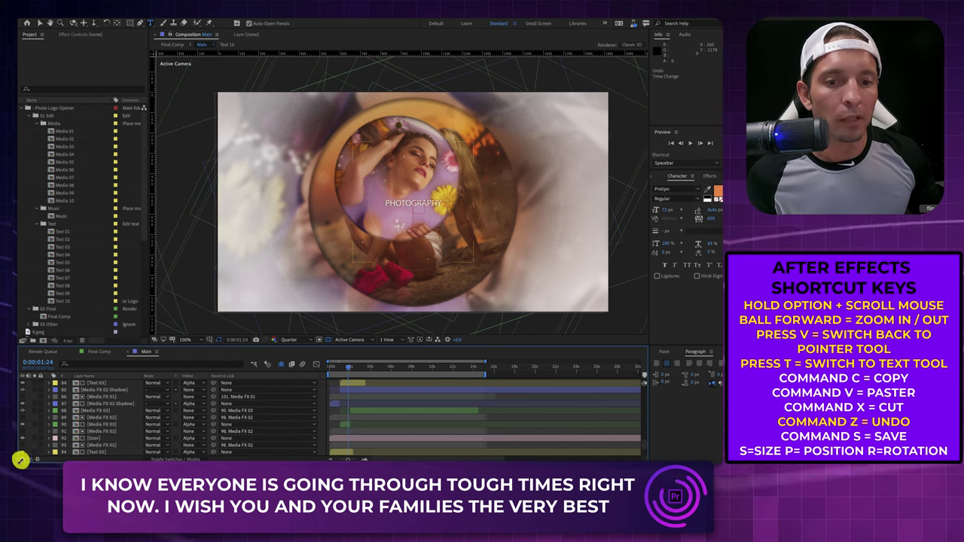
pyautogui.click(20, 458)
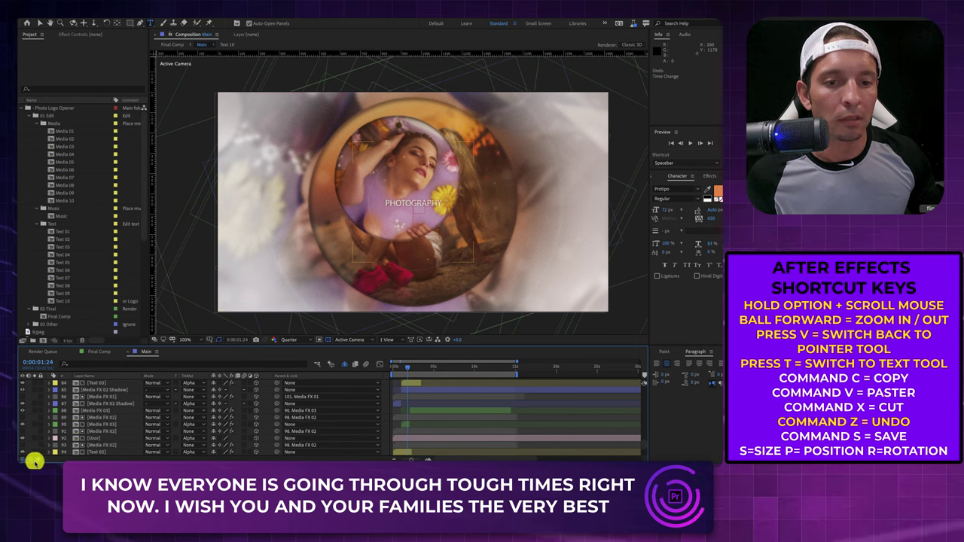
pyautogui.click(36, 460)
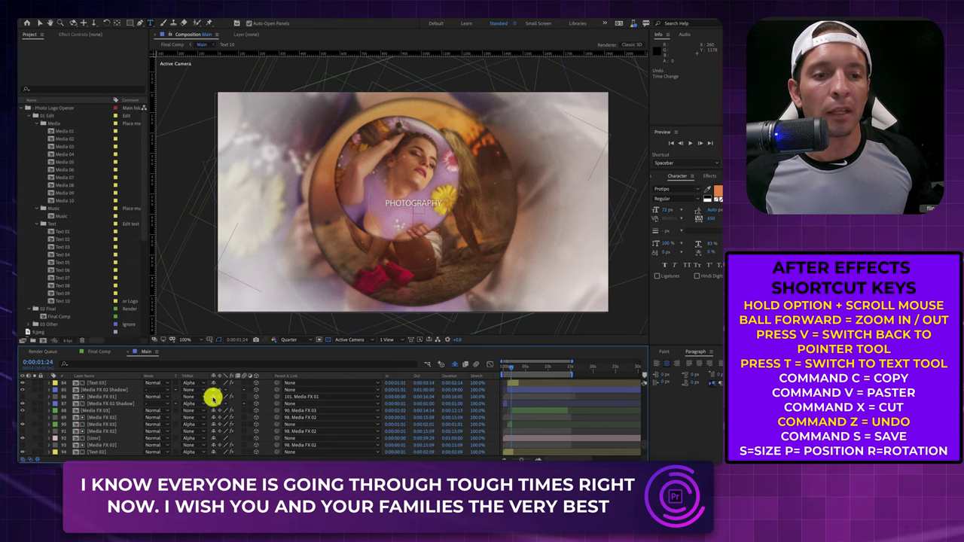
# Step: Delete the Media FX 02 Shadow and Media FX 02 layers from Main
pyautogui.press('Delete')
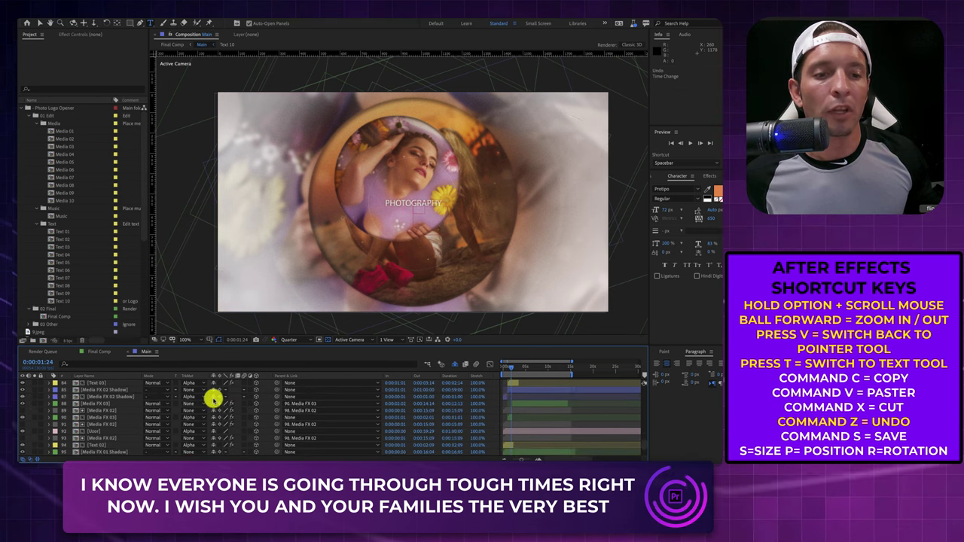
pyautogui.press('Delete')
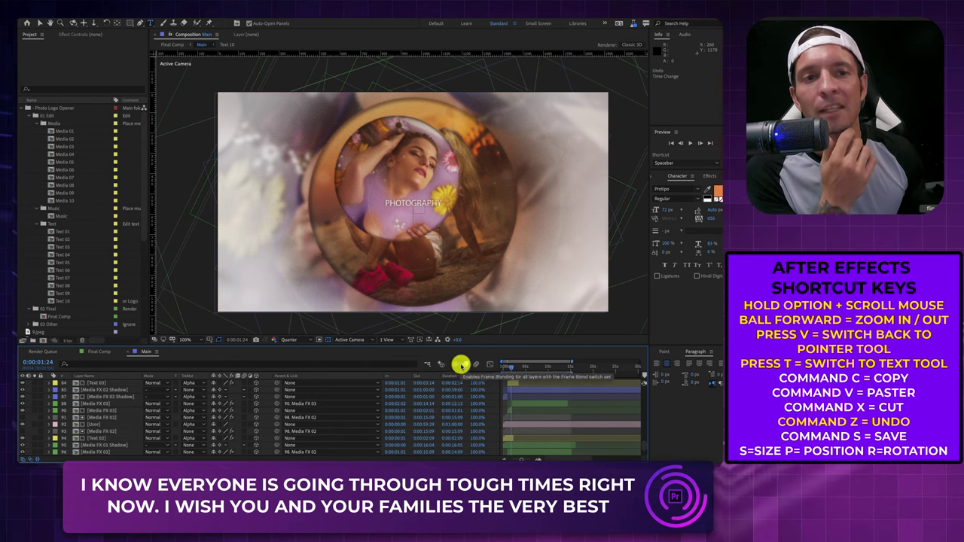
pyautogui.scroll(3, 98, 413)
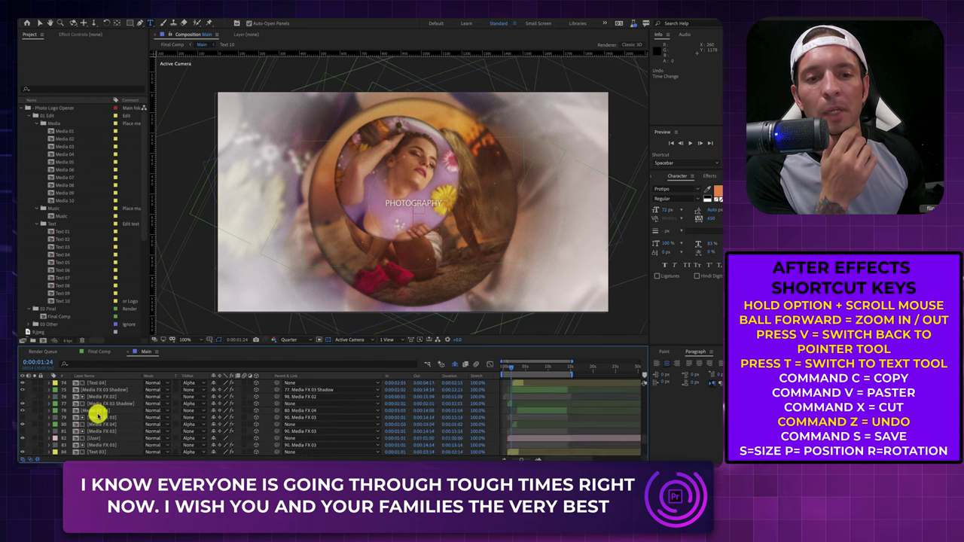
pyautogui.scroll(5, 97, 413)
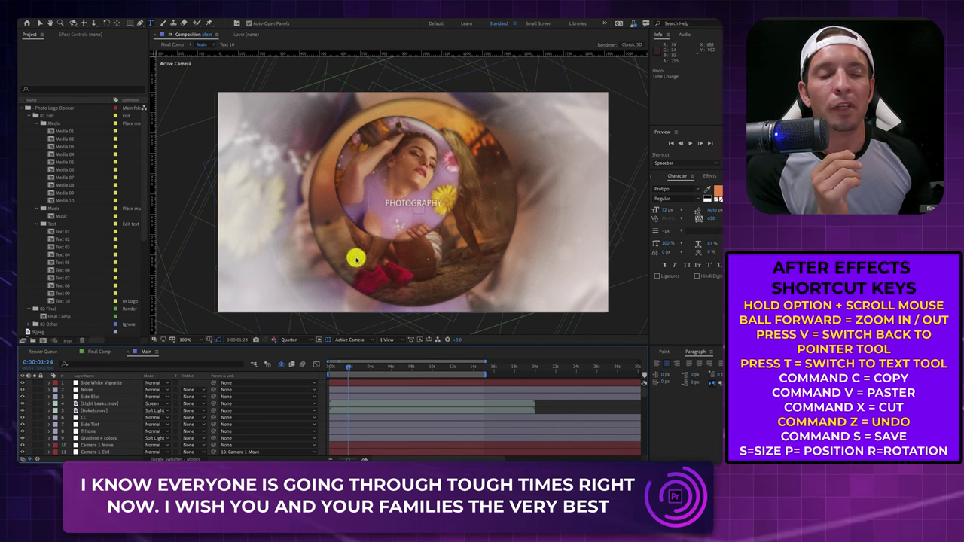
# Step: Toggle the camera layer off and on to compare the flat circle with the camera view
pyautogui.scroll(-4, 360, 400)
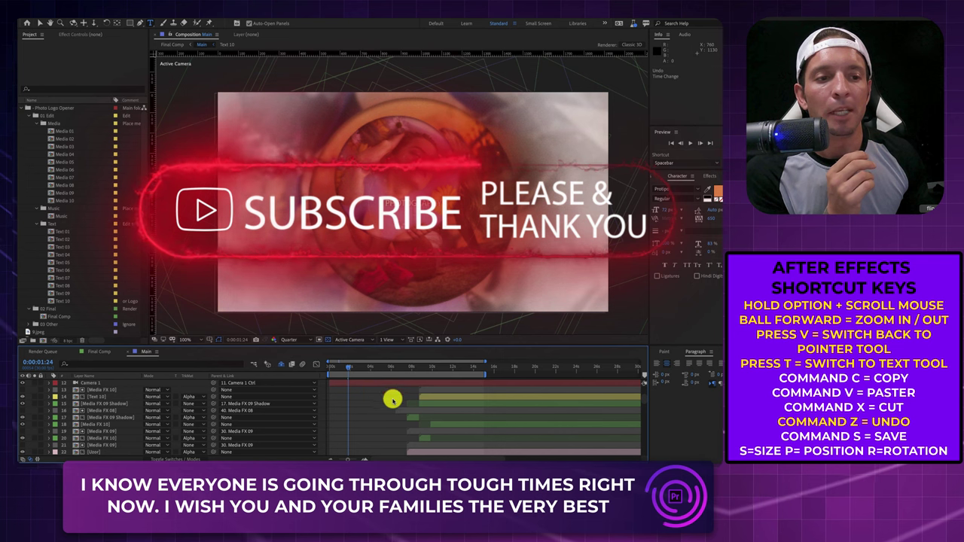
pyautogui.scroll(2, 346, 397)
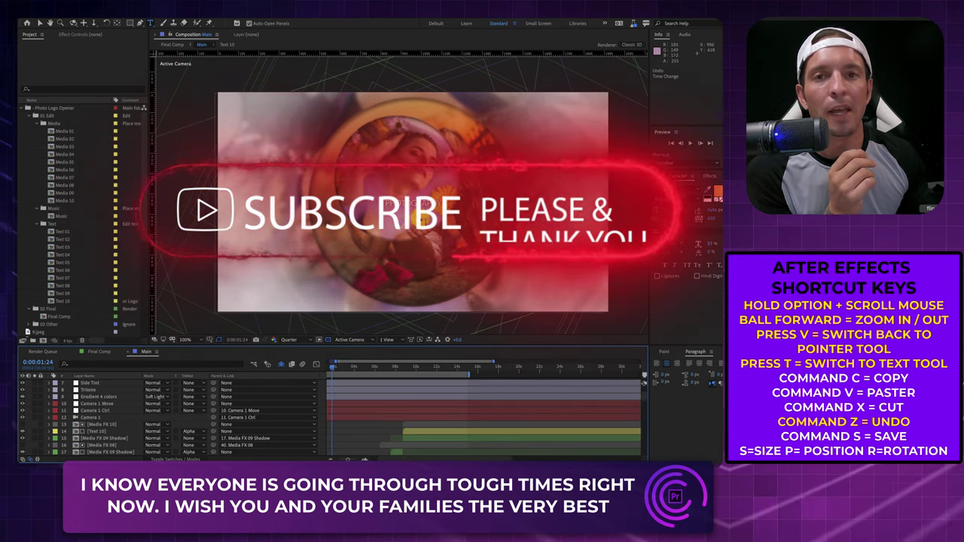
pyautogui.scroll(2, 37, 422)
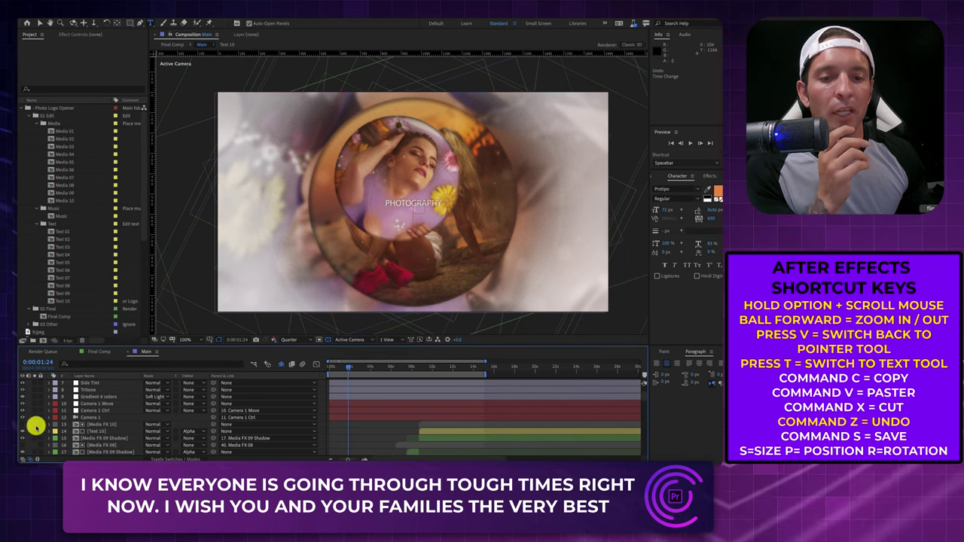
pyautogui.click(22, 418)
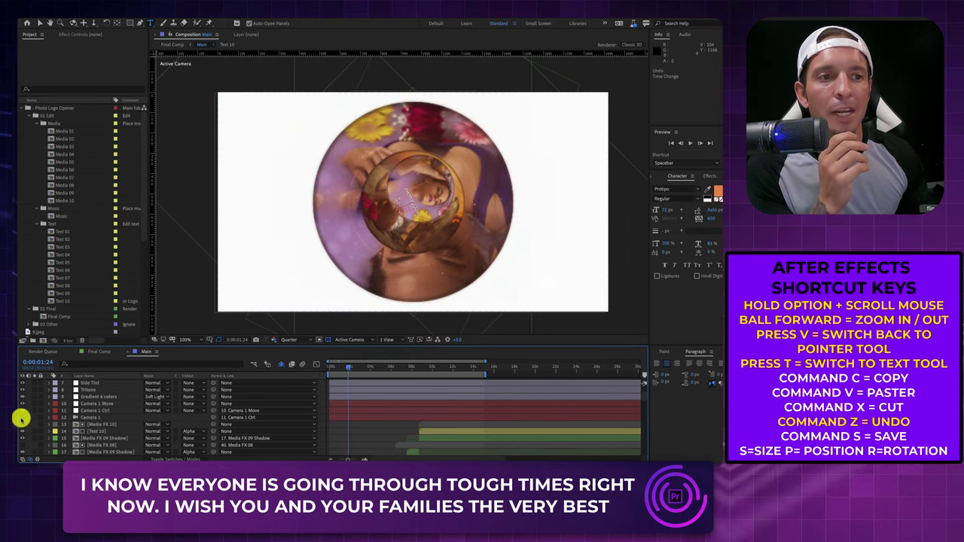
pyautogui.click(21, 418)
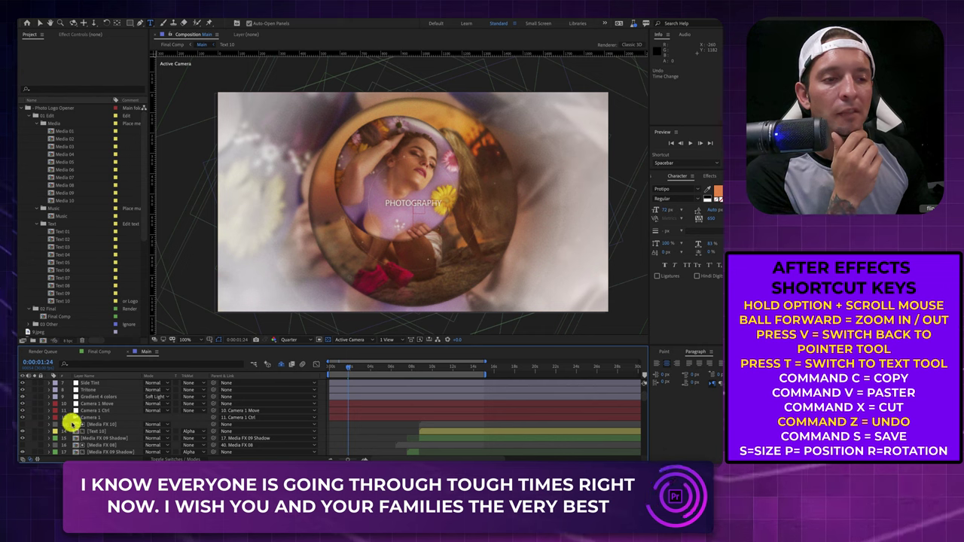
pyautogui.scroll(-4, 63, 427)
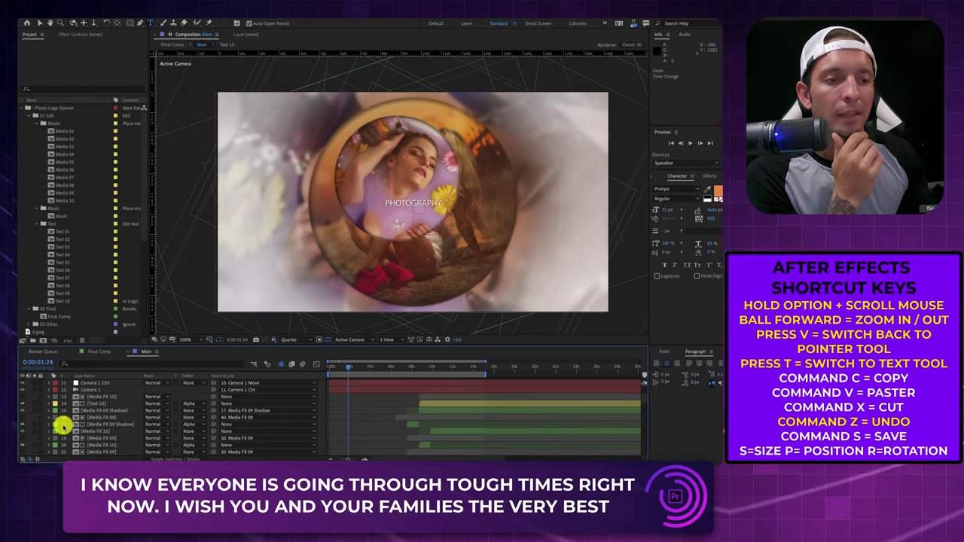
pyautogui.click(23, 390)
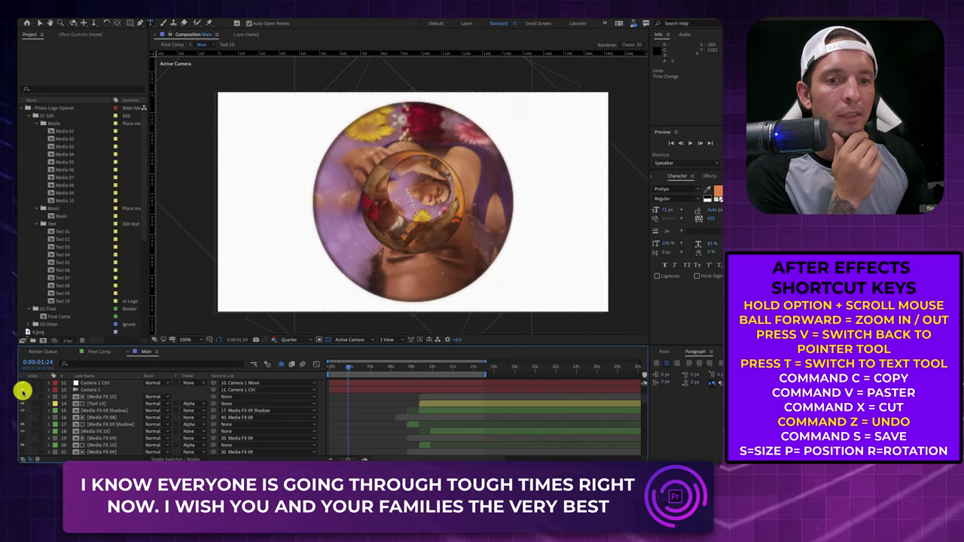
pyautogui.click(23, 390)
# Step: Play a preview of the Main composition's camera move through the photo circles
pyautogui.click(23, 390)
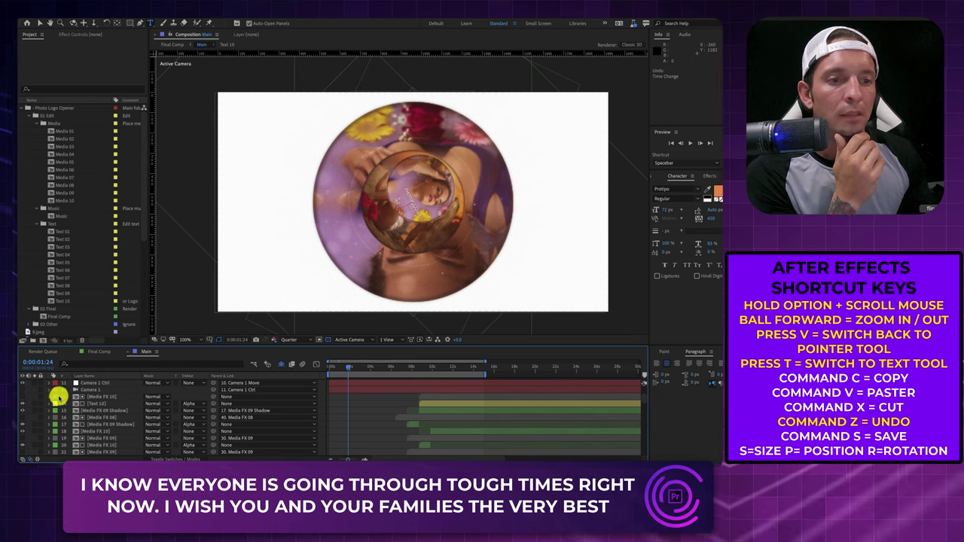
pyautogui.press('space')
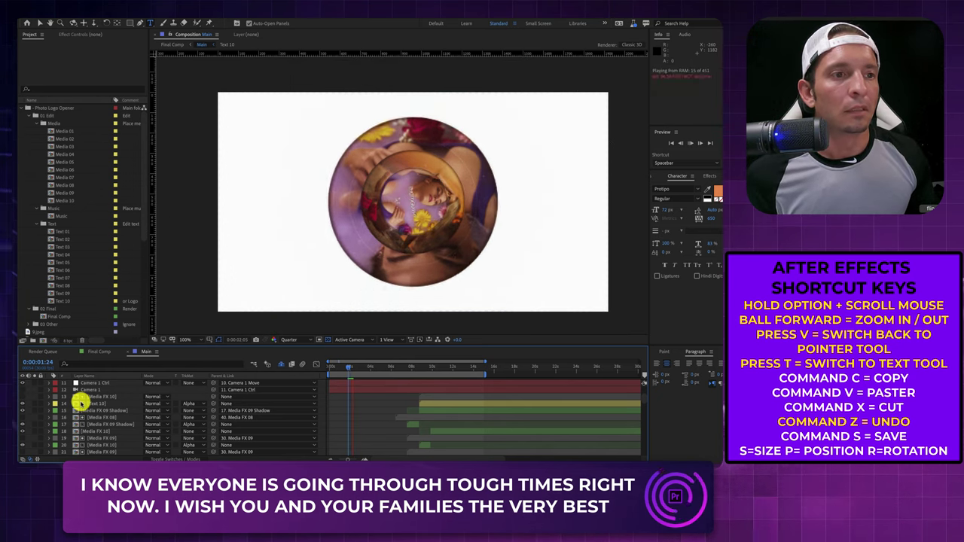
pyautogui.click(23, 389)
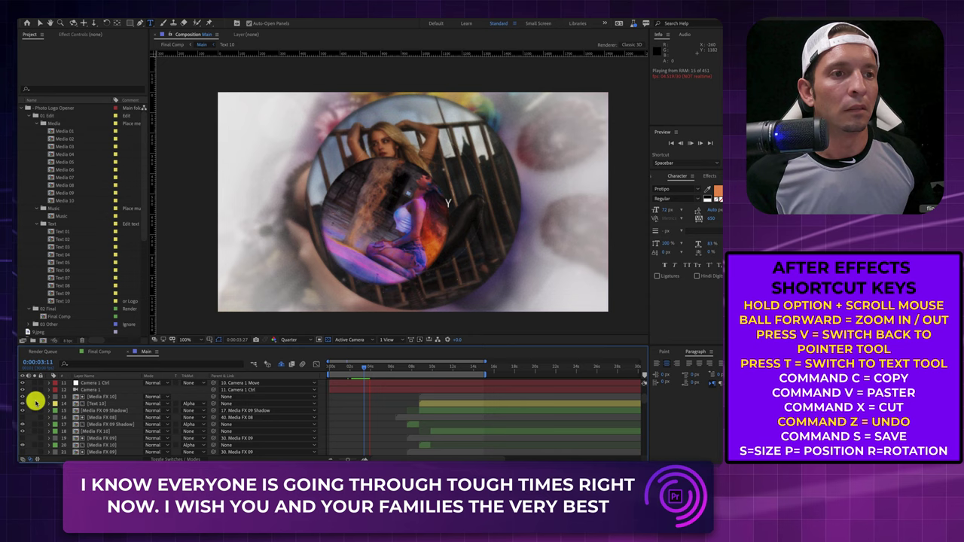
# Step: Collapse 02 Final and browse the 03 Other folder and its Comps subfolder in the Project panel
pyautogui.scroll(5, 35, 403)
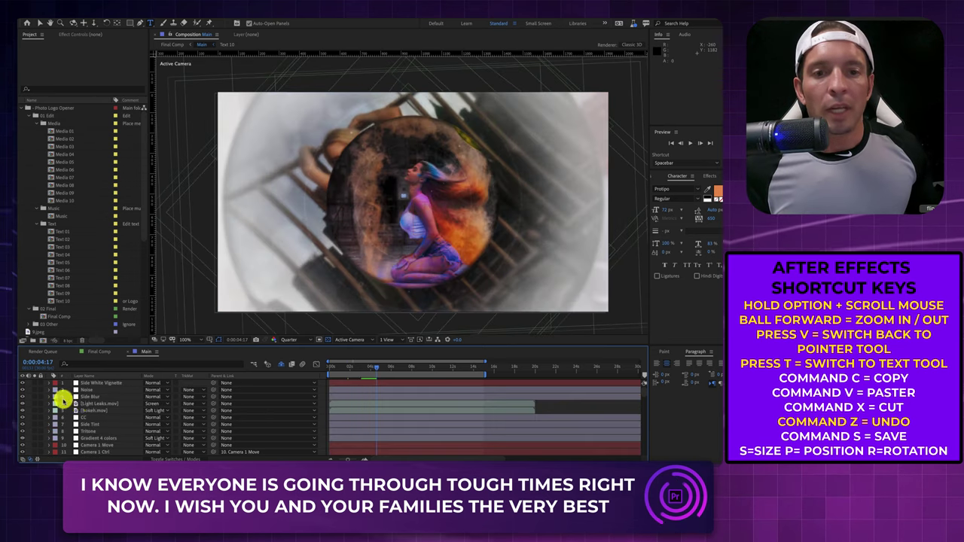
pyautogui.click(31, 310)
pyautogui.click(31, 317)
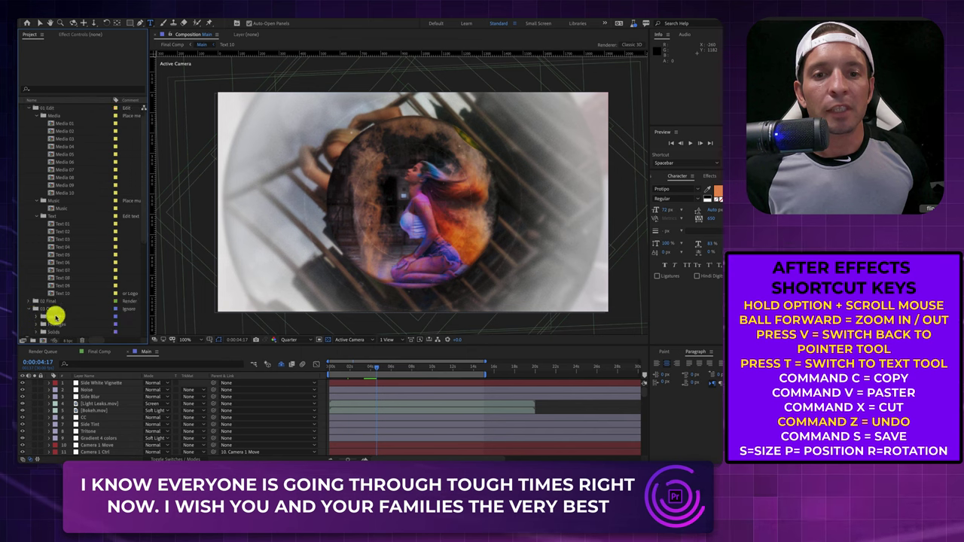
pyautogui.scroll(-4, 57, 313)
pyautogui.click(35, 240)
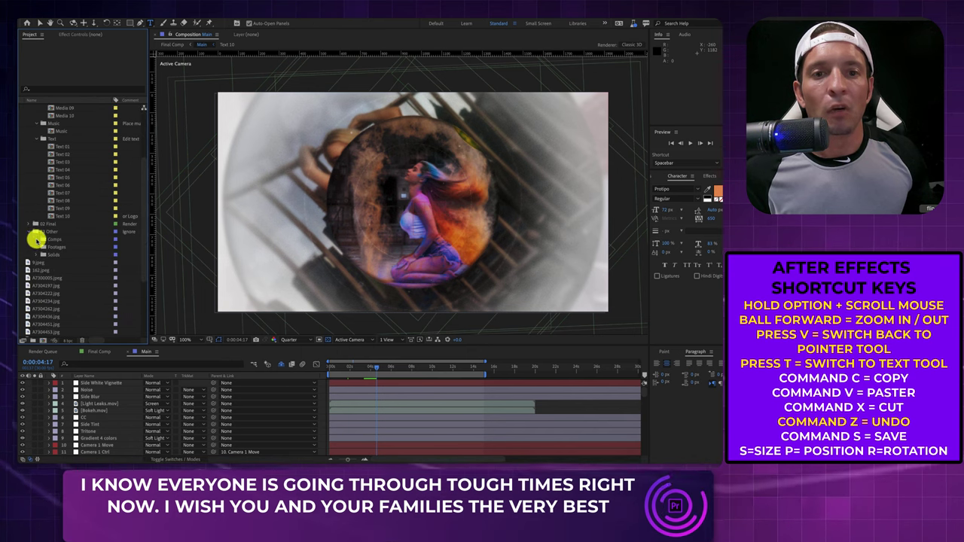
pyautogui.scroll(-4, 79, 252)
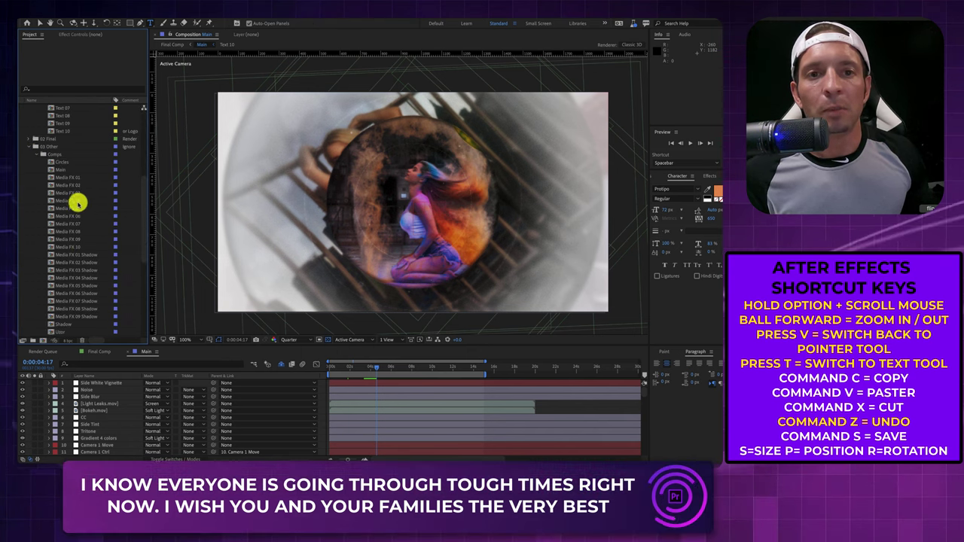
pyautogui.click(26, 146)
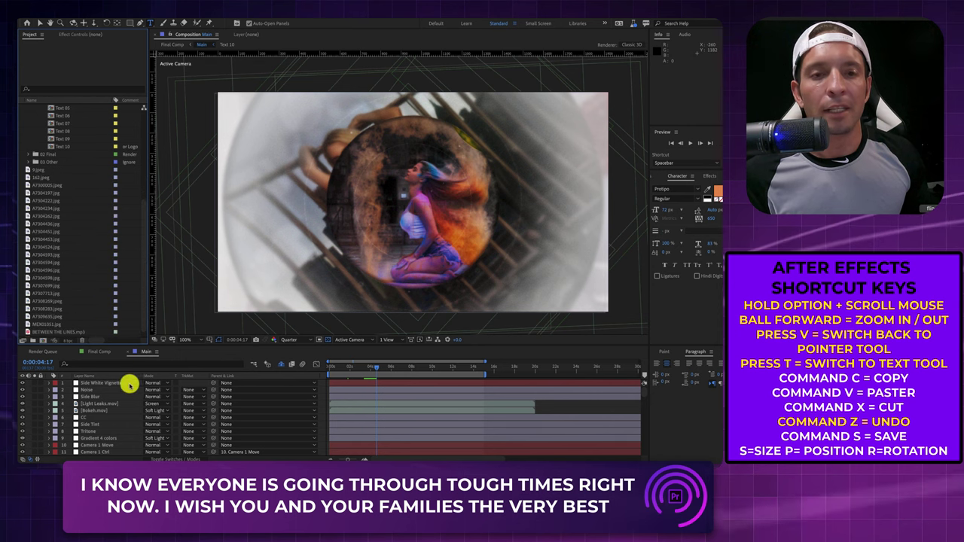
# Step: Scroll through the Main composition's layer list
pyautogui.scroll(-3, 287, 413)
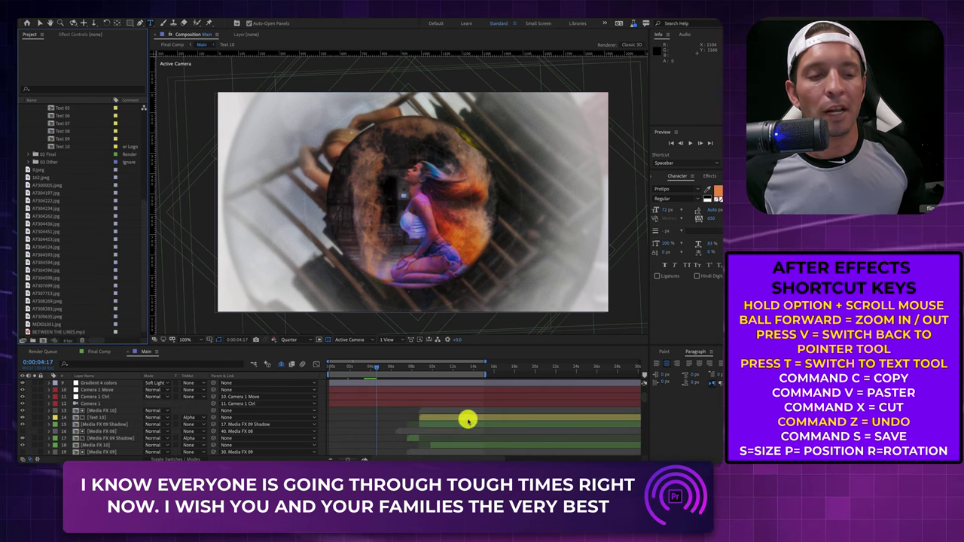
pyautogui.scroll(-9, 377, 419)
pyautogui.scroll(-15, 376, 420)
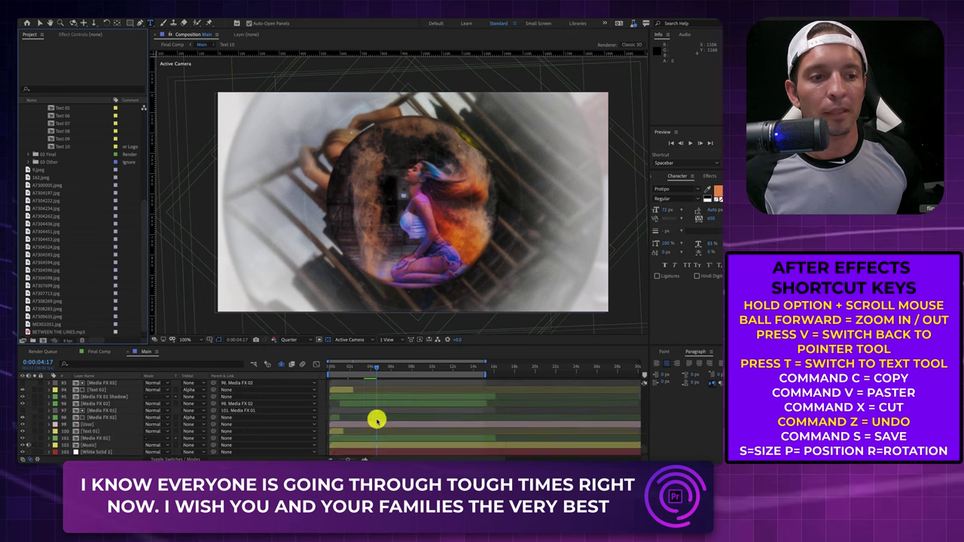
pyautogui.scroll(-1, 377, 420)
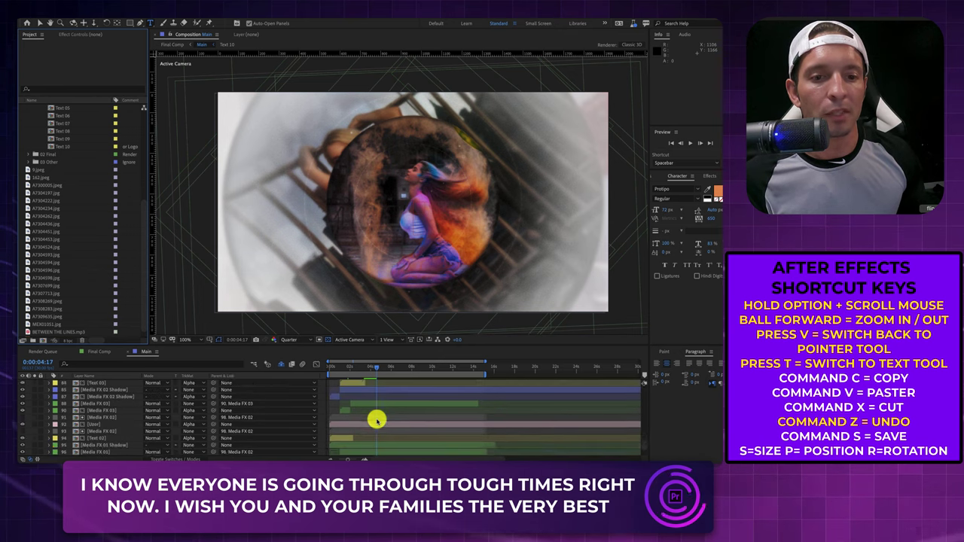
pyautogui.click(25, 426)
pyautogui.scroll(-3, 215, 421)
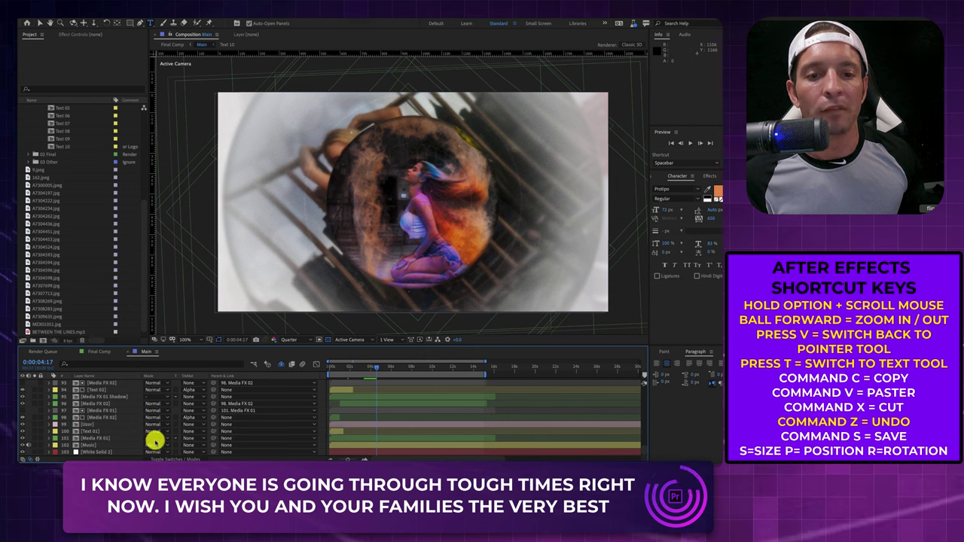
pyautogui.scroll(20, 119, 427)
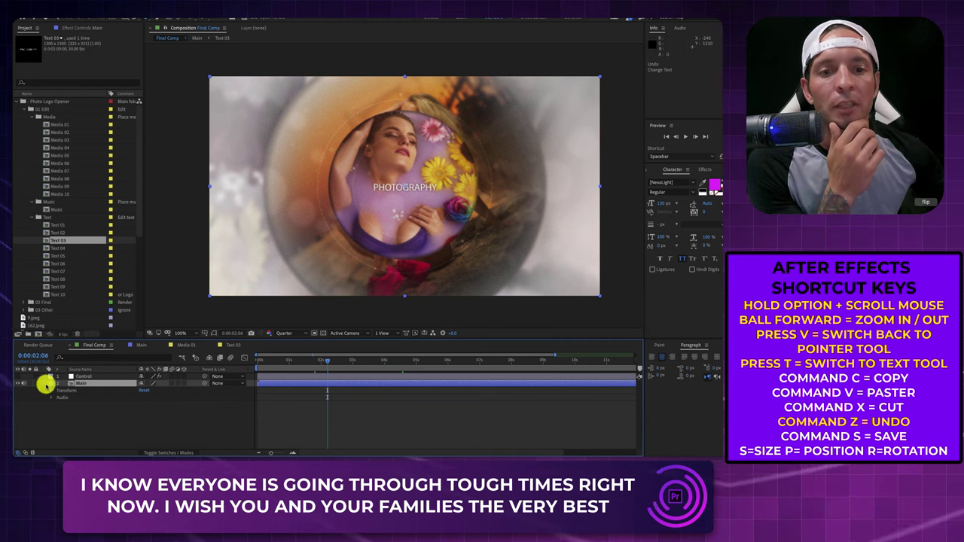
# Step: Scrub and play the Final Comp animation, return to 0:00, and open File > Export
pyautogui.moveTo(325, 365); pyautogui.dragTo(545, 369)
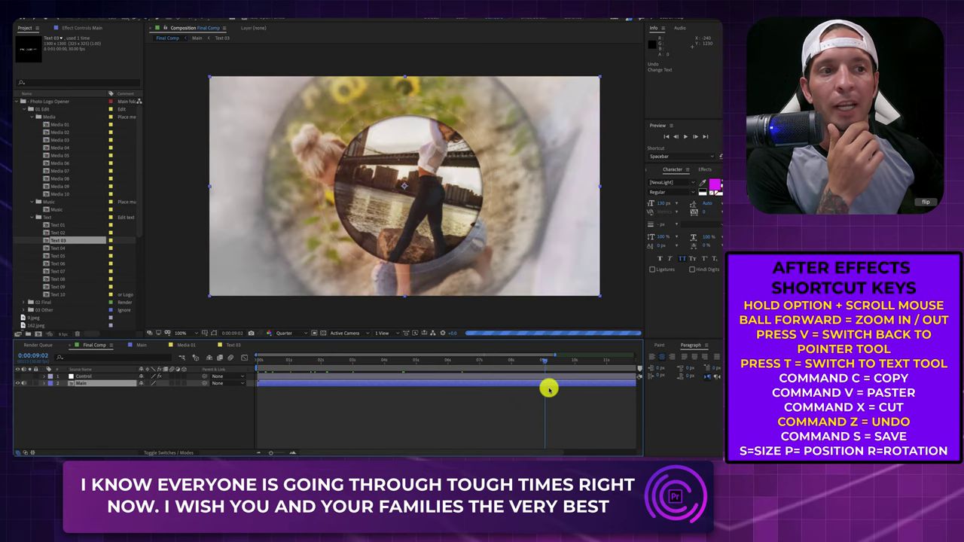
pyautogui.press('space')
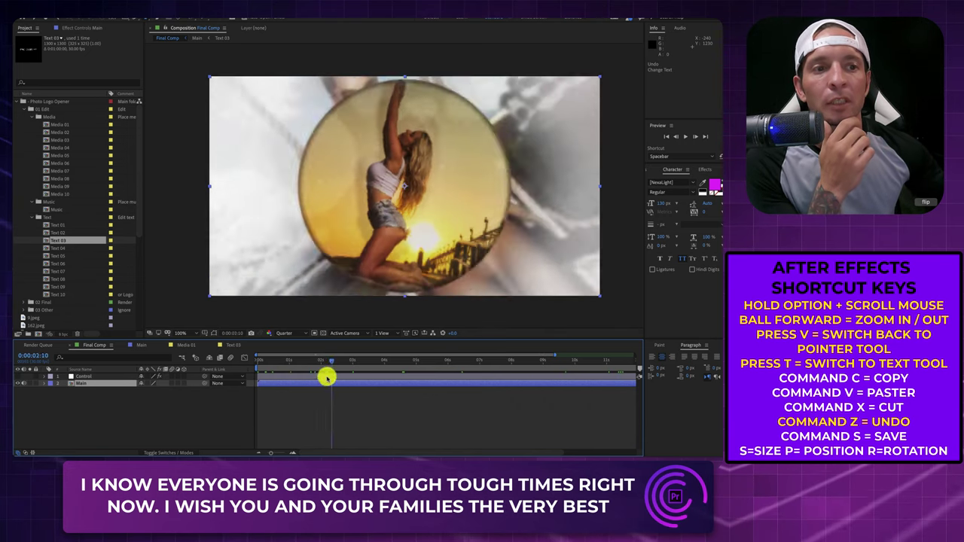
pyautogui.moveTo(326, 378); pyautogui.dragTo(252, 372)
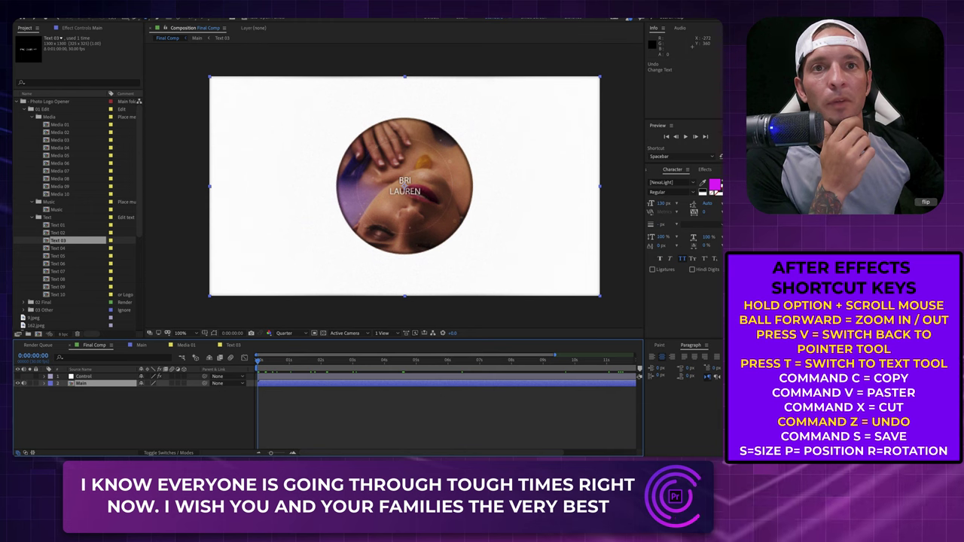
pyautogui.click(85, 6)
pyautogui.moveTo(115, 121)
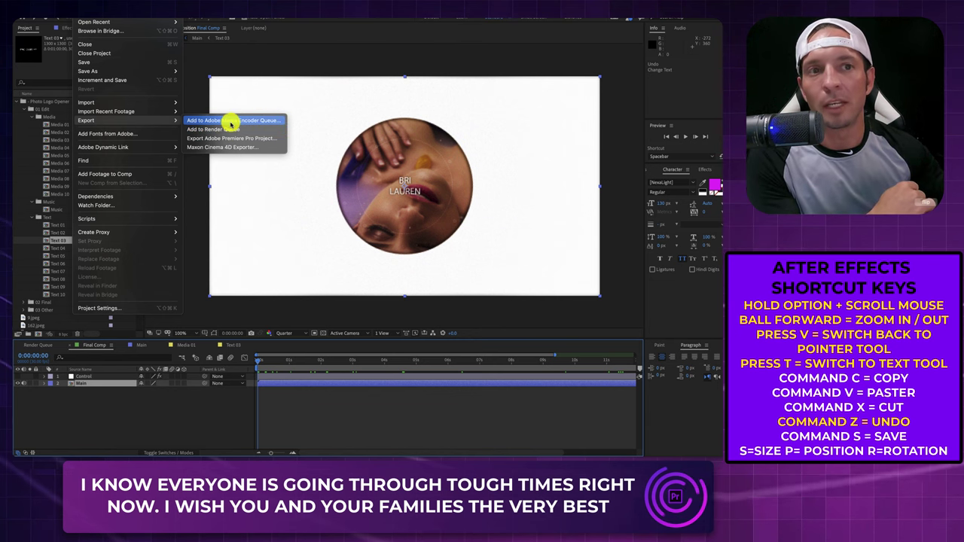
# Step: Add Final Comp to the Render Queue via File > Export
pyautogui.click(230, 123)
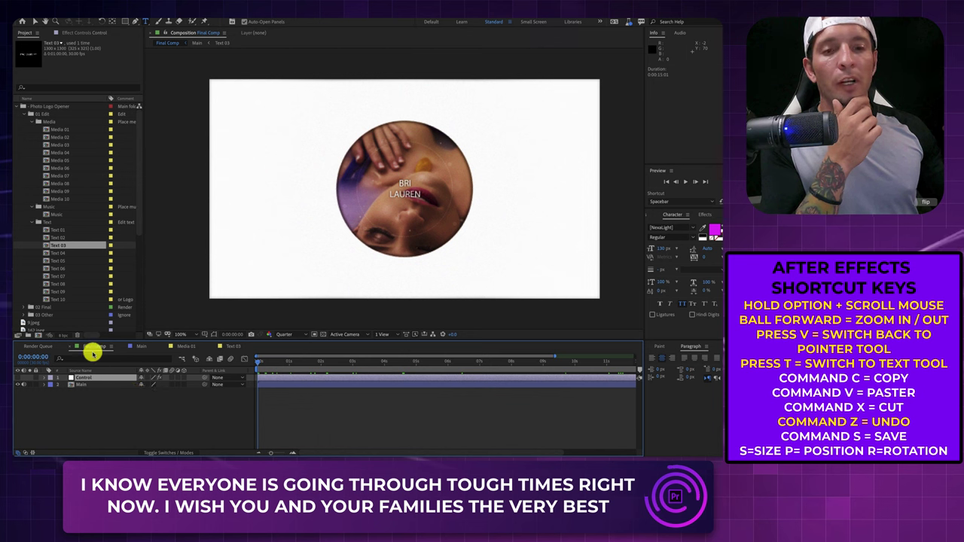
pyautogui.click(83, 2)
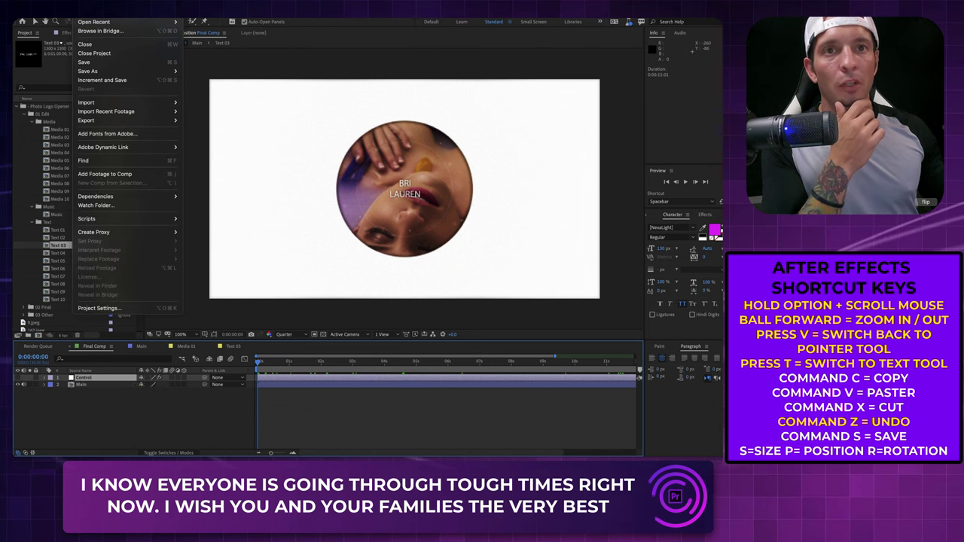
pyautogui.moveTo(118, 121)
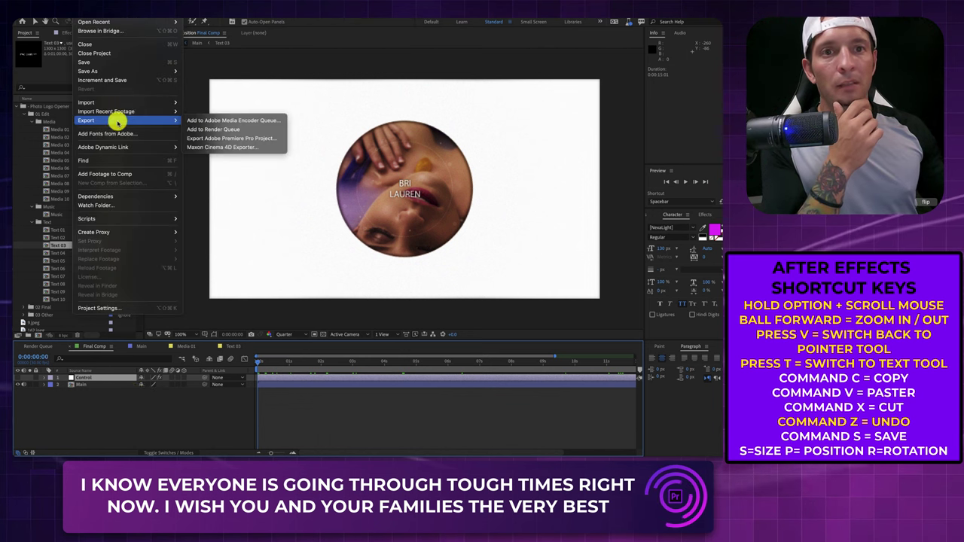
pyautogui.click(223, 129)
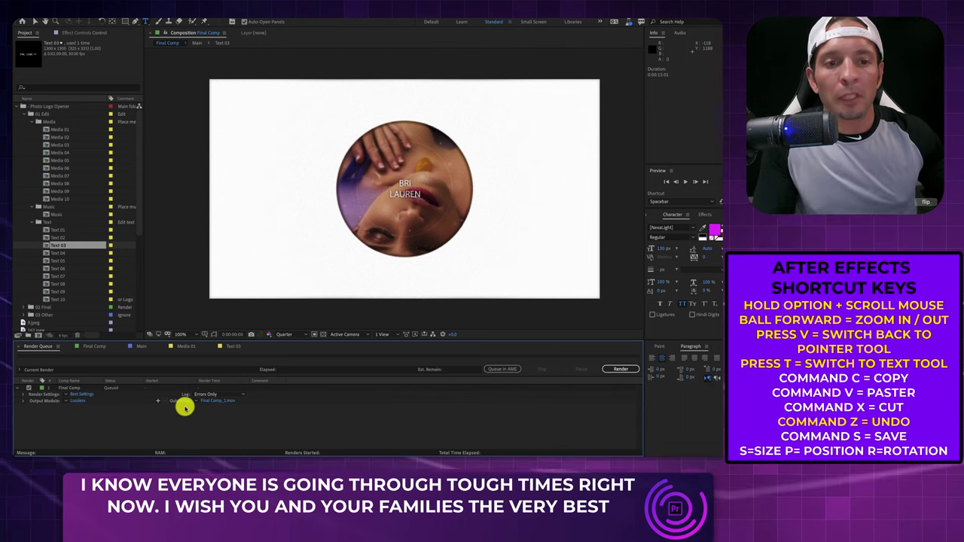
# Step: Set the output module to RGB + Alpha channels with the Apple ProRes 4444 QuickTime codec
pyautogui.click(80, 400)
pyautogui.click(519, 200)
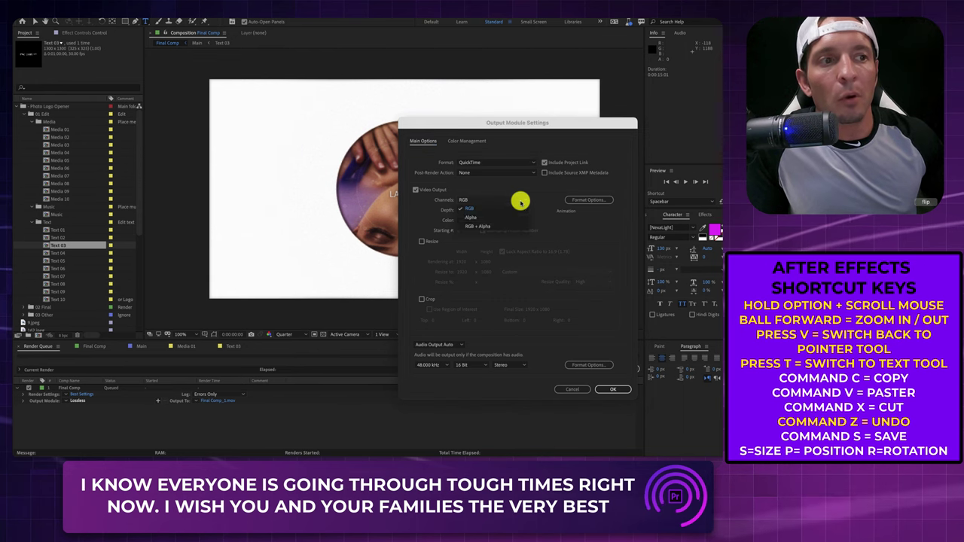
pyautogui.click(494, 226)
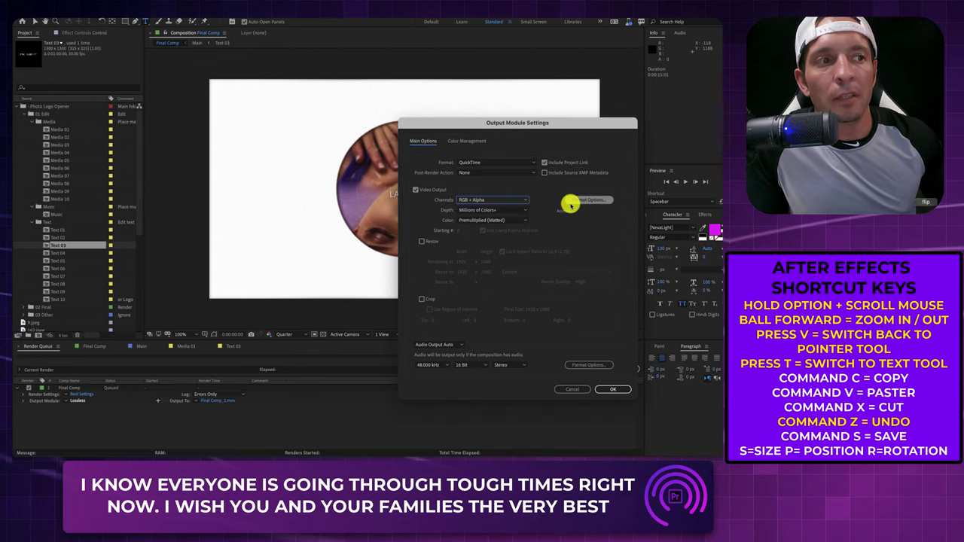
pyautogui.click(576, 202)
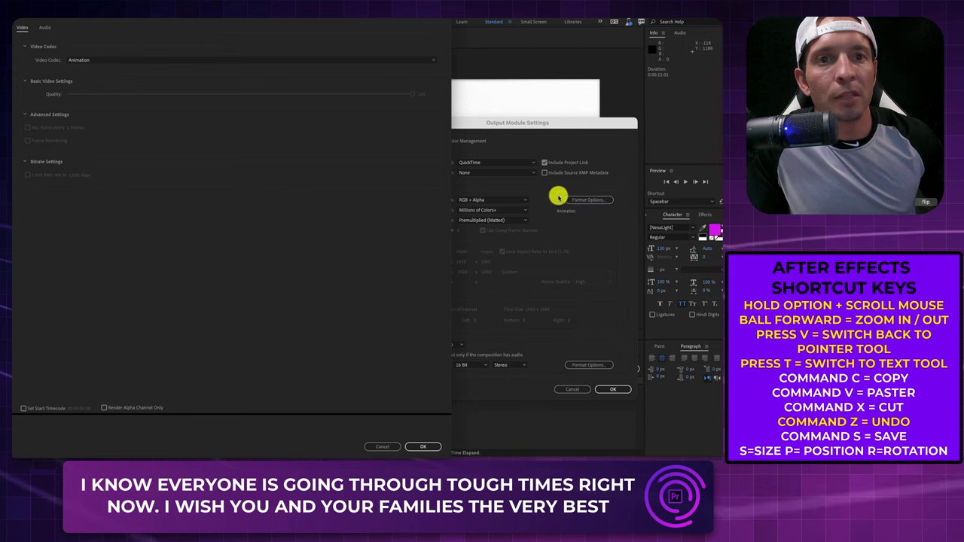
pyautogui.click(340, 60)
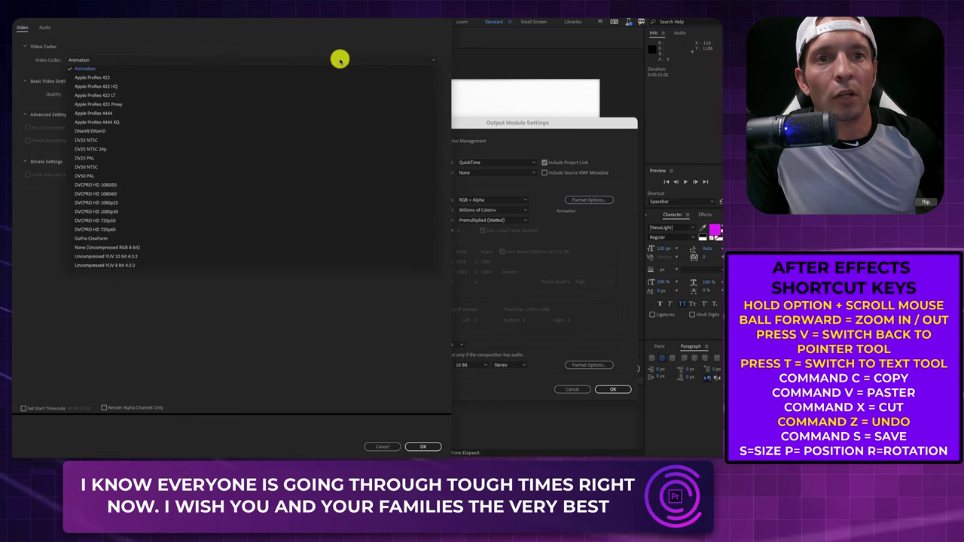
pyautogui.click(207, 112)
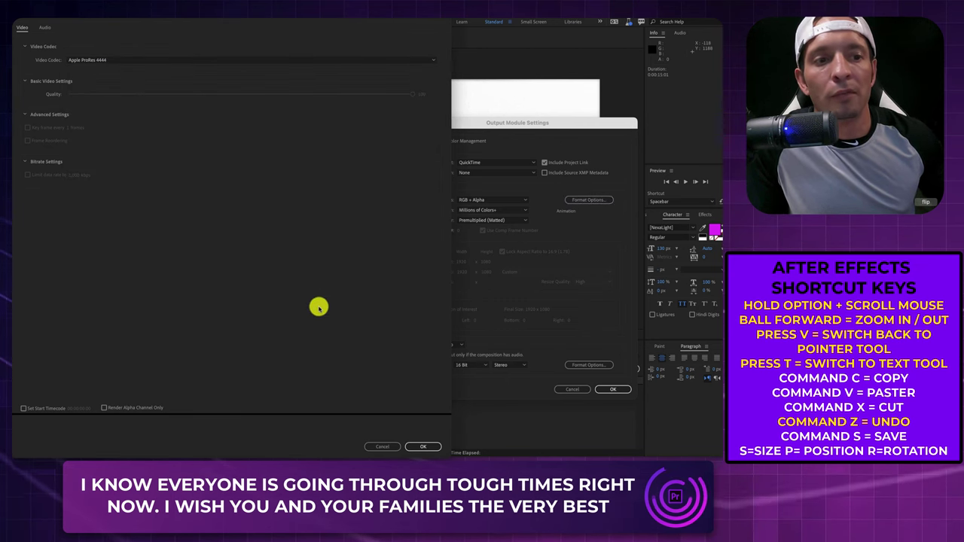
pyautogui.click(420, 446)
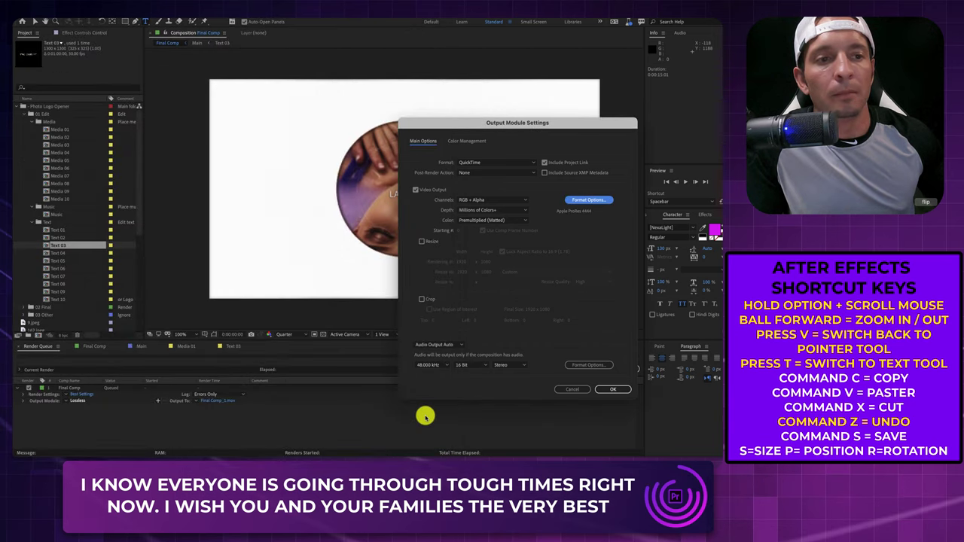
pyautogui.click(612, 389)
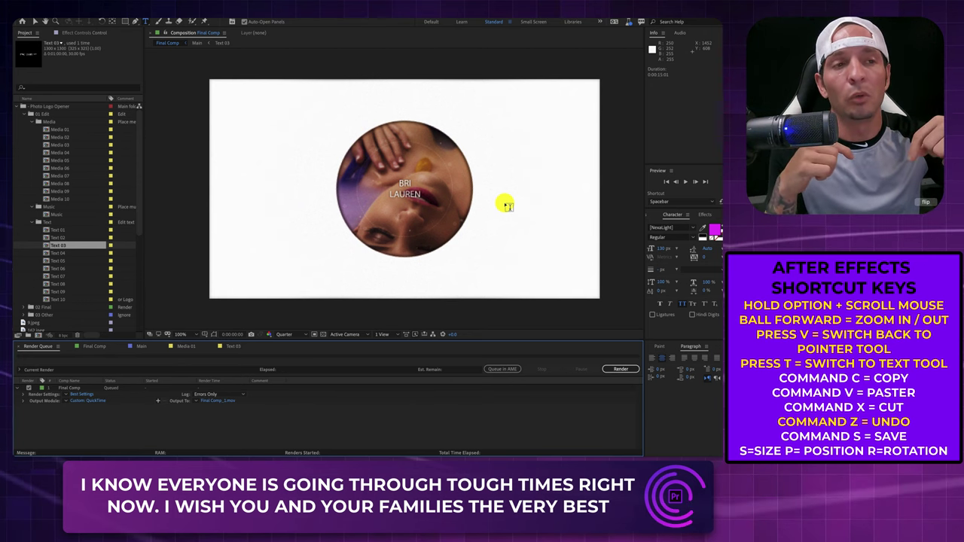
# Step: Start rendering Final Comp to Final Comp_1.mov from the Render Queue
pyautogui.click(620, 369)
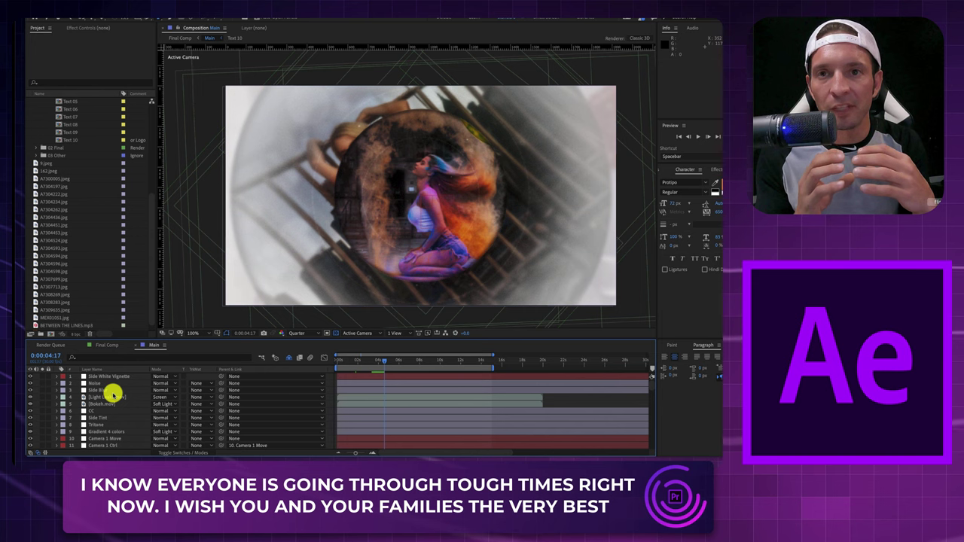
# Step: Open the Media 01 comp, reveal its photo layer's 28% Scale, then return to Final Comp
pyautogui.scroll(5, 83, 192)
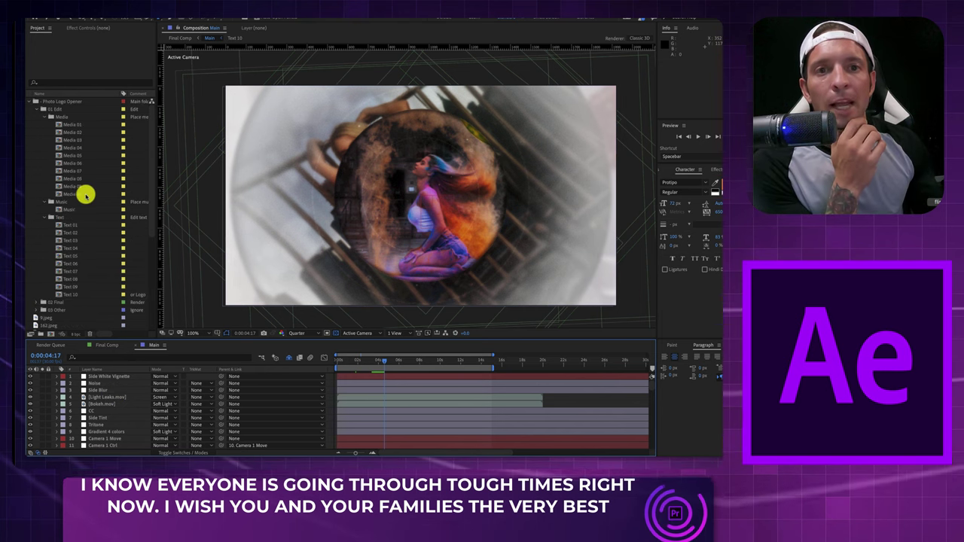
pyautogui.click(73, 127)
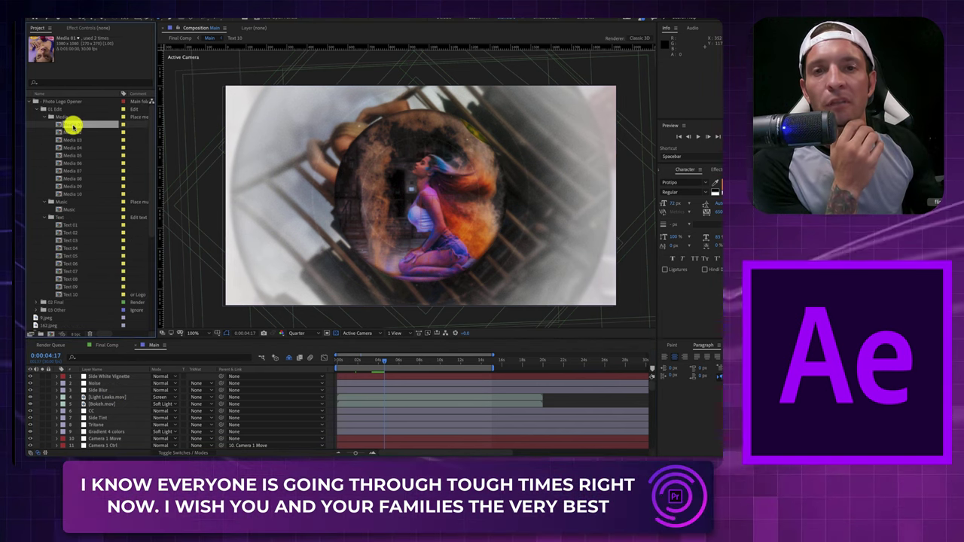
pyautogui.doubleClick(73, 127)
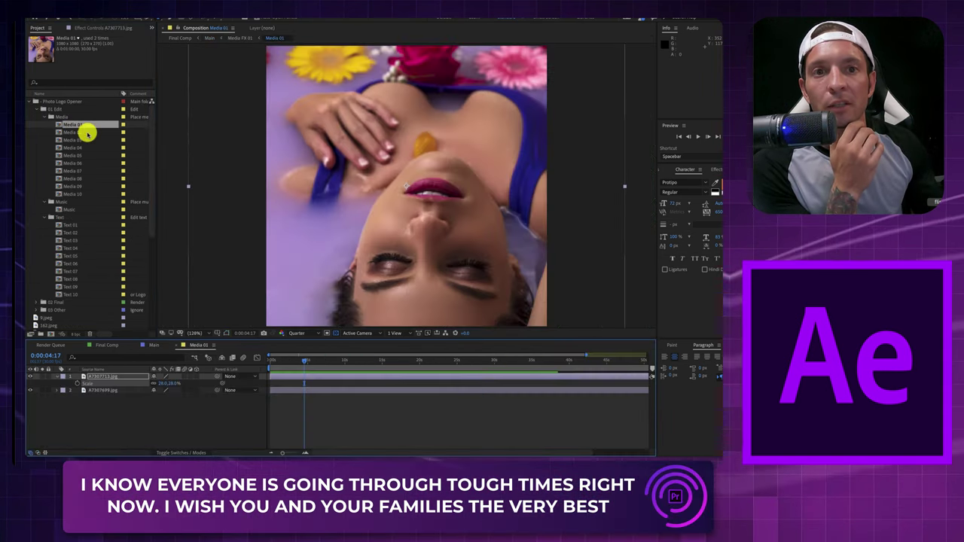
pyautogui.click(154, 376)
pyautogui.press('s')
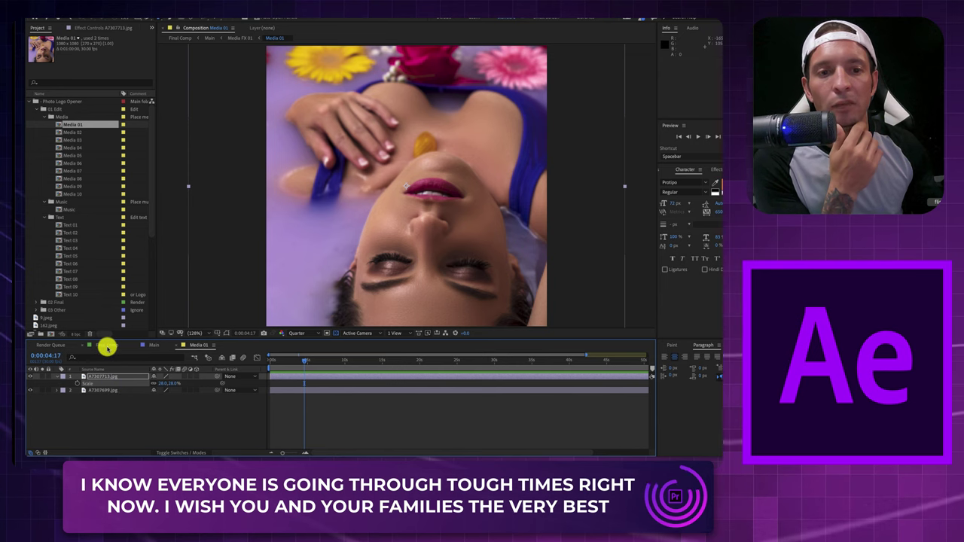
pyautogui.click(108, 345)
# Step: Open the Main composition, select the Text 04 layer and move the playhead back to 0:00:03:07
pyautogui.doubleClick(132, 384)
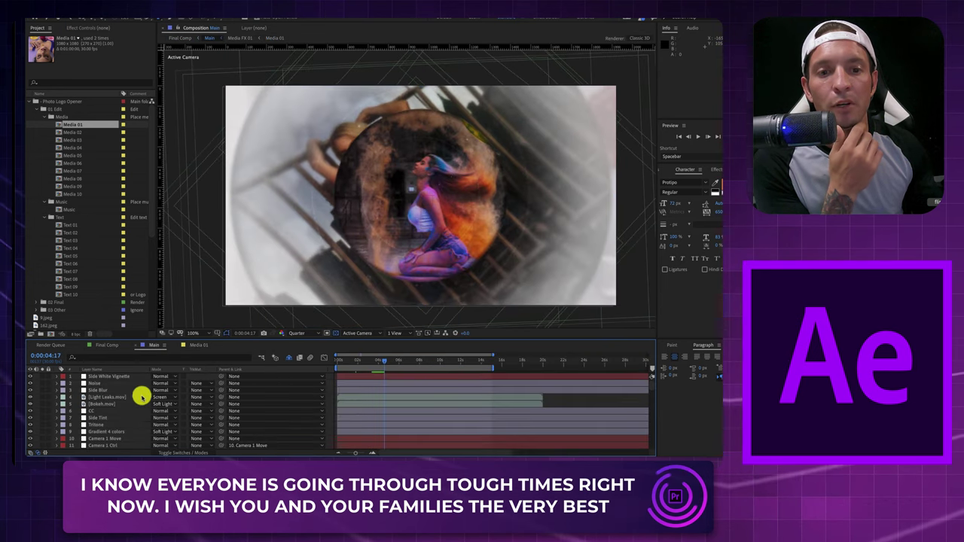
pyautogui.scroll(-10, 189, 422)
pyautogui.scroll(-1, 112, 420)
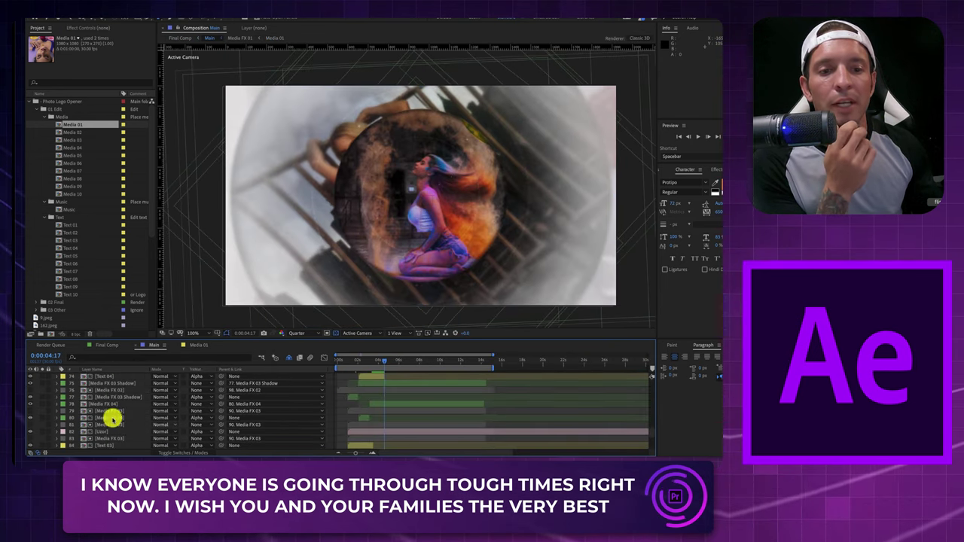
pyautogui.scroll(1, 128, 418)
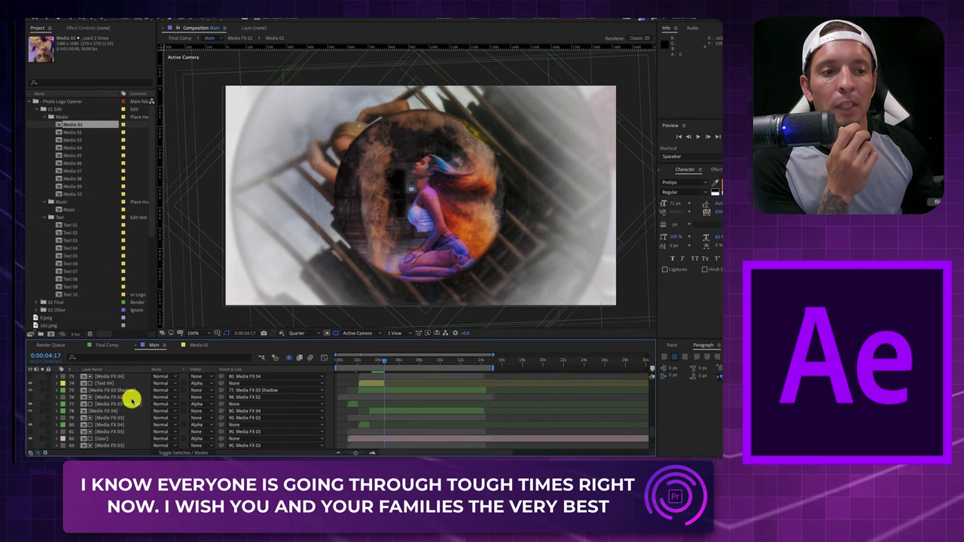
pyautogui.click(110, 385)
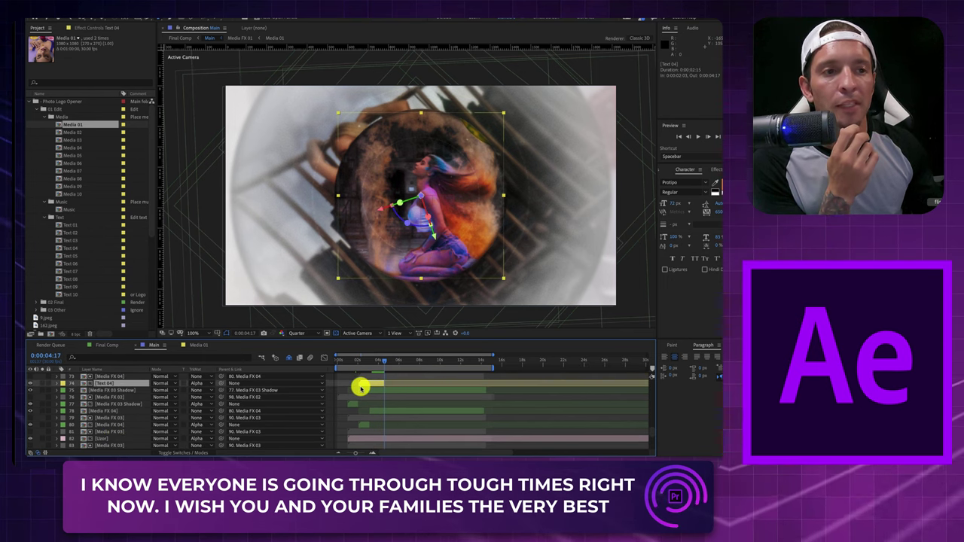
pyautogui.click(383, 366)
pyautogui.moveTo(378, 366); pyautogui.dragTo(370, 366)
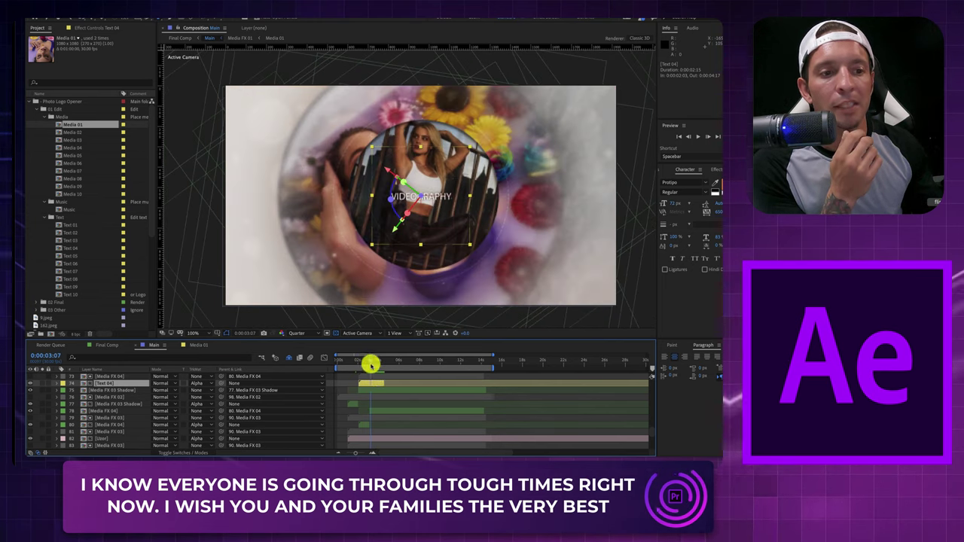
# Step: Select the Text 04 composition in the Project panel and move the playhead back to 0:00:02:06
pyautogui.scroll(1, 277, 414)
pyautogui.scroll(-4, 278, 413)
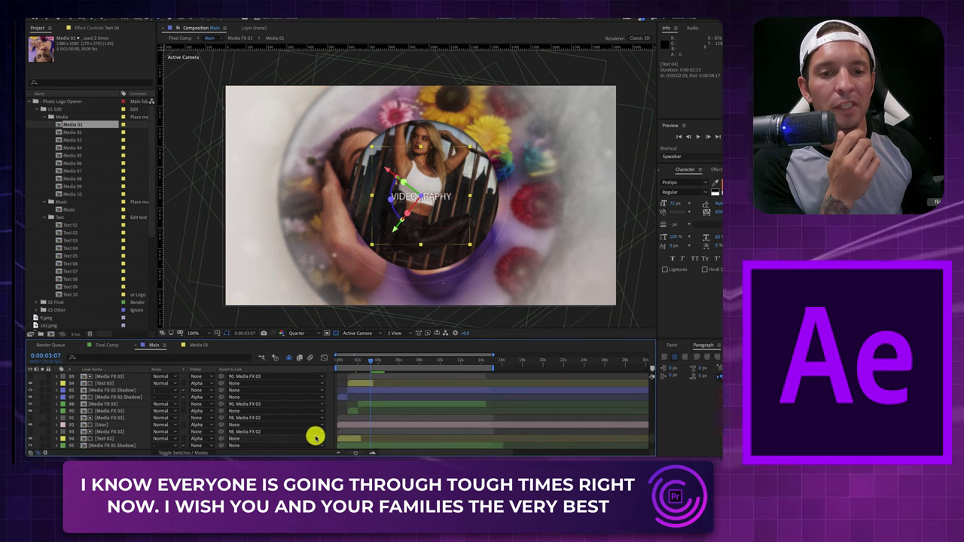
pyautogui.click(76, 247)
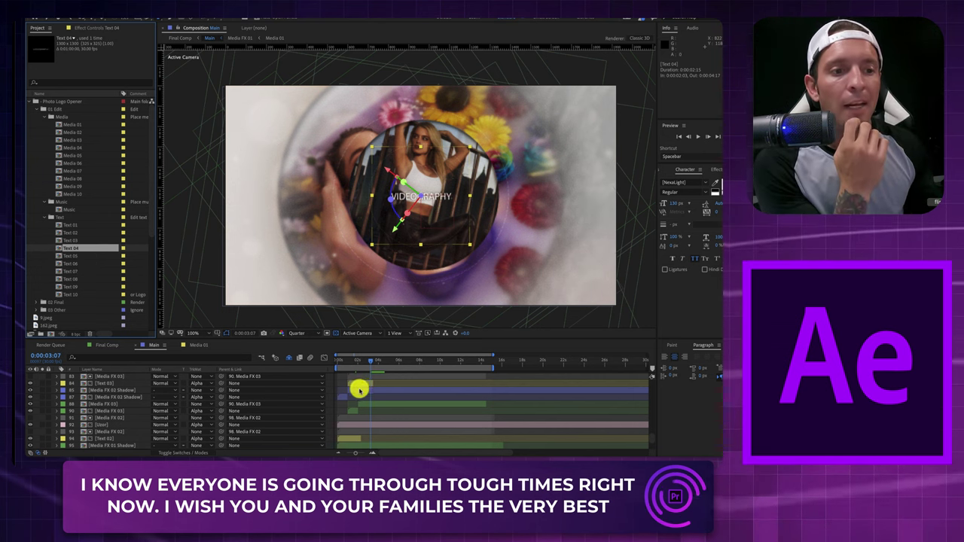
pyautogui.scroll(1, 369, 377)
pyautogui.moveTo(367, 365); pyautogui.dragTo(360, 365)
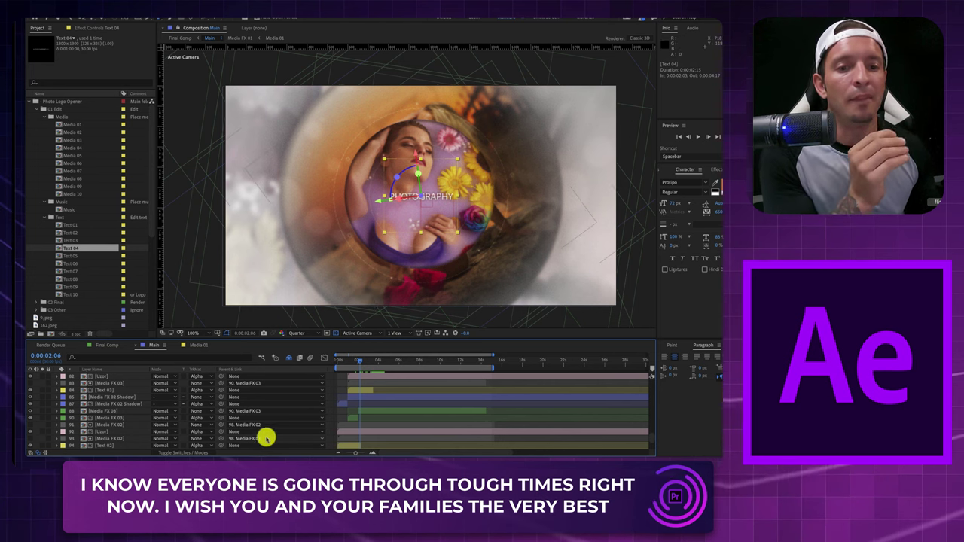
pyautogui.scroll(-3, 354, 432)
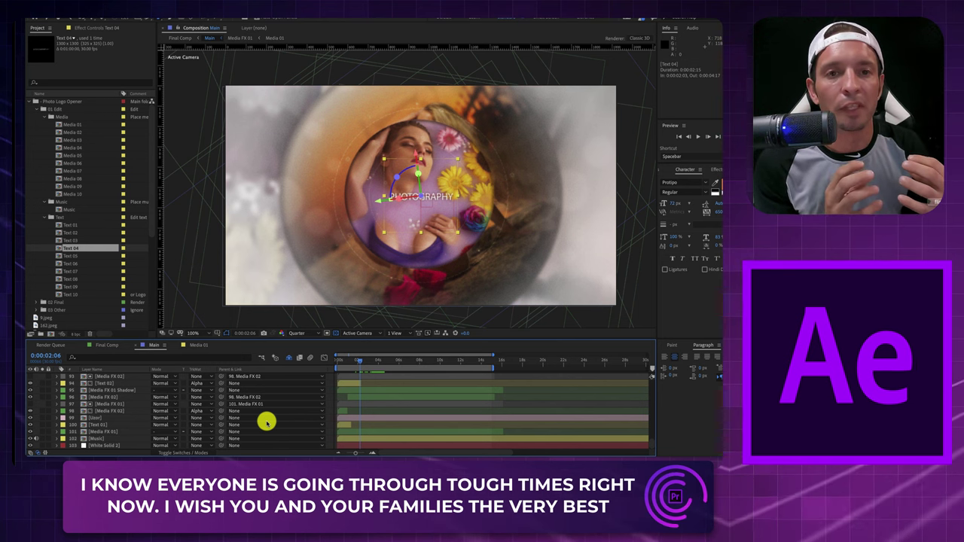
# Step: In the Text 03 composition, set the PHOTOGRAPHY text's Character fill colour to magenta
pyautogui.doubleClick(70, 240)
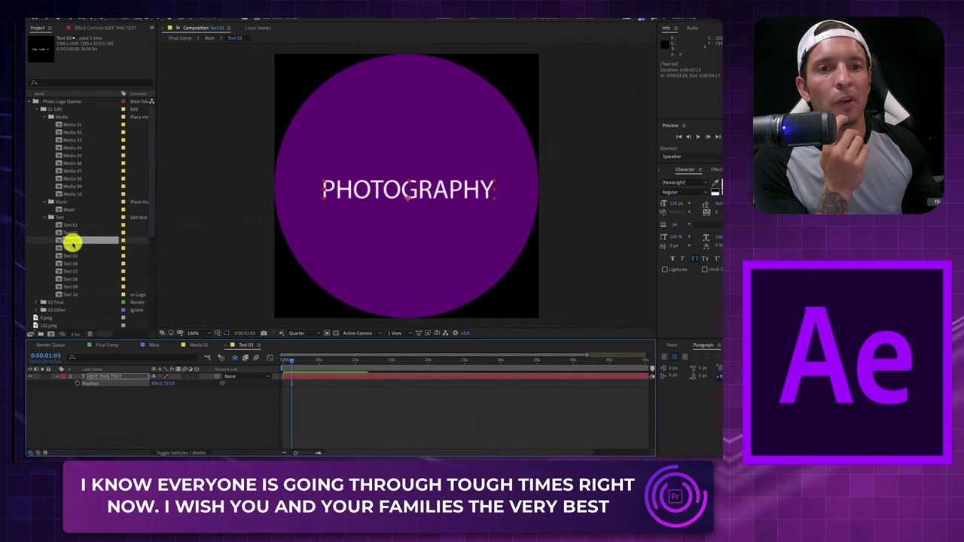
pyautogui.doubleClick(382, 191)
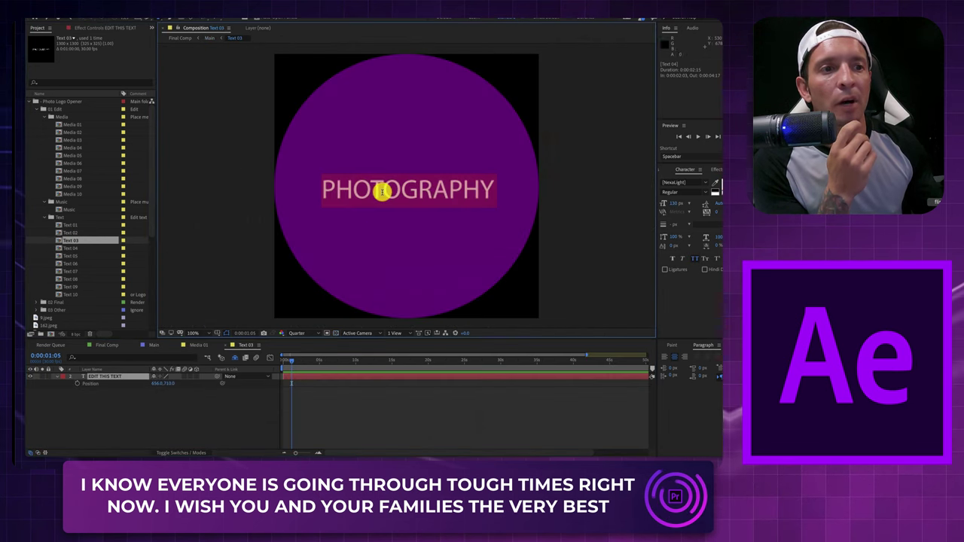
pyautogui.click(718, 185)
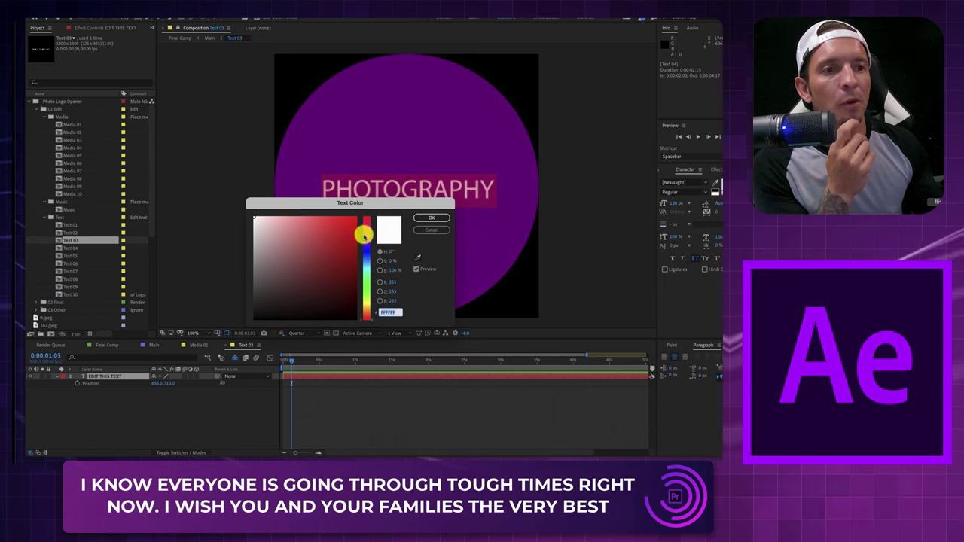
pyautogui.click(365, 235)
pyautogui.click(430, 218)
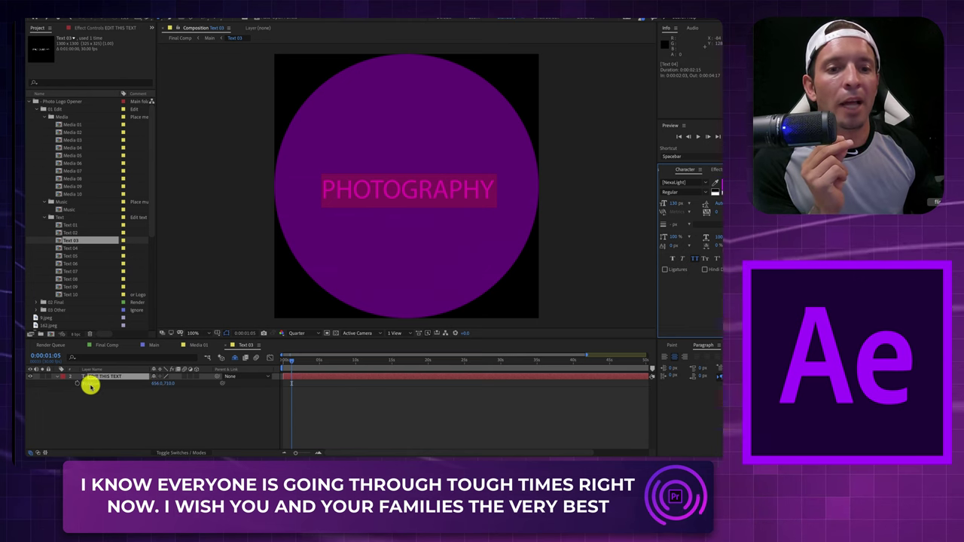
# Step: Expand the text layer's Text properties to reveal Source Text, collapsing Transform
pyautogui.click(57, 377)
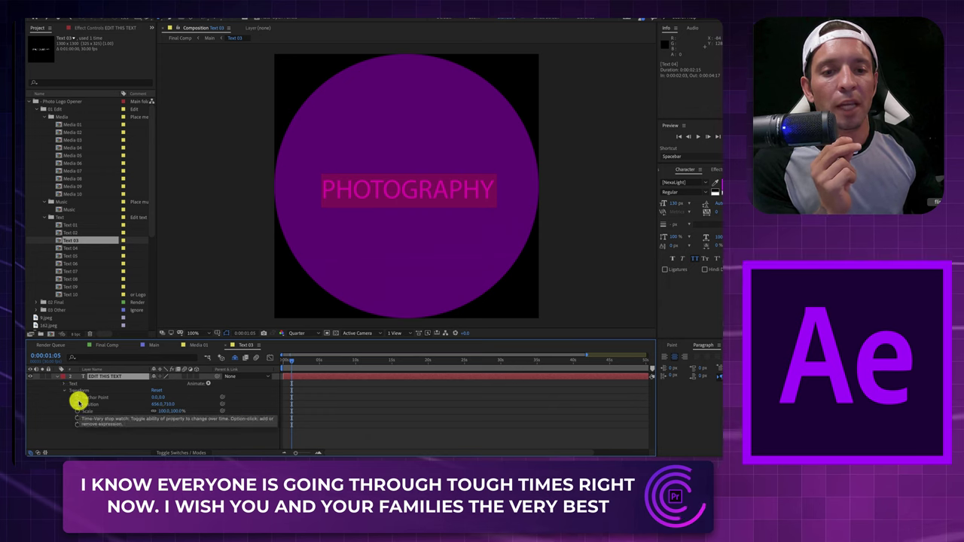
pyautogui.click(64, 391)
pyautogui.click(63, 384)
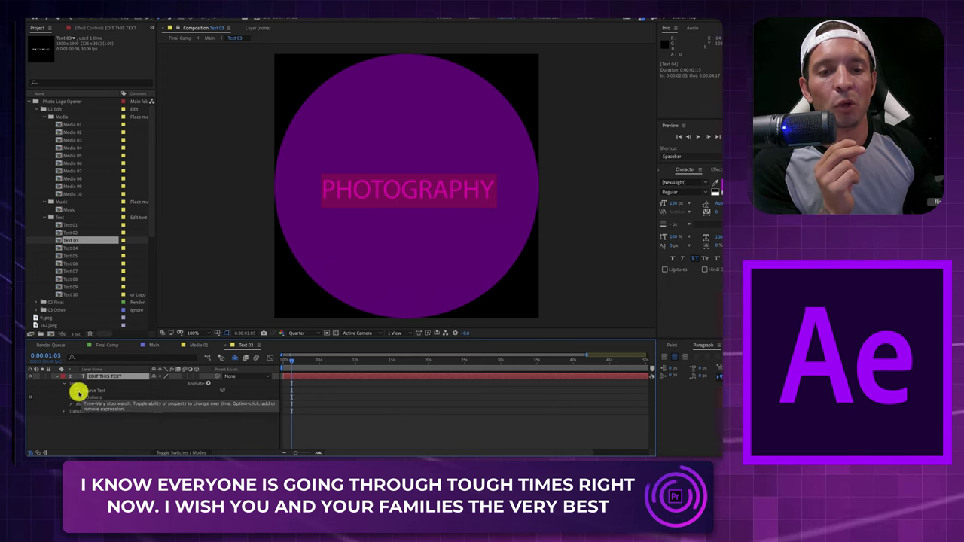